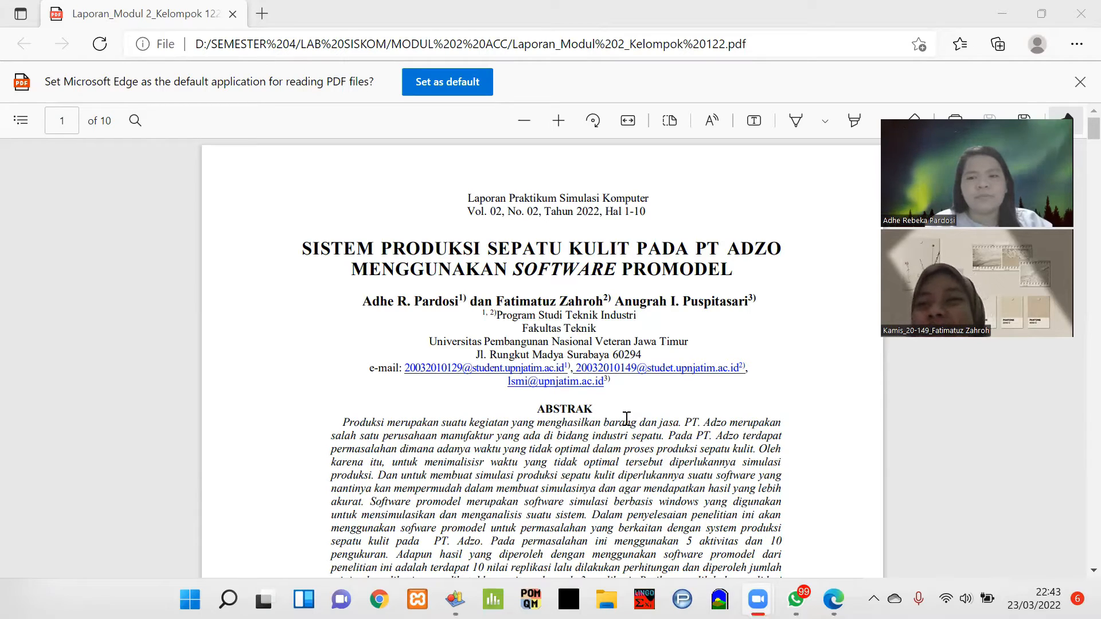
Step: Read through the report's introduction, methodology section and Table 2.1 of production activity times
{"action": "scroll", "coordinate": [626, 418], "scroll_direction": "down", "scroll_amount": 10}
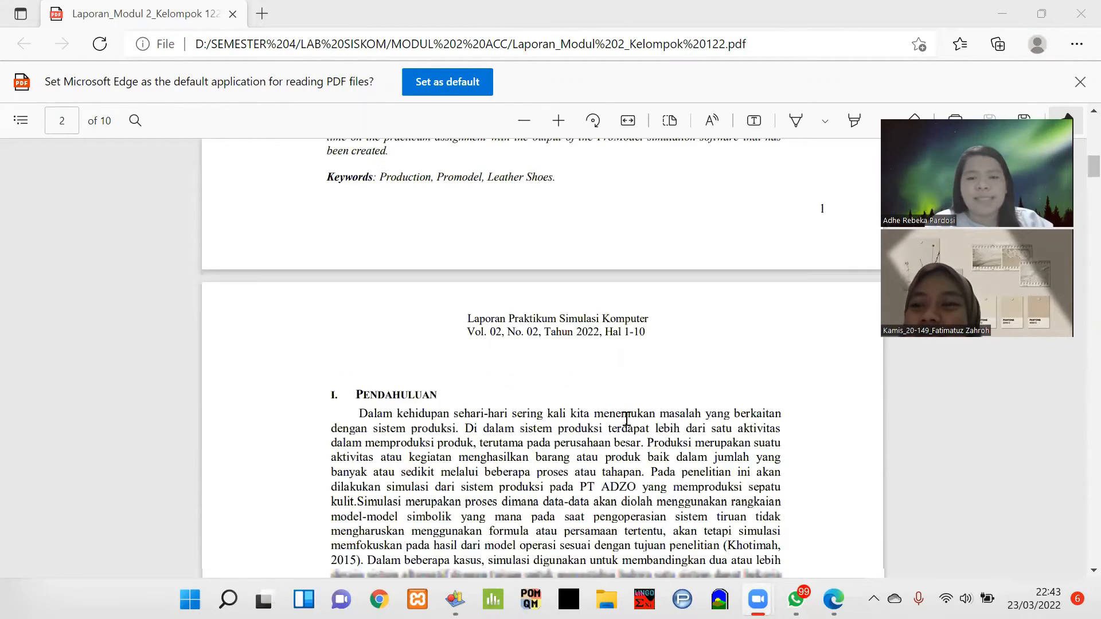
{"action": "scroll", "coordinate": [626, 418], "scroll_direction": "down", "scroll_amount": 3}
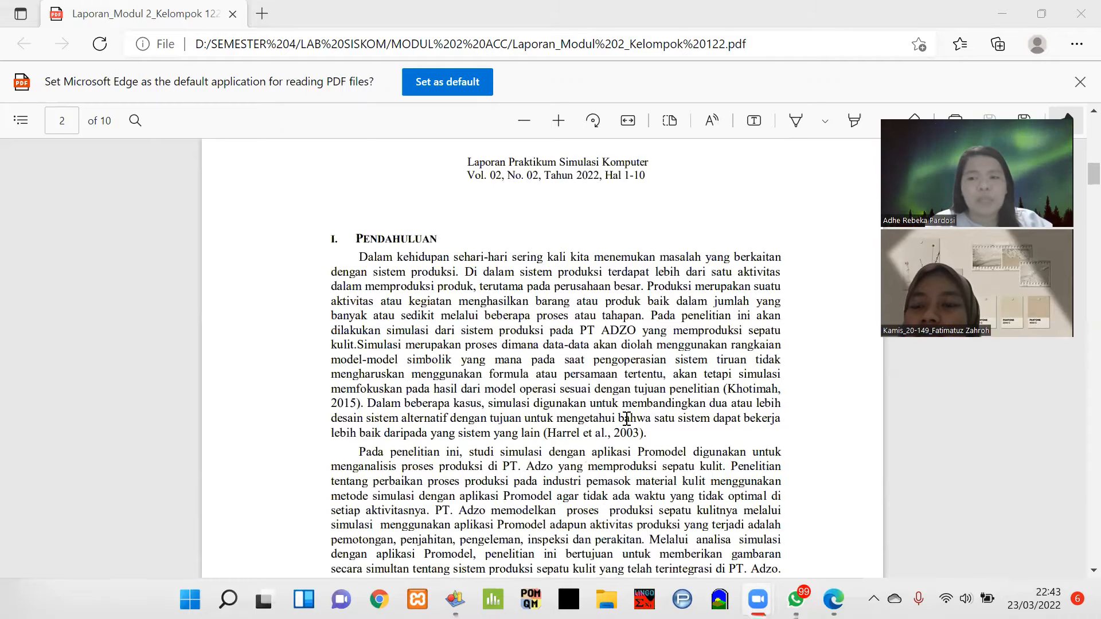
{"action": "scroll", "coordinate": [627, 419], "scroll_direction": "down", "scroll_amount": 3}
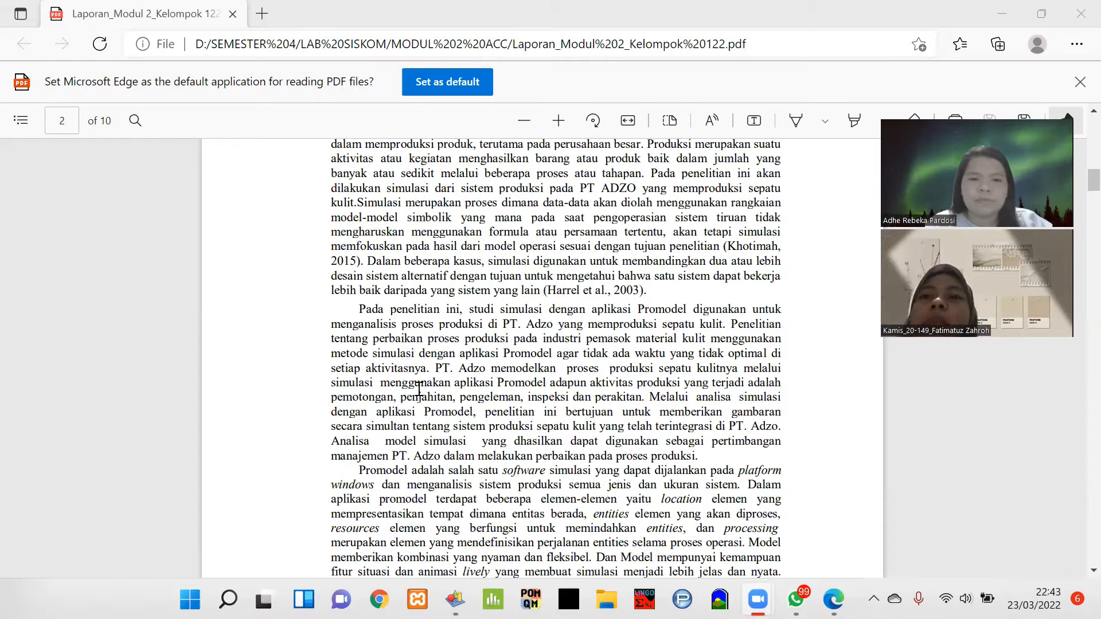
{"action": "scroll", "coordinate": [419, 389], "scroll_direction": "down", "scroll_amount": 1}
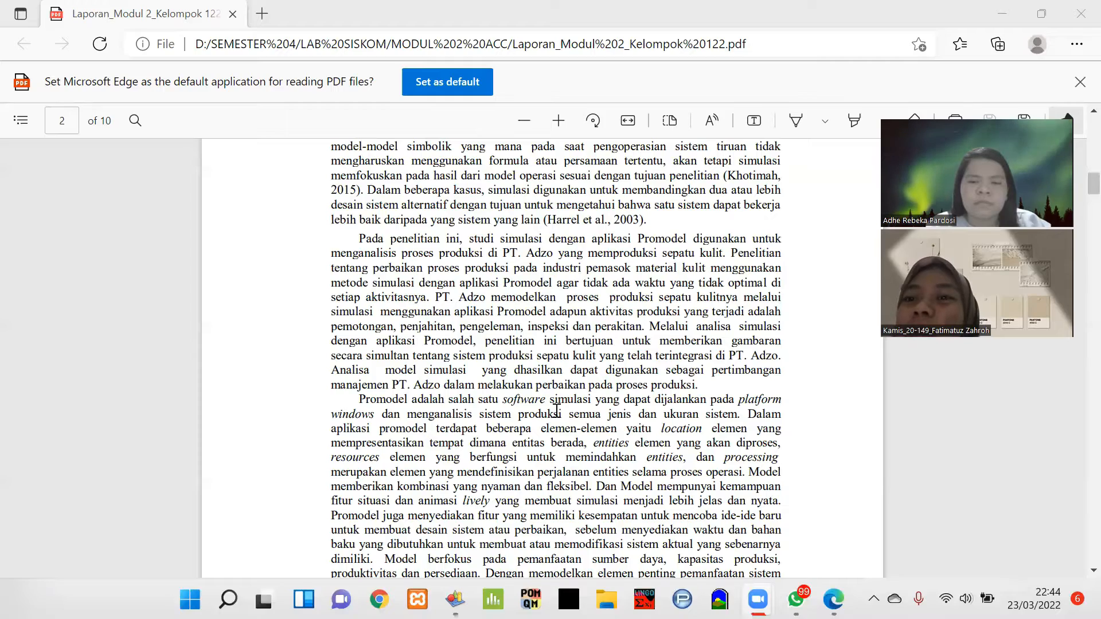
{"action": "scroll", "coordinate": [556, 410], "scroll_direction": "down", "scroll_amount": 15}
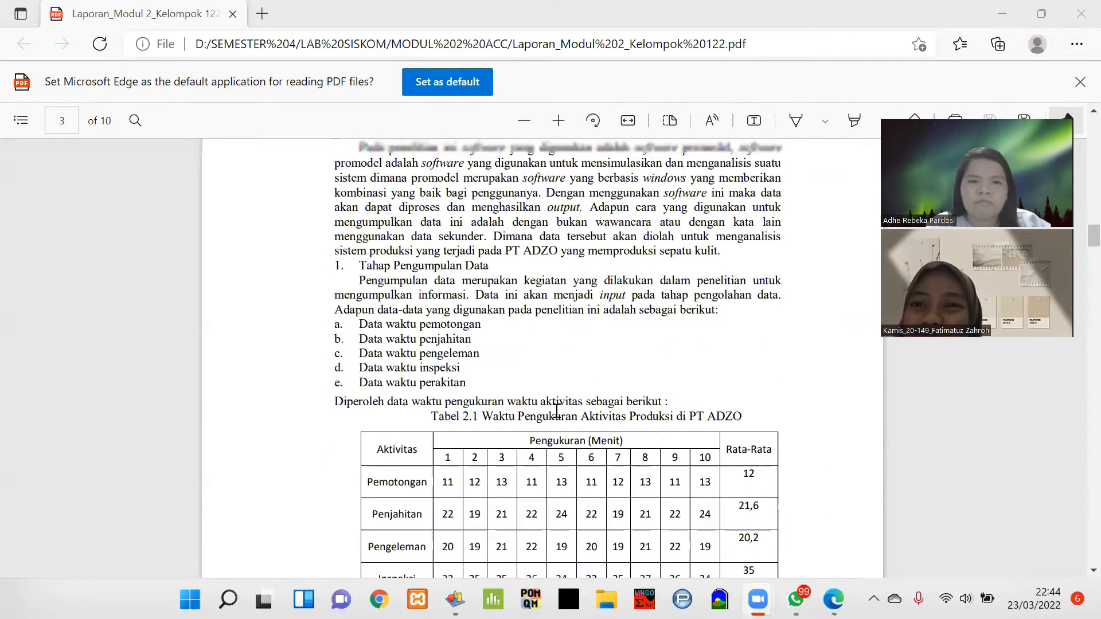
{"action": "scroll", "coordinate": [556, 410], "scroll_direction": "up", "scroll_amount": 1}
{"action": "scroll", "coordinate": [556, 411], "scroll_direction": "down", "scroll_amount": 2}
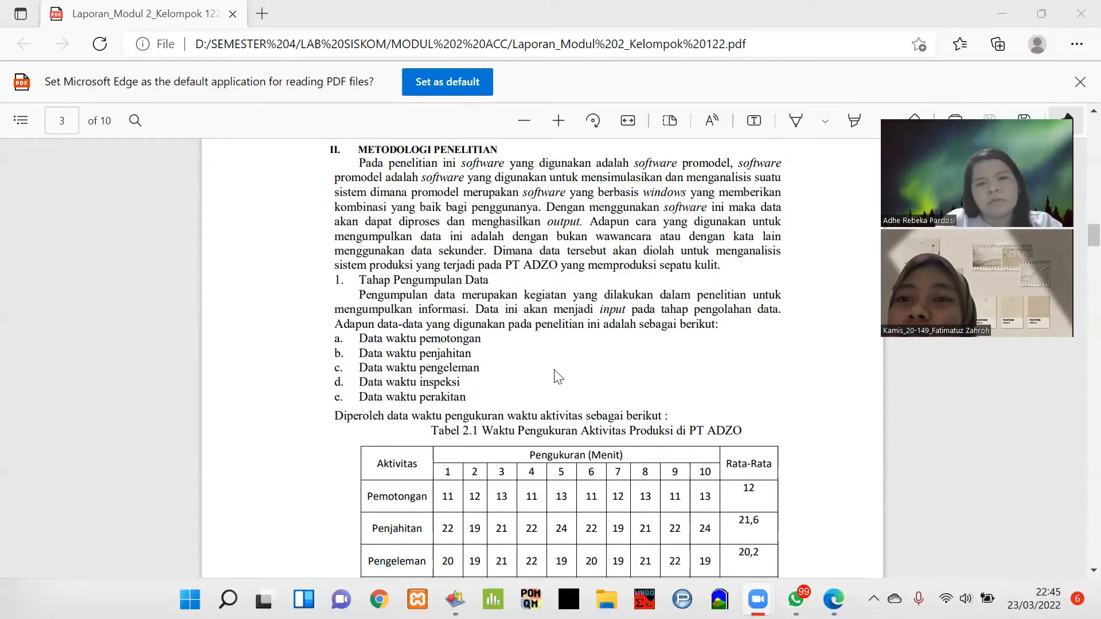
{"action": "scroll", "coordinate": [554, 376], "scroll_direction": "down", "scroll_amount": 2}
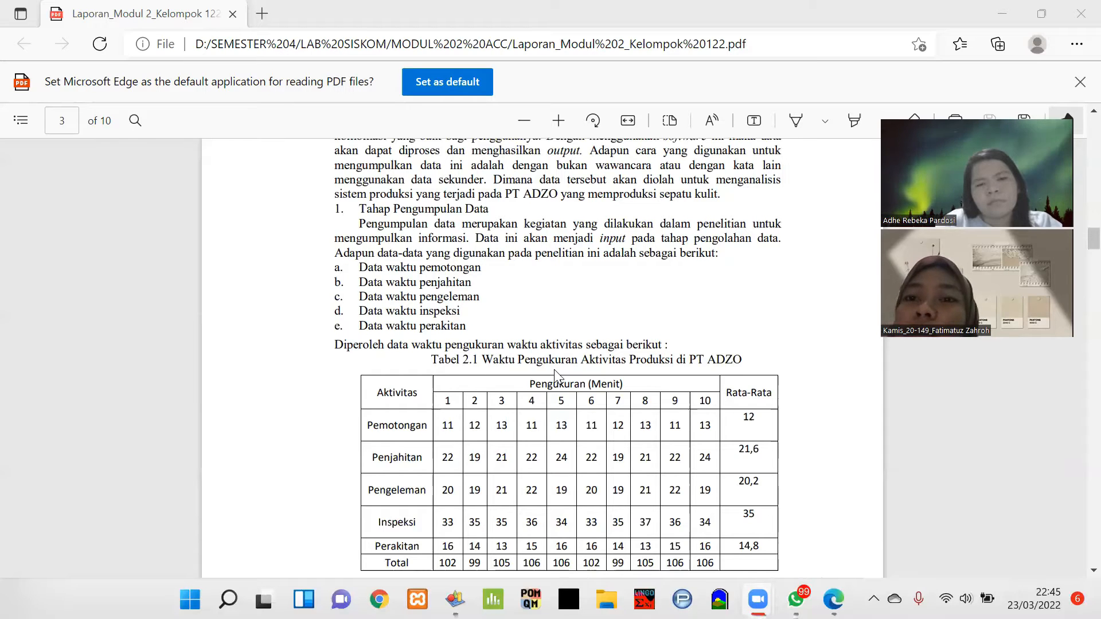
{"action": "scroll", "coordinate": [555, 374], "scroll_direction": "down", "scroll_amount": 3}
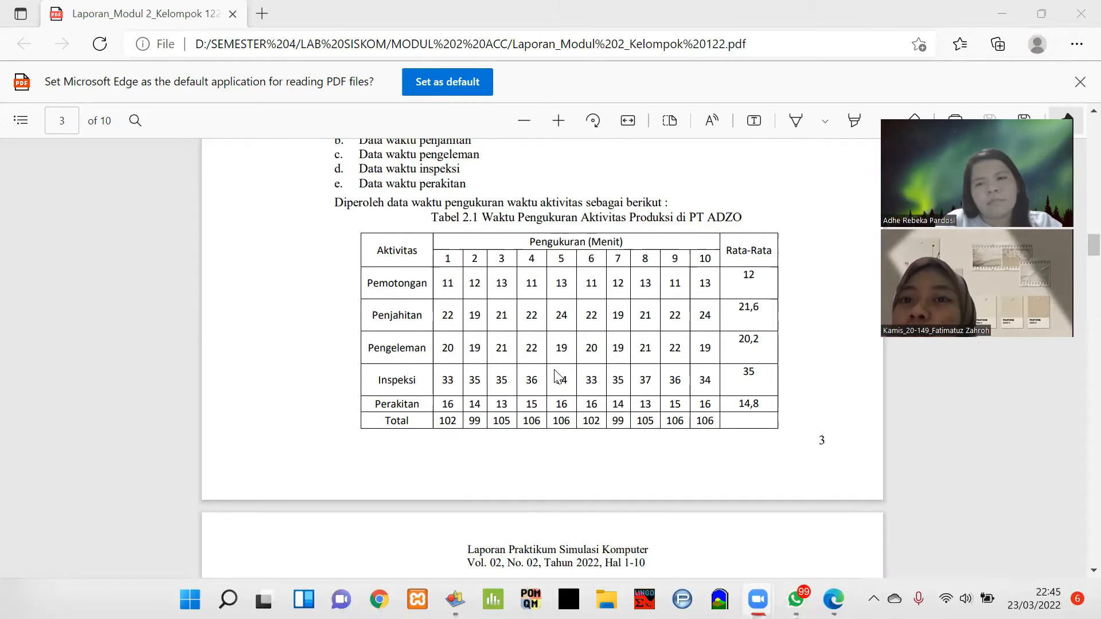
{"action": "scroll", "coordinate": [554, 376], "scroll_direction": "down", "scroll_amount": 1}
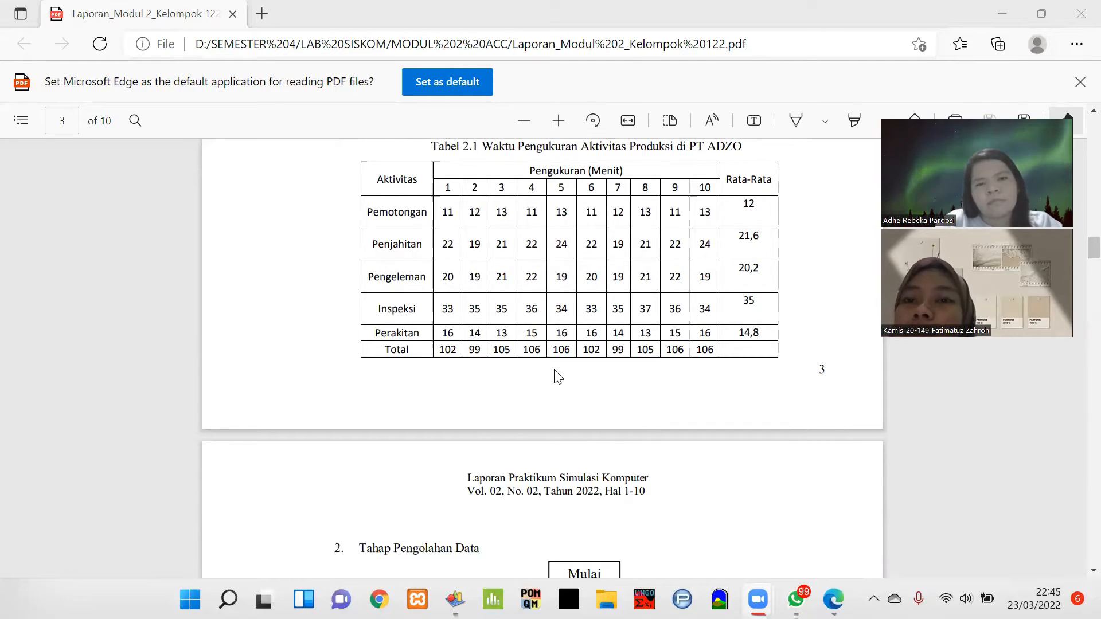
Step: Review the data processing flowchart and the explanation of the problem-solving steps in the report
{"action": "scroll", "coordinate": [555, 376], "scroll_direction": "down", "scroll_amount": 5}
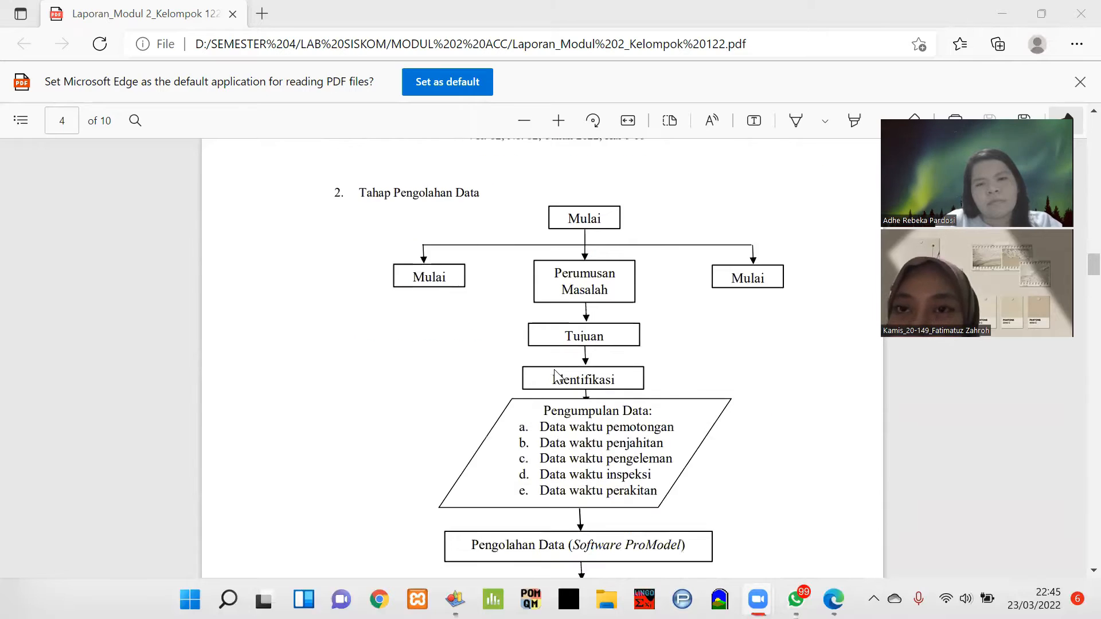
{"action": "scroll", "coordinate": [555, 375], "scroll_direction": "down", "scroll_amount": 1}
{"action": "scroll", "coordinate": [555, 375], "scroll_direction": "up", "scroll_amount": 1}
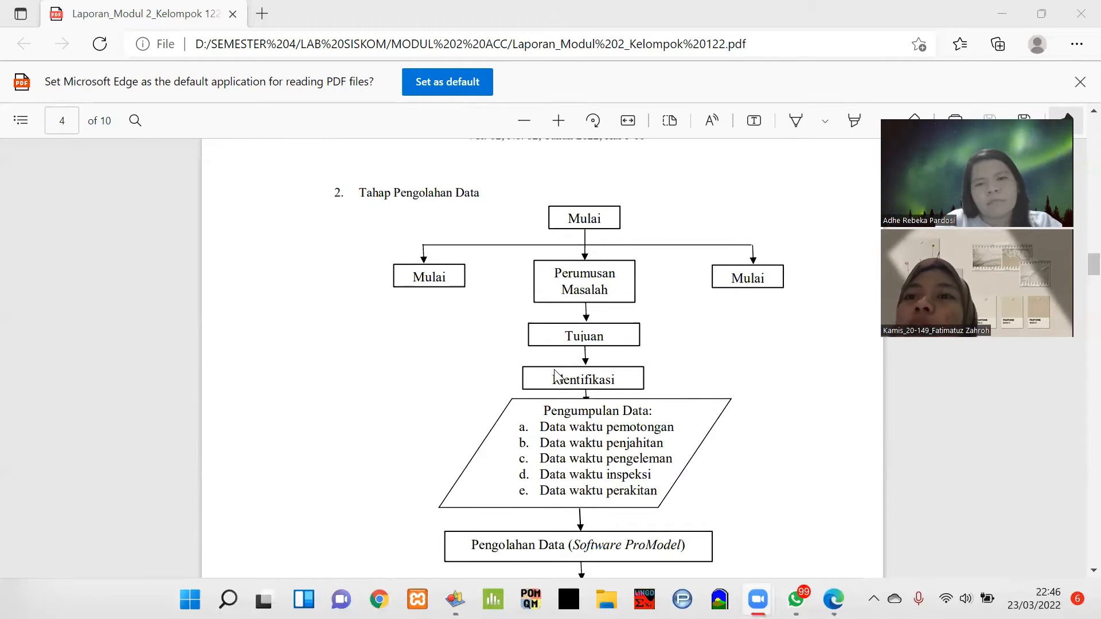
{"action": "scroll", "coordinate": [555, 376], "scroll_direction": "down", "scroll_amount": 1}
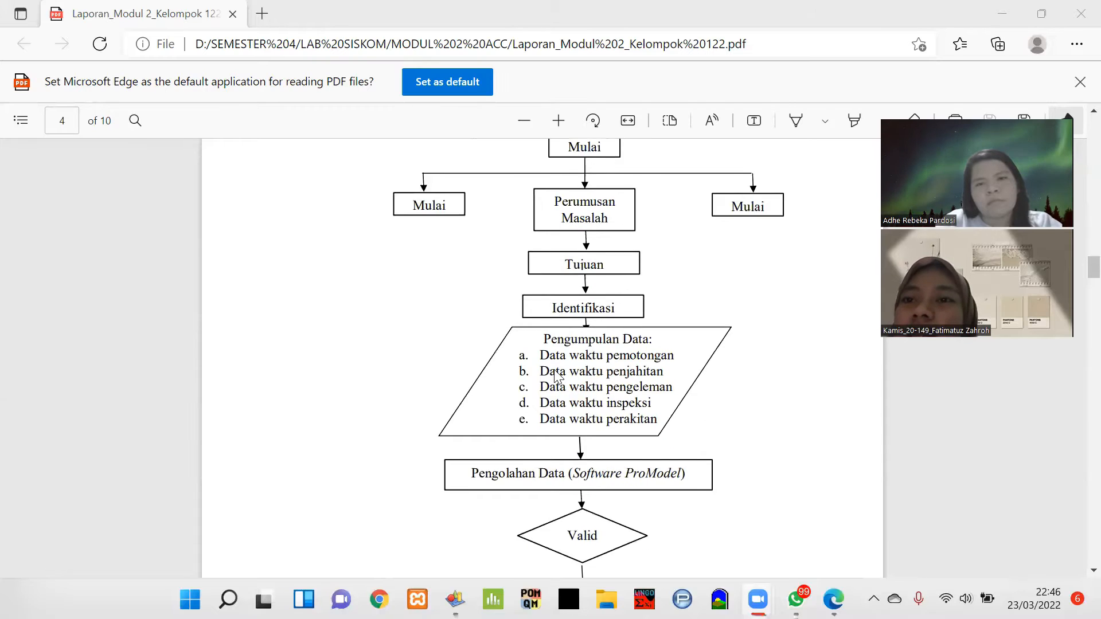
{"action": "scroll", "coordinate": [555, 376], "scroll_direction": "up", "scroll_amount": 1}
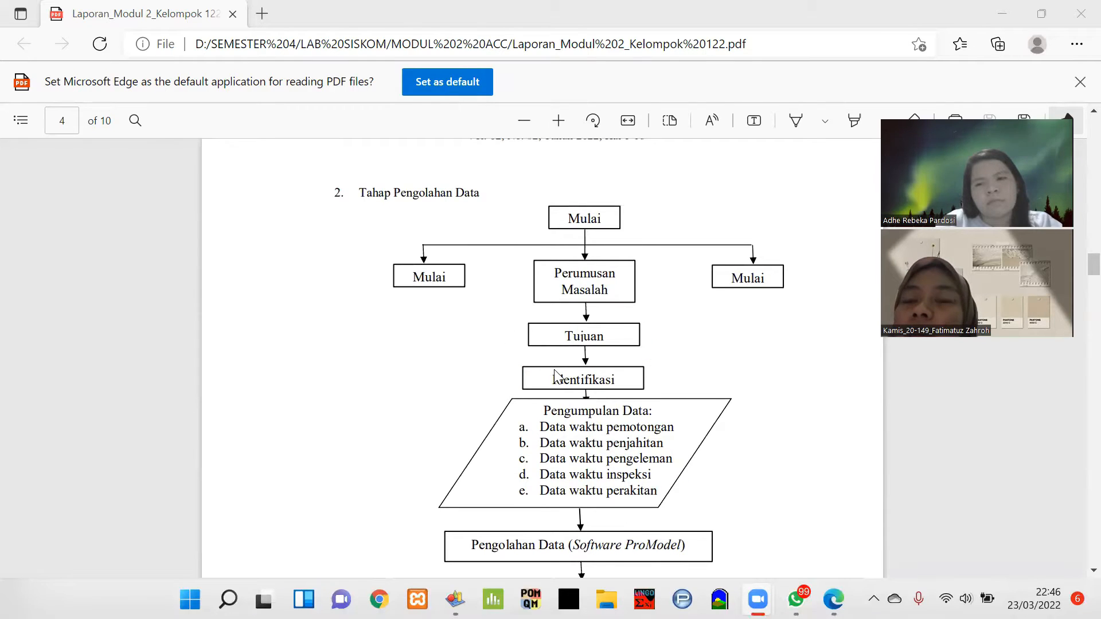
{"action": "scroll", "coordinate": [555, 376], "scroll_direction": "down", "scroll_amount": 7}
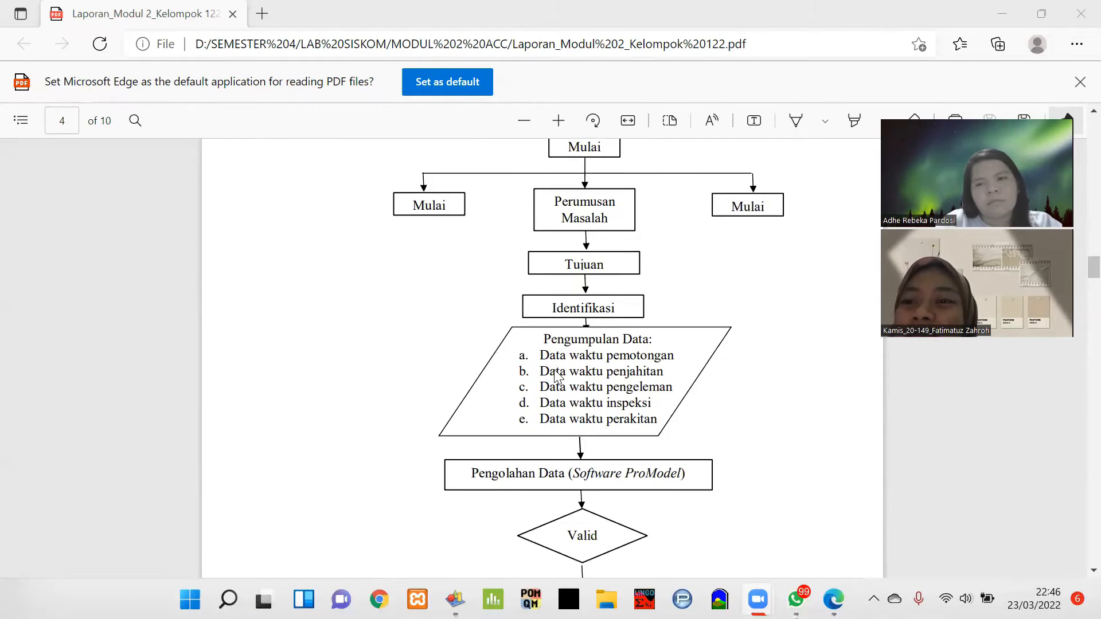
{"action": "scroll", "coordinate": [554, 375], "scroll_direction": "down", "scroll_amount": 3}
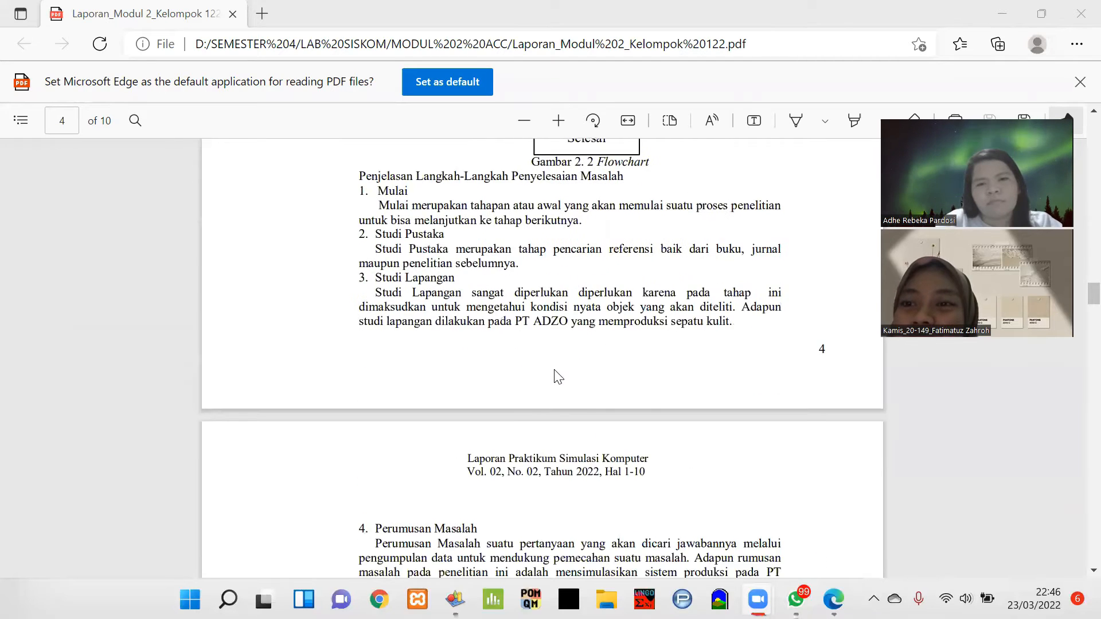
Step: Switch to ProModel and create a new model
{"action": "key", "text": "alt+Tab"}
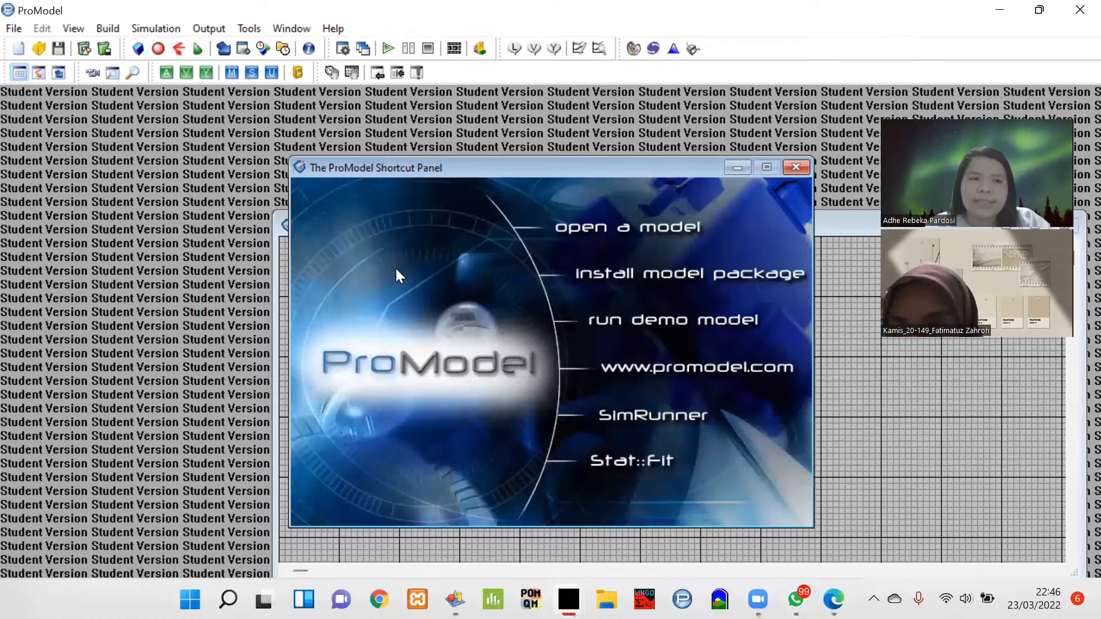
{"action": "left_click", "coordinate": [13, 28]}
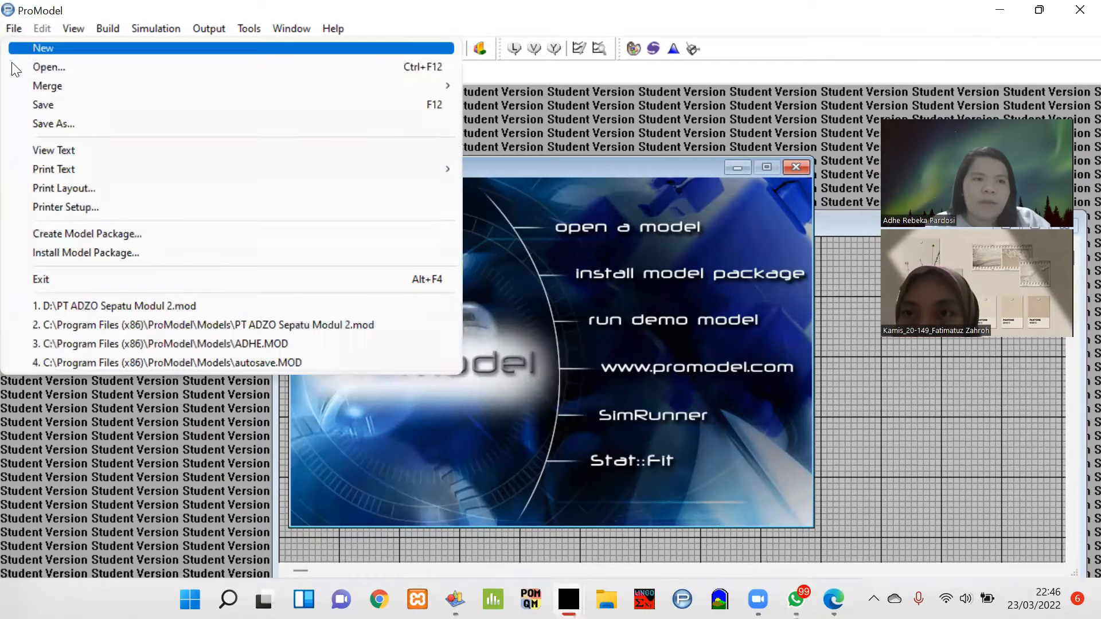
{"action": "left_click", "coordinate": [21, 43]}
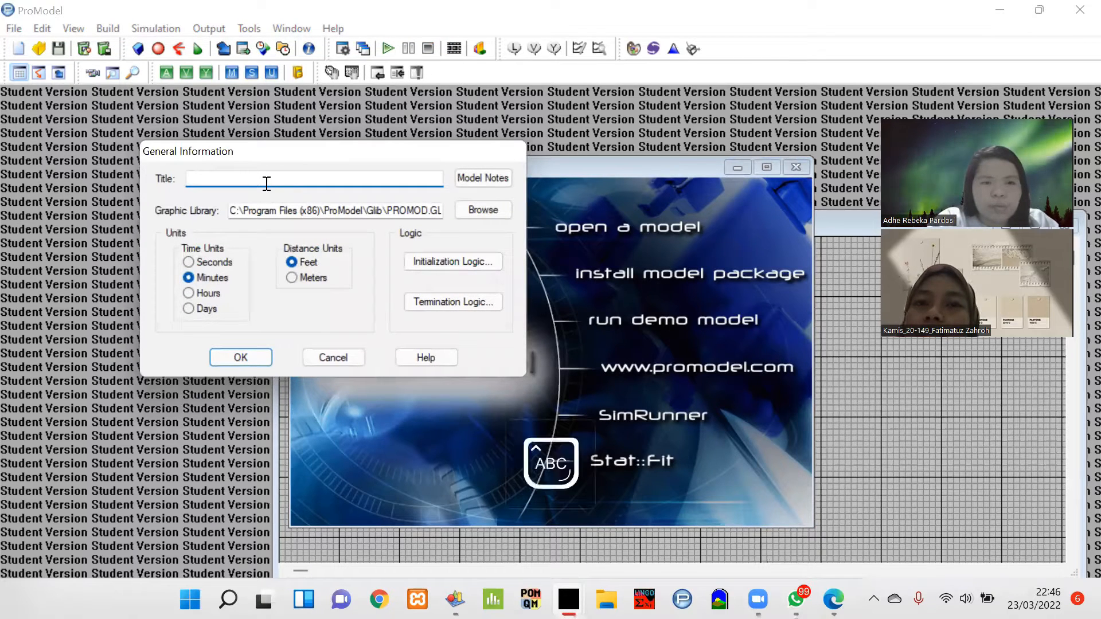
{"action": "type", "text": "Modul"}
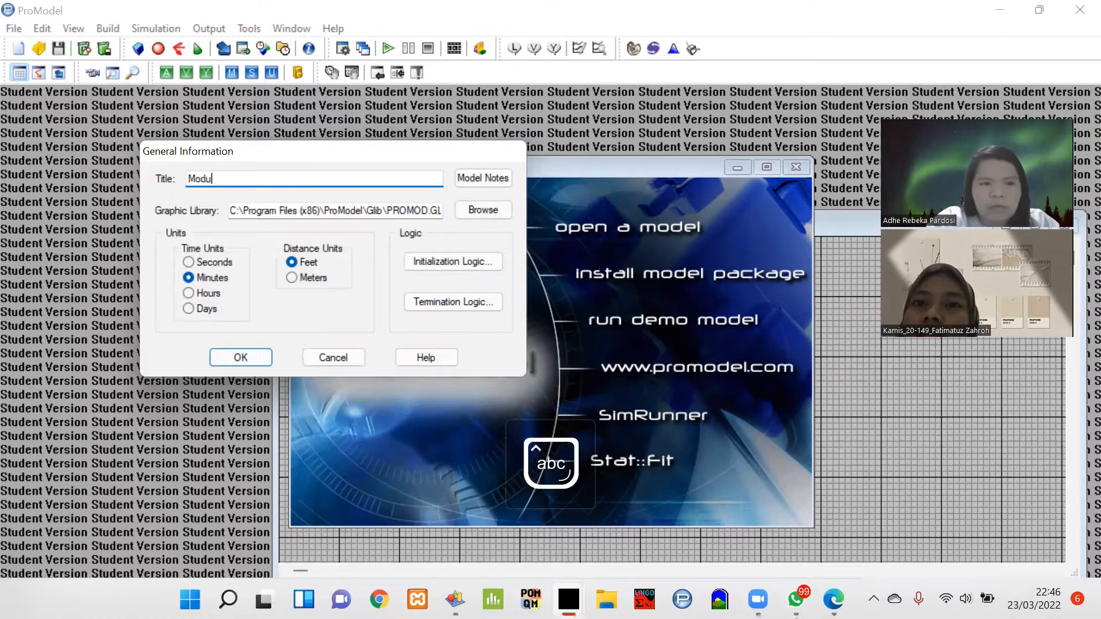
{"action": "key", "text": "BackSpace"}
{"action": "key", "text": "BackSpace"}
{"action": "key", "text": "BackSpace"}
{"action": "key", "text": "BackSpace"}
{"action": "key", "text": "BackSpace"}
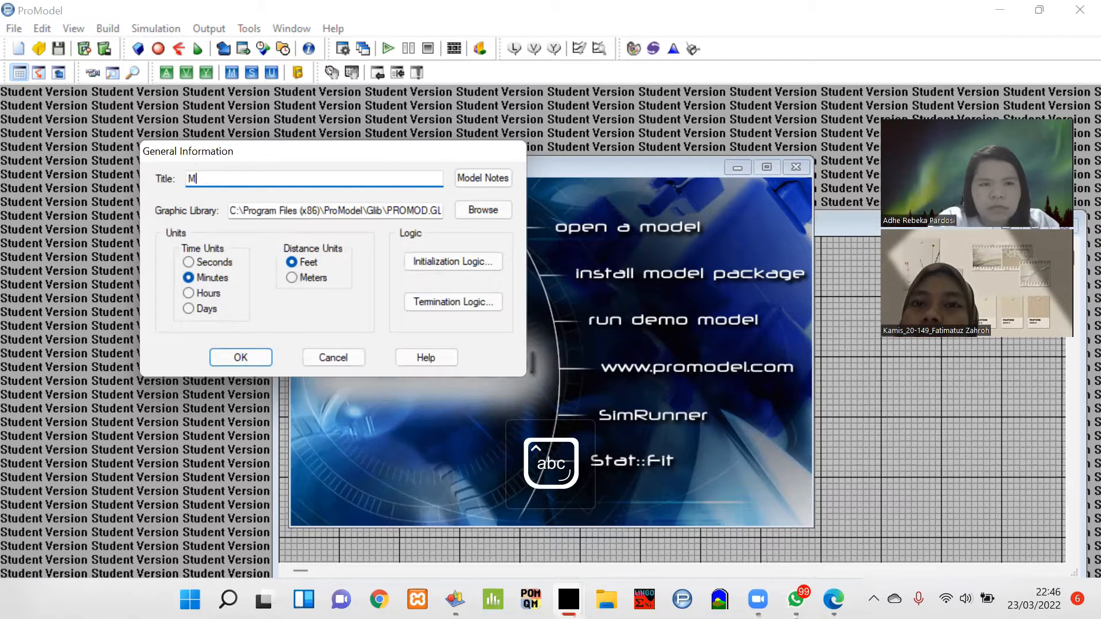
{"action": "type", "text": "Mod"}
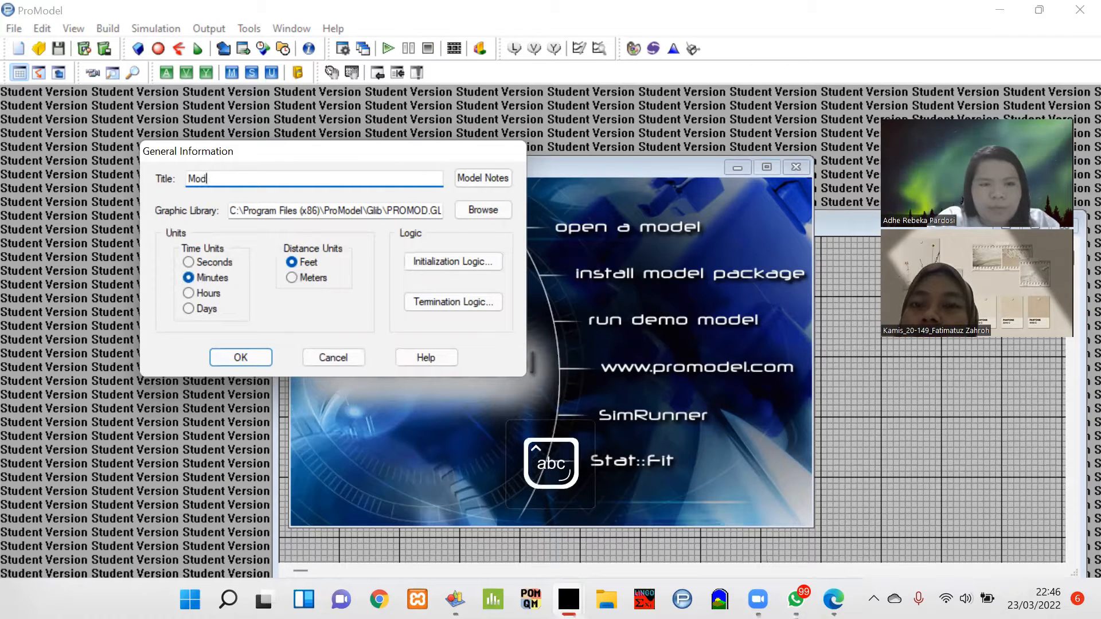
{"action": "type", "text": "ul 2Sisko"}
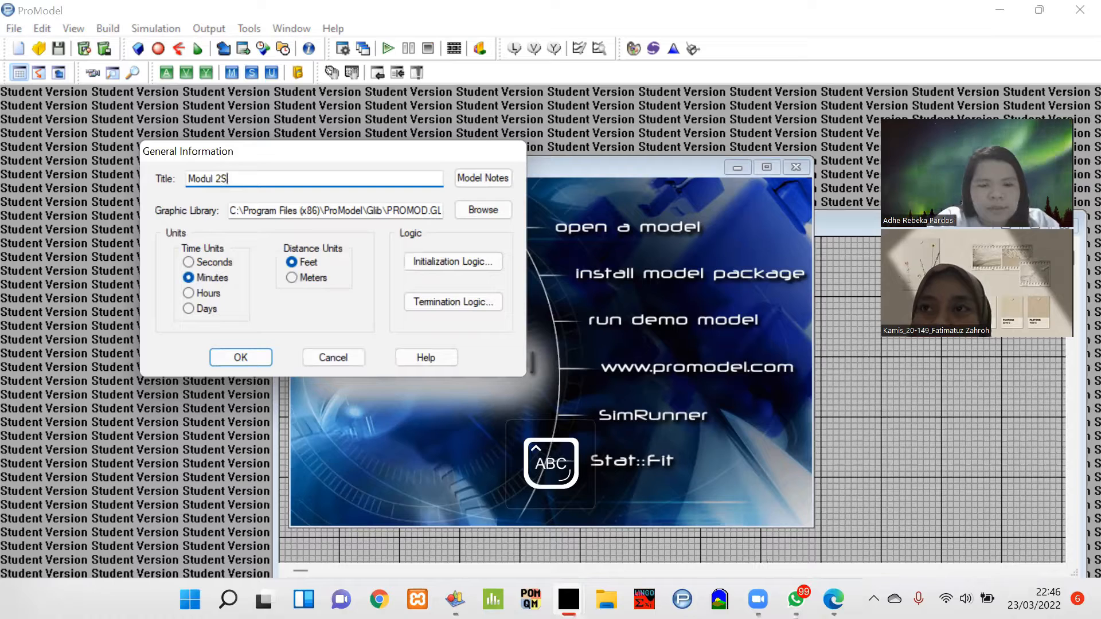
{"action": "key", "text": "BackSpace"}
{"action": "key", "text": "BackSpace"}
{"action": "key", "text": "BackSpace"}
{"action": "key", "text": "BackSpace"}
{"action": "key", "text": "BackSpace"}
{"action": "key", "text": "BackSpace"}
{"action": "key", "text": "BackSpace"}
{"action": "key", "text": "BackSpace"}
{"action": "key", "text": "BackSpace"}
{"action": "key", "text": "BackSpace"}
{"action": "key", "text": "BackSpace"}
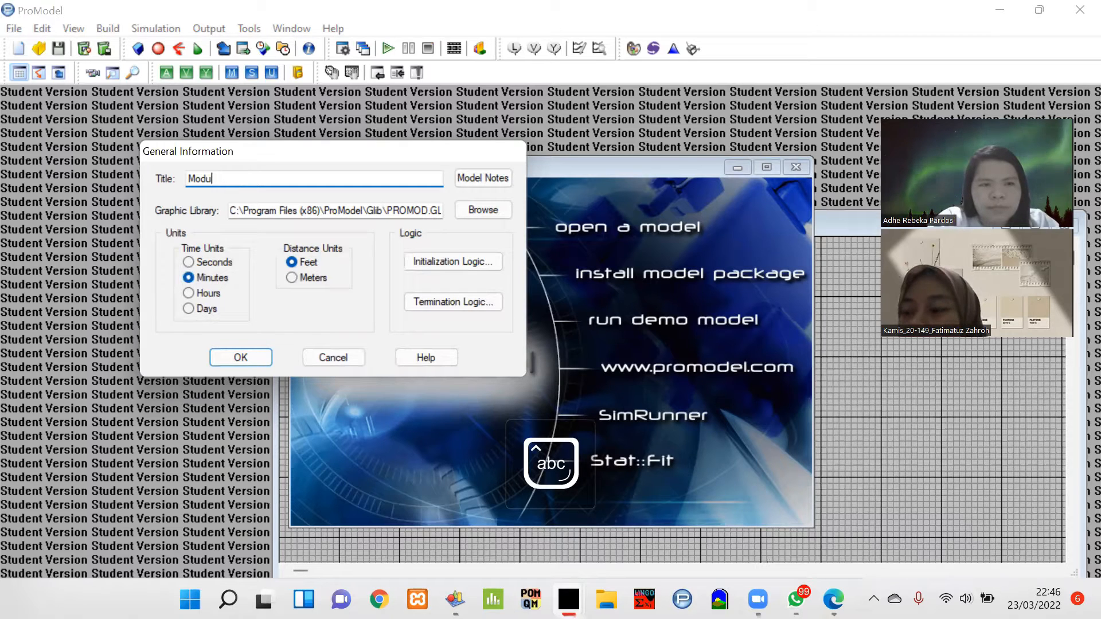
Step: Title the model MODUL 2 SISKOM and set its distance units to meters in the general information
{"action": "key", "text": "Caps_Lock"}
{"action": "type", "text": "D"}
{"action": "type", "text": "DUL SISKO"}
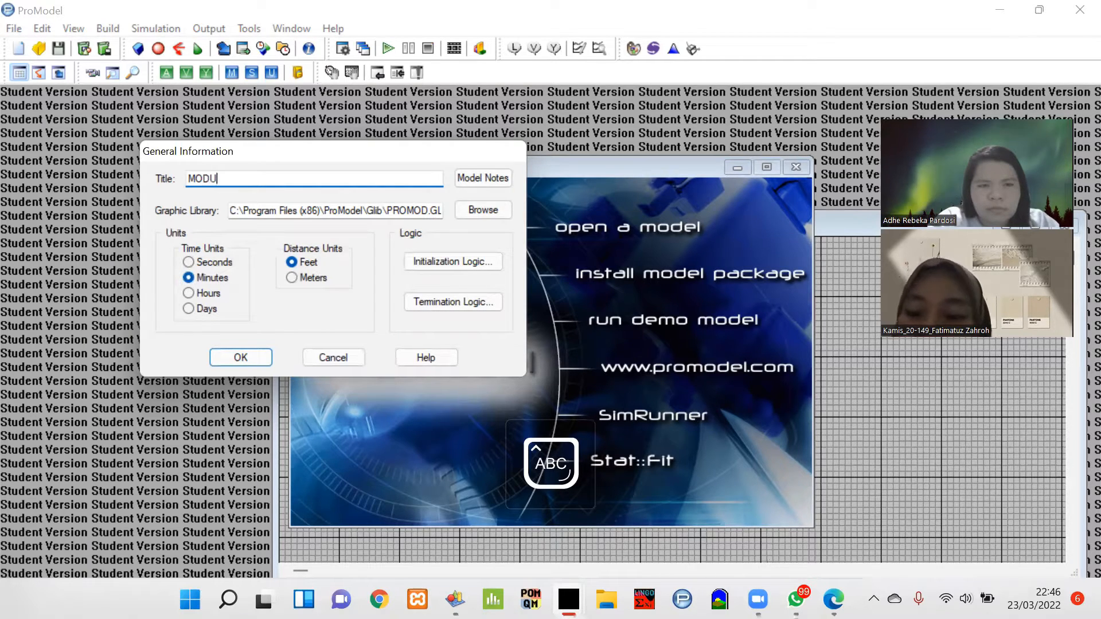
{"action": "key", "text": "BackSpace"}
{"action": "key", "text": "BackSpace"}
{"action": "key", "text": "BackSpace"}
{"action": "key", "text": "BackSpace"}
{"action": "key", "text": "BackSpace"}
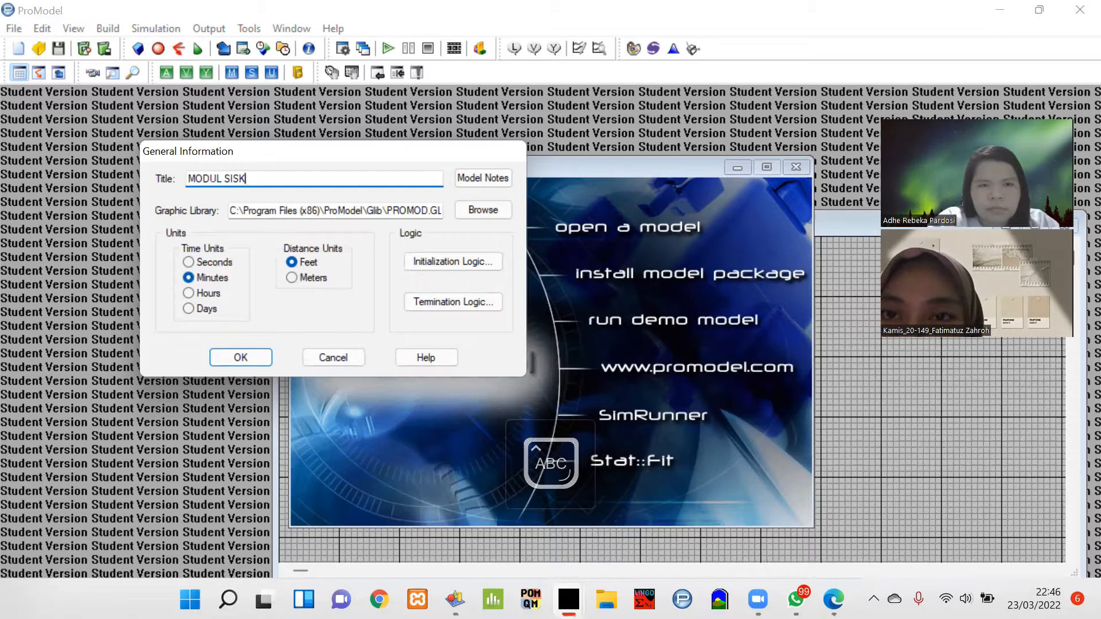
{"action": "type", "text": "2"}
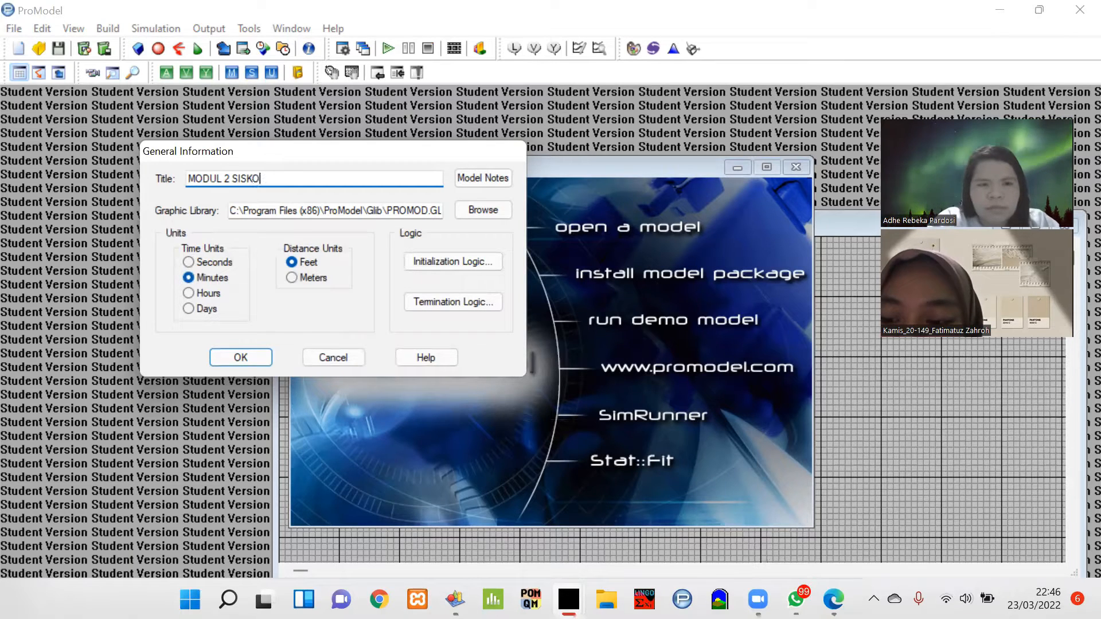
{"action": "type", "text": "M"}
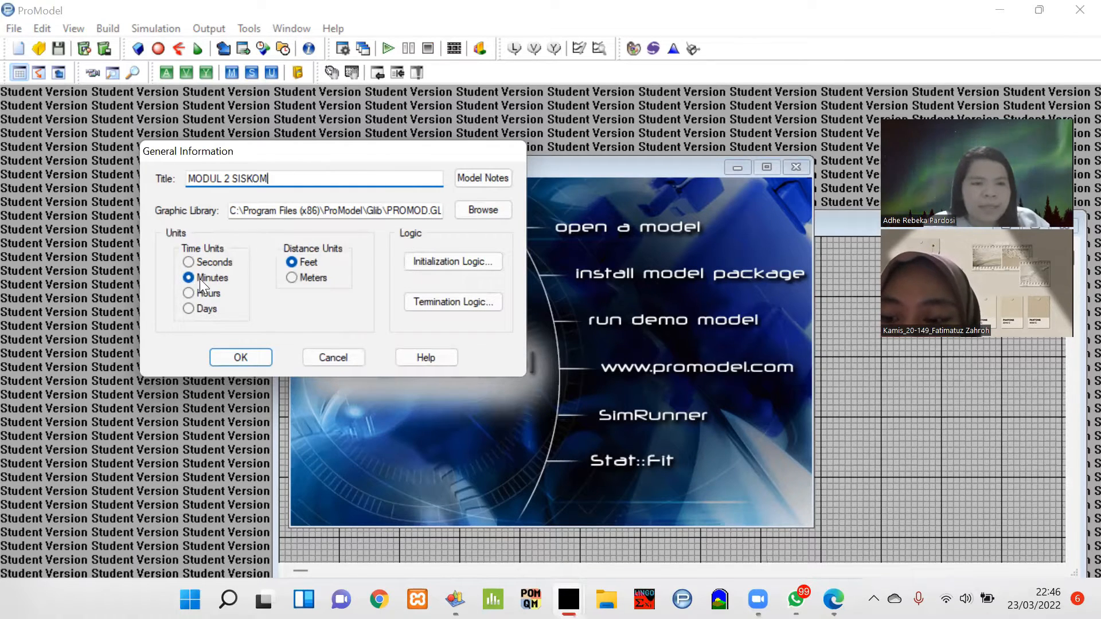
{"action": "left_click", "coordinate": [292, 277]}
{"action": "left_click", "coordinate": [244, 355]}
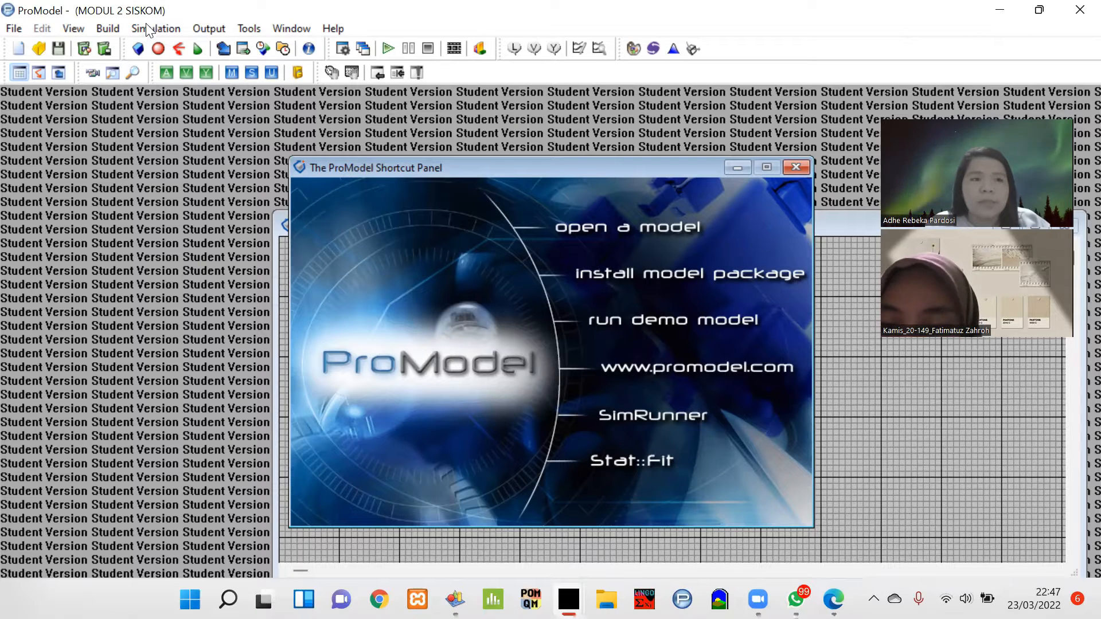
Step: Open the Locations editor and place a saw machine location in the upper-left part of the layout
{"action": "left_click", "coordinate": [111, 26]}
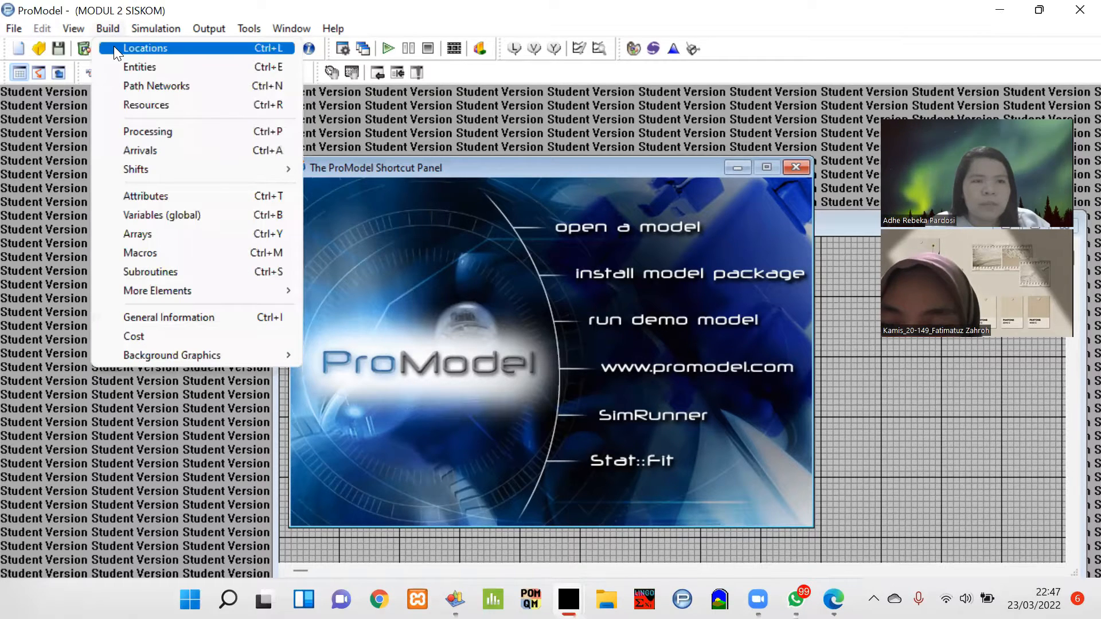
{"action": "left_click", "coordinate": [114, 47]}
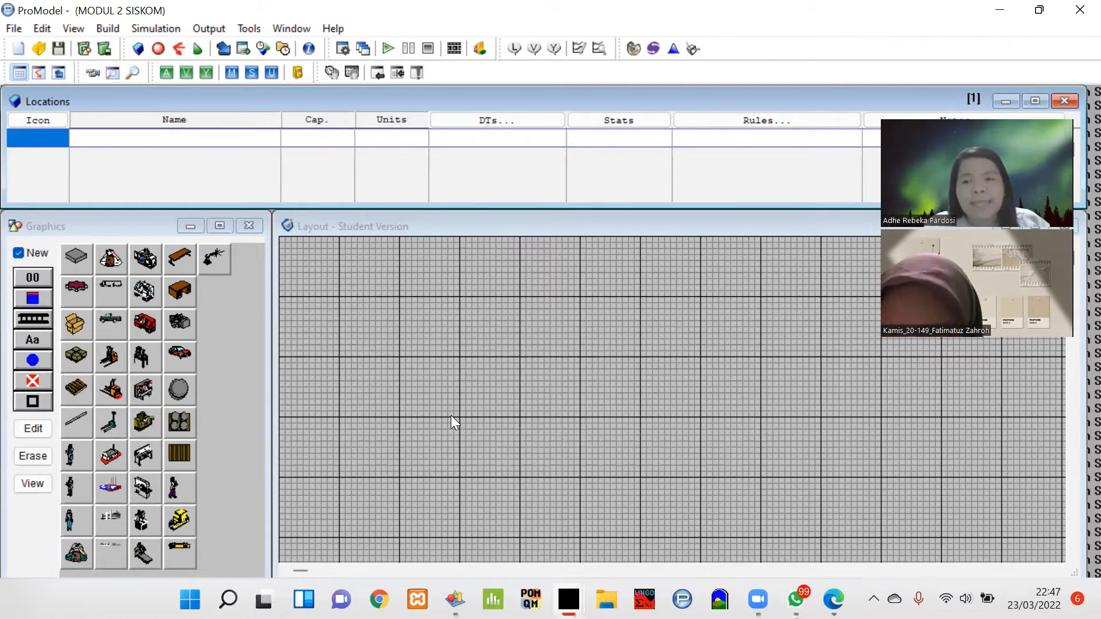
{"action": "left_click", "coordinate": [143, 488]}
{"action": "left_click", "coordinate": [368, 317]}
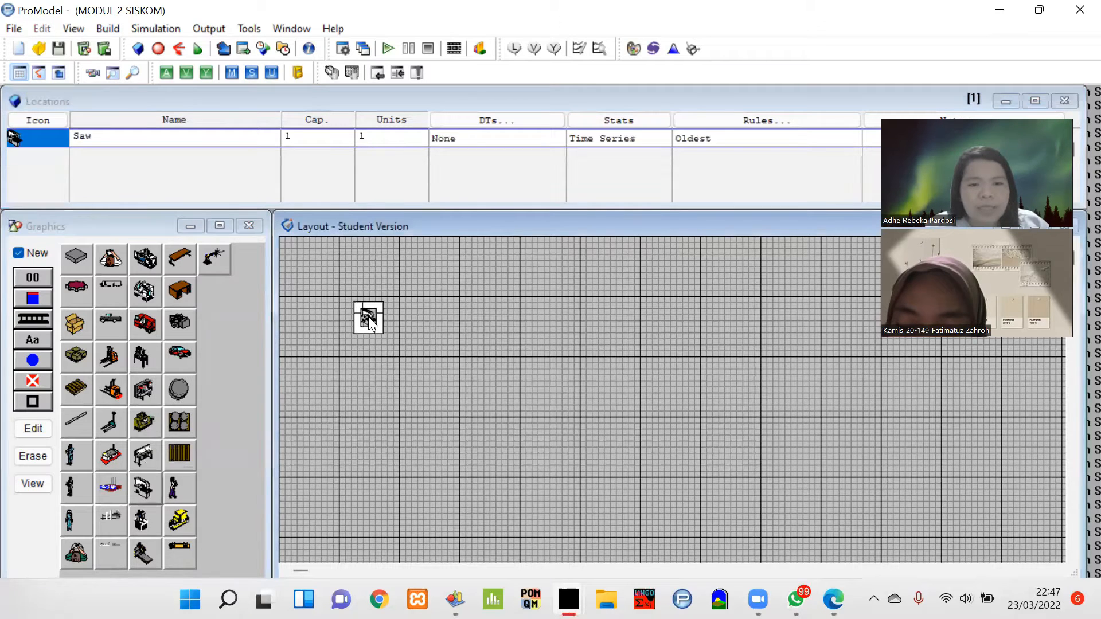
Step: Enlarge the saw machine graphic and reposition it near the layout's upper-left corner
{"action": "left_click_drag", "start_coordinate": [380, 330], "coordinate": [469, 378]}
{"action": "left_click_drag", "start_coordinate": [408, 361], "coordinate": [438, 366]}
{"action": "mouse_move", "coordinate": [415, 337]}
{"action": "left_mouse_down"}
{"action": "mouse_move", "coordinate": [417, 311]}
{"action": "mouse_move", "coordinate": [418, 325]}
{"action": "left_mouse_up"}
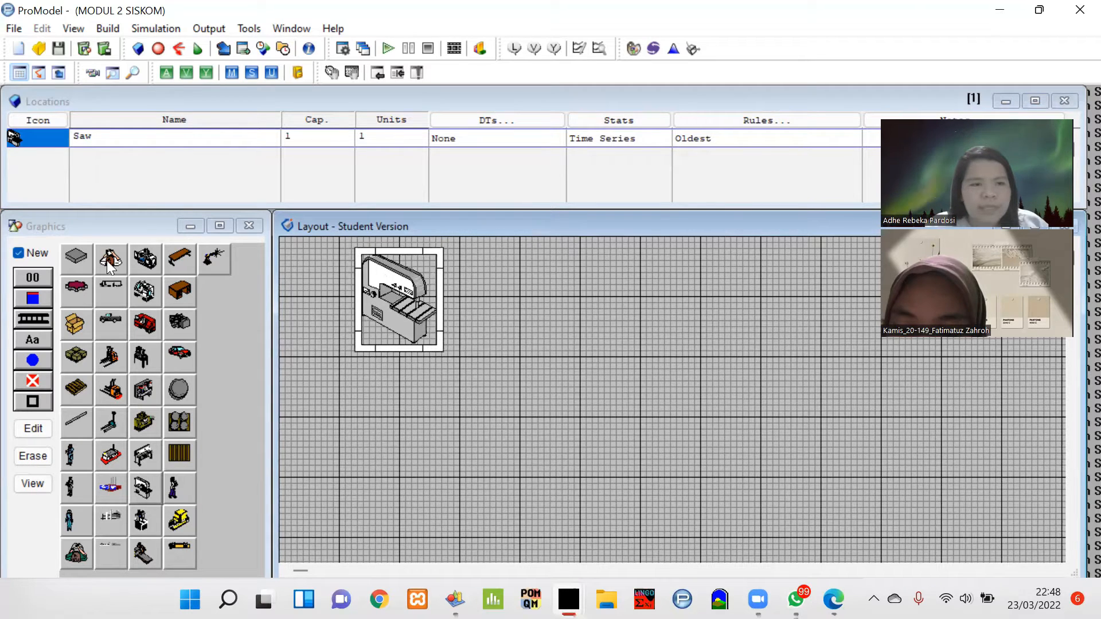
Step: Add a name label to the existing saw location, directly below its machine graphic
{"action": "left_click", "coordinate": [19, 253]}
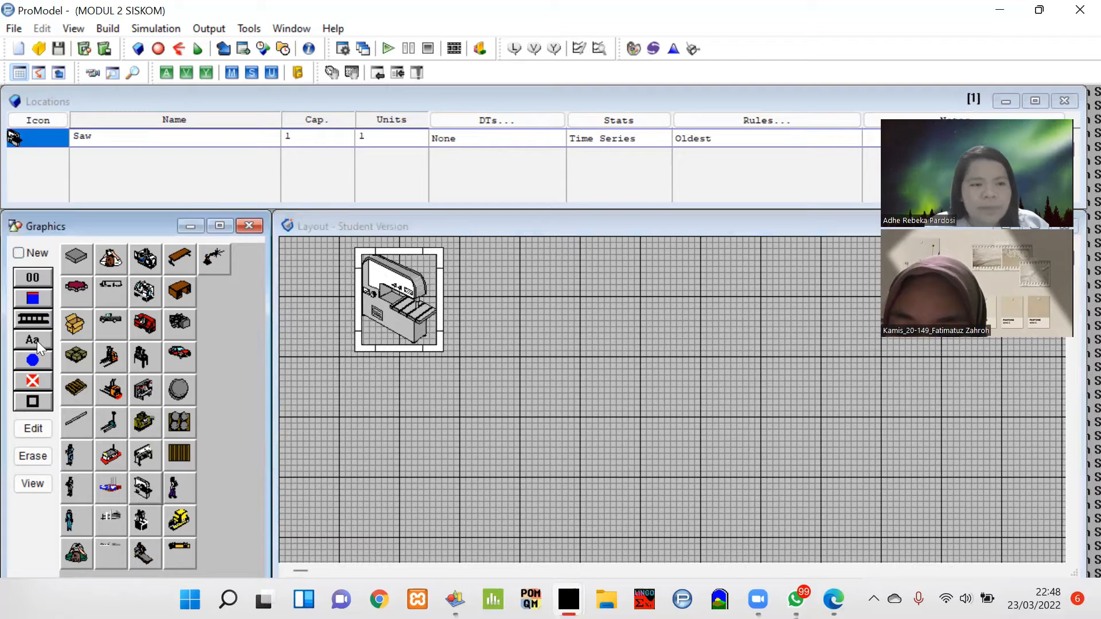
{"action": "left_click", "coordinate": [390, 364]}
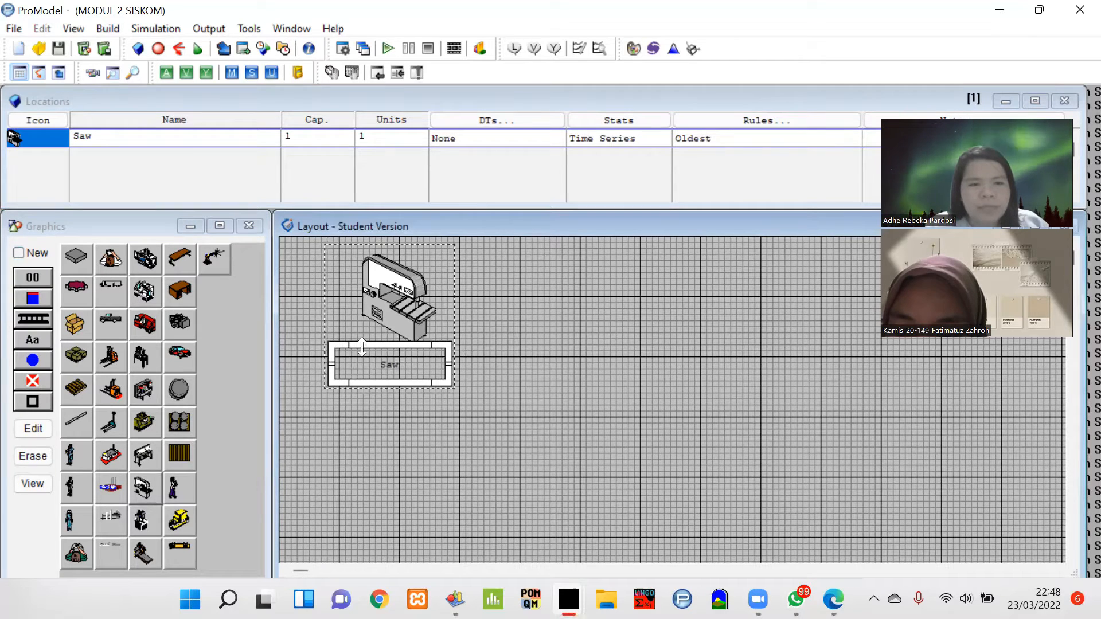
Step: Rename the saw location as PEMOTONGAN
{"action": "left_click", "coordinate": [181, 141]}
{"action": "key", "text": "BackSpace"}
{"action": "key", "text": "BackSpace"}
{"action": "key", "text": "BackSpace"}
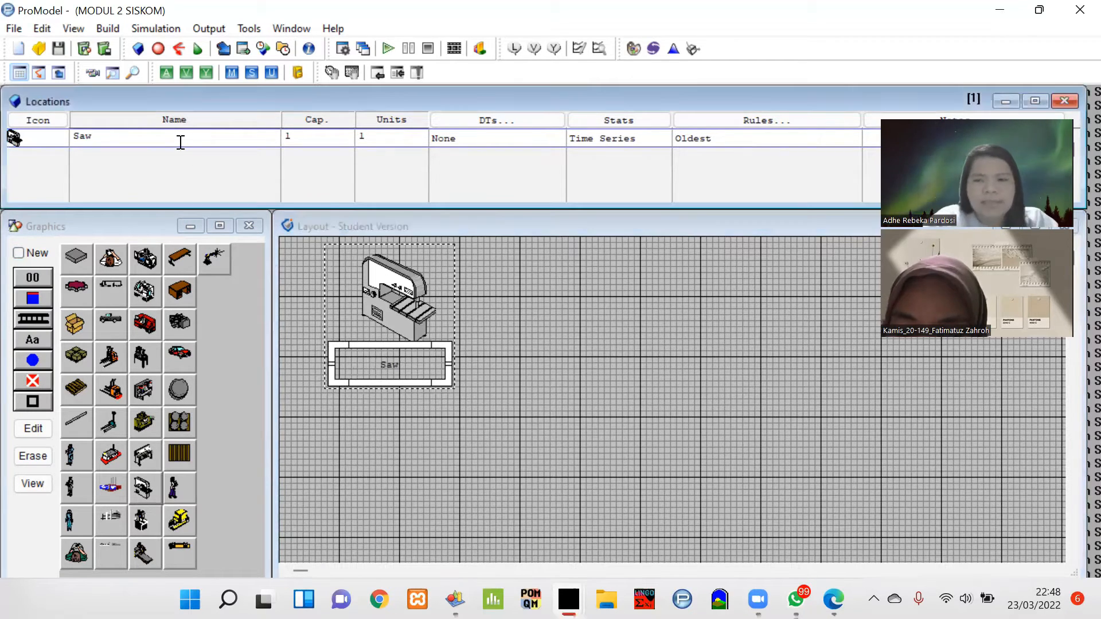
{"action": "type", "text": "PEMOTONG"}
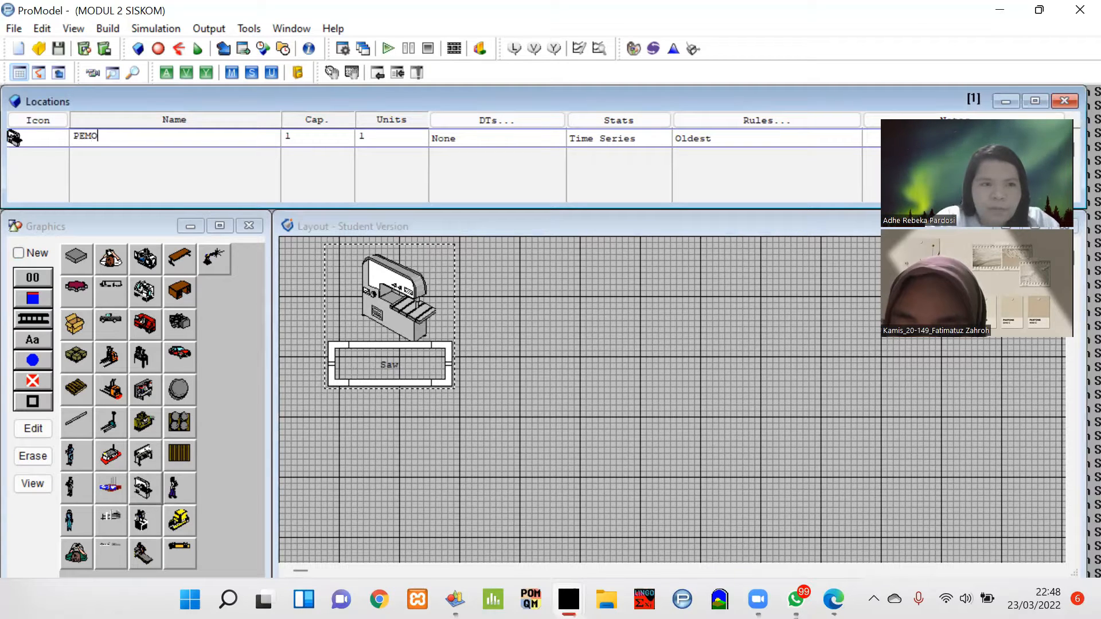
{"action": "key", "text": "BackSpace"}
{"action": "key", "text": "BackSpace"}
{"action": "key", "text": "BackSpace"}
{"action": "key", "text": "BackSpace"}
{"action": "key", "text": "BackSpace"}
{"action": "key", "text": "BackSpace"}
{"action": "key", "text": "BackSpace"}
{"action": "key", "text": "BackSpace"}
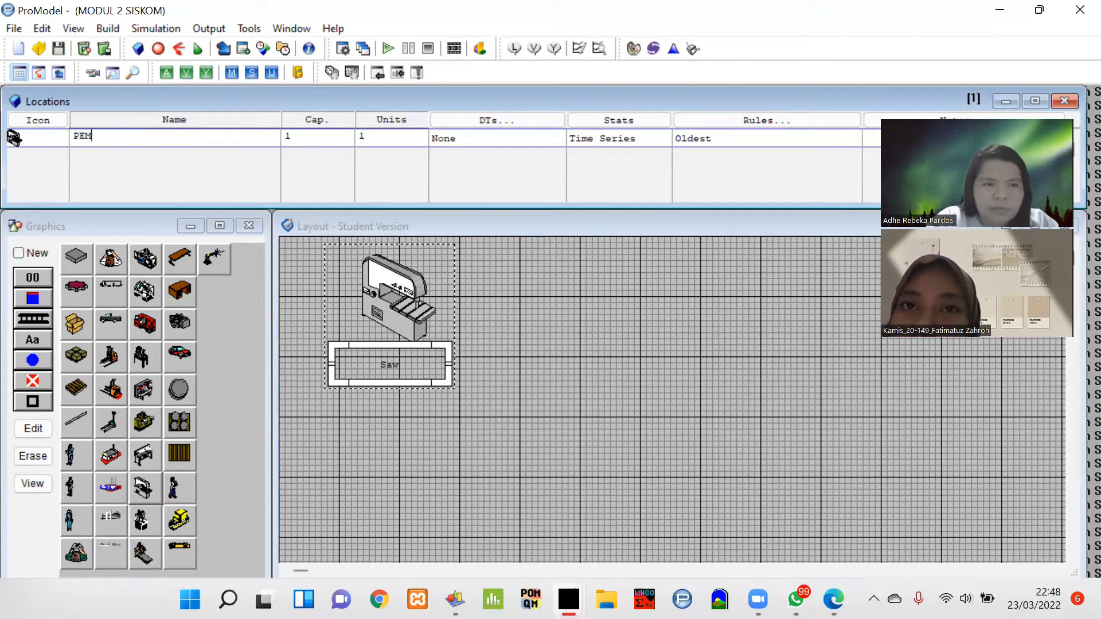
{"action": "type", "text": "PEMOTONGAN"}
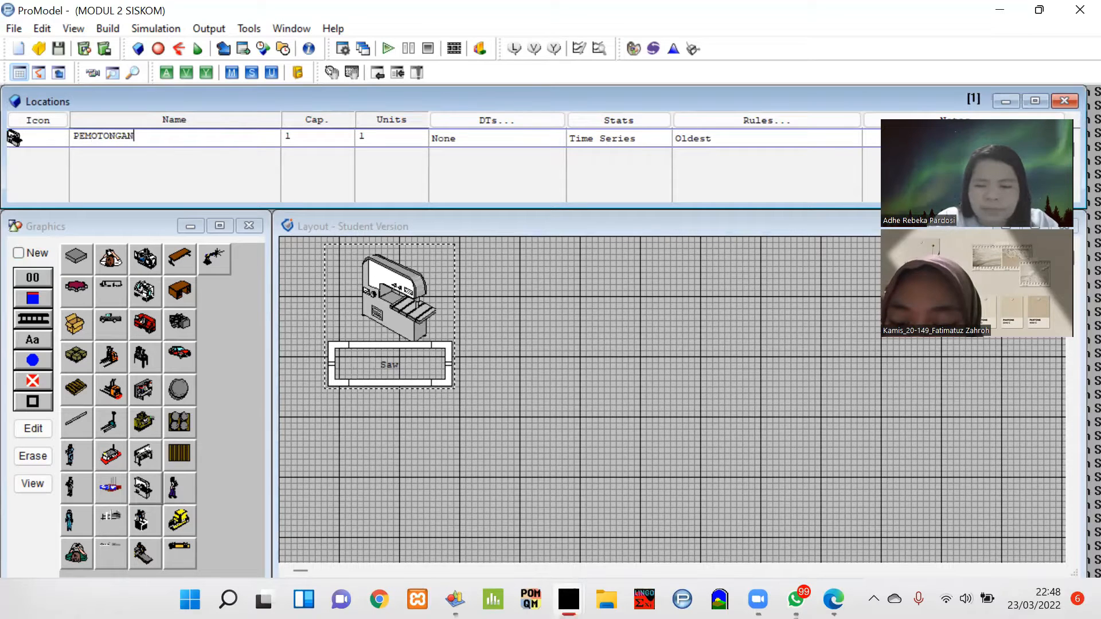
{"action": "key", "text": "Return"}
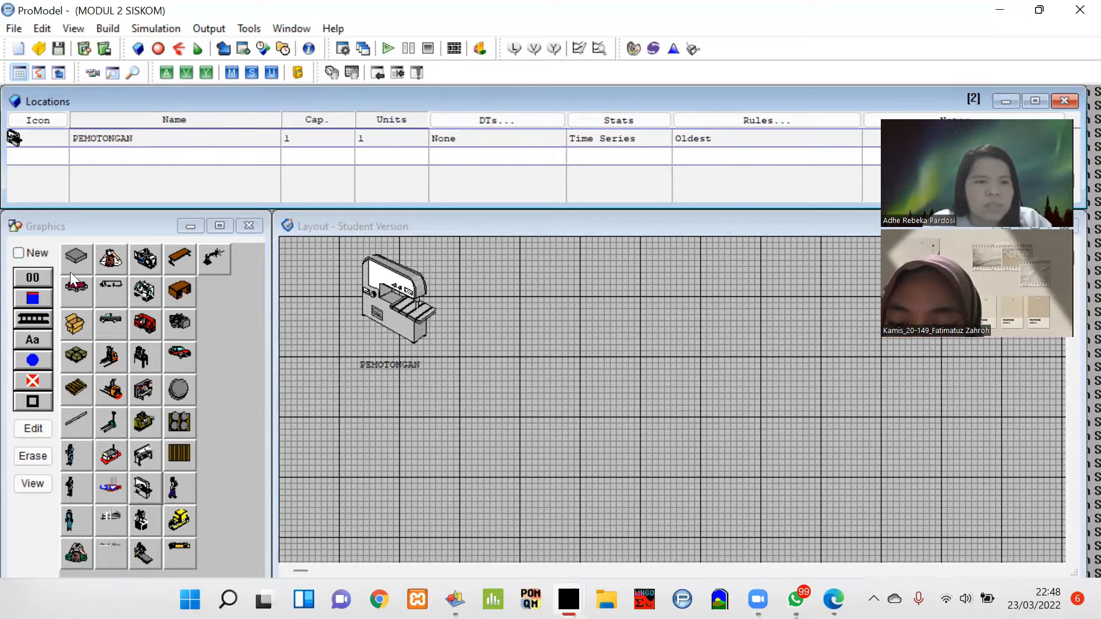
Step: Place a new lathe location to the right of the PEMOTONGAN machine in the layout and enlarge its graphic
{"action": "left_click", "coordinate": [20, 254]}
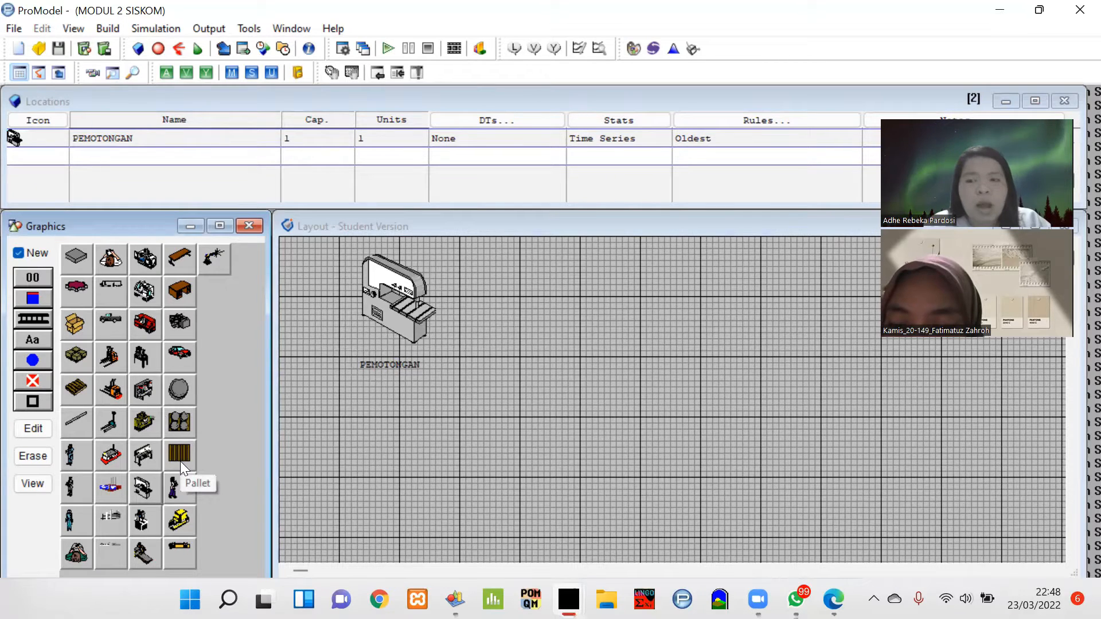
{"action": "left_click", "coordinate": [144, 324]}
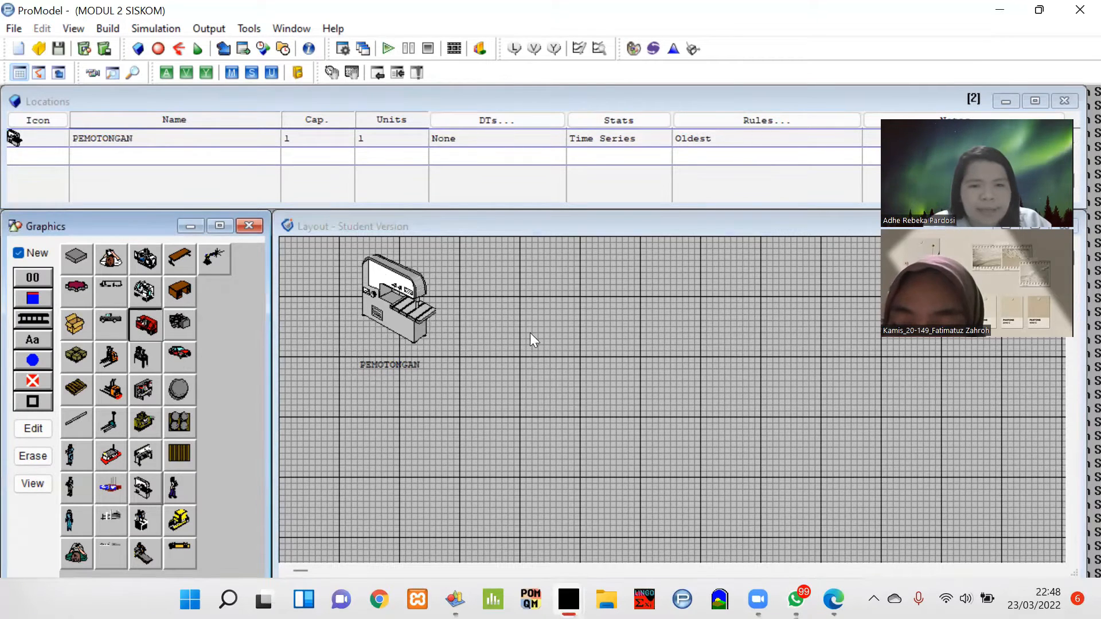
{"action": "left_click", "coordinate": [552, 298]}
{"action": "left_click_drag", "start_coordinate": [569, 306], "coordinate": [590, 331]}
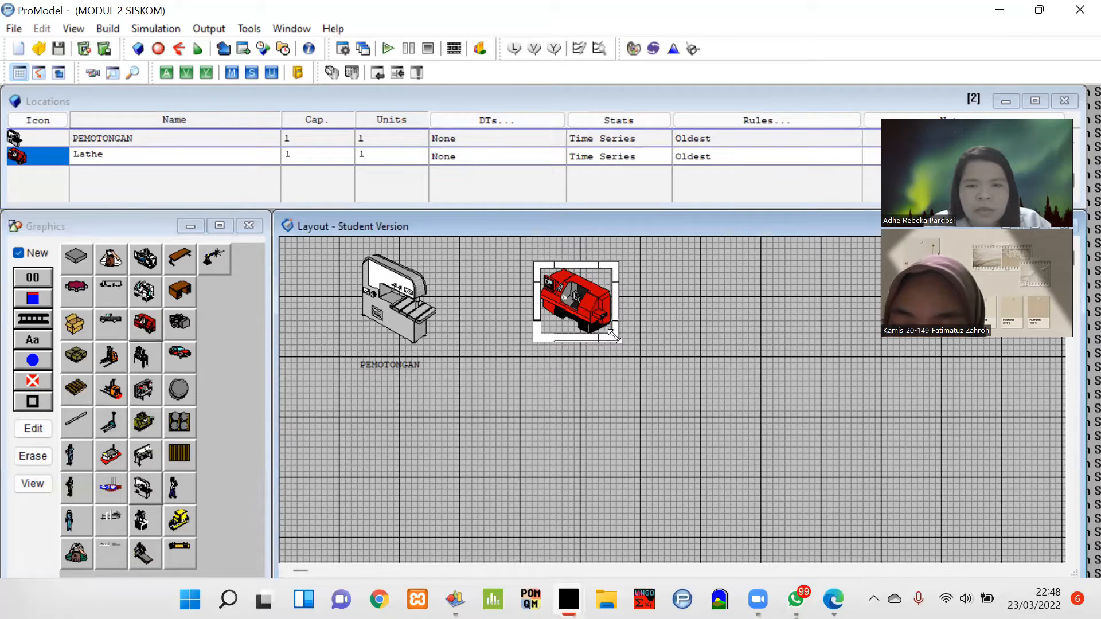
Step: Add a name label directly below the lathe graphic and rename the location as PENJAHITAN
{"action": "left_click", "coordinate": [18, 253]}
{"action": "left_click", "coordinate": [33, 339]}
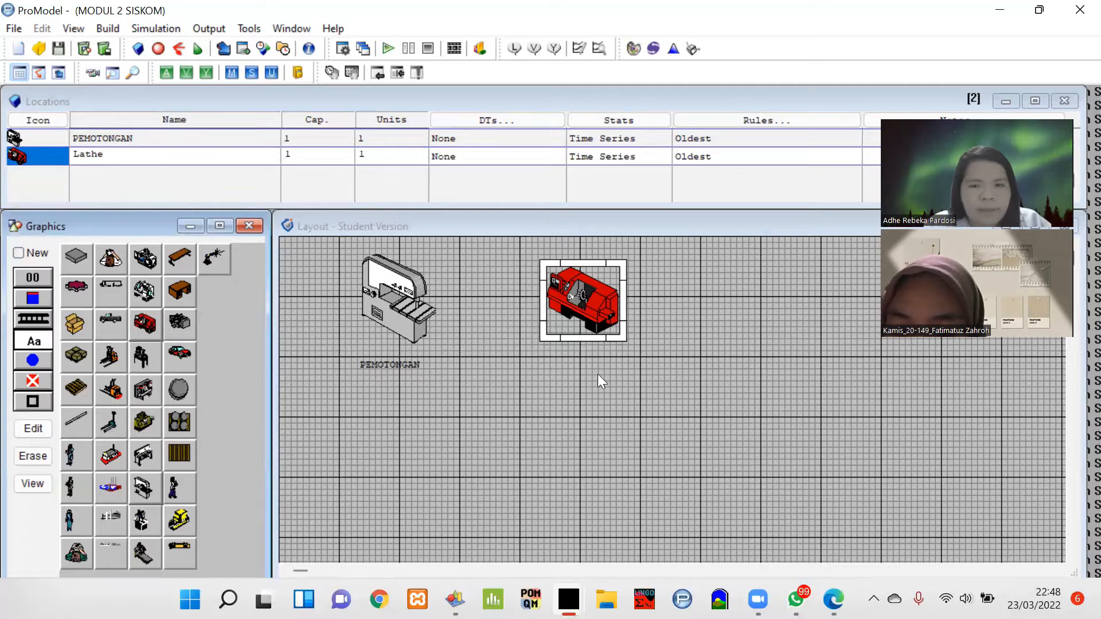
{"action": "left_click", "coordinate": [572, 352]}
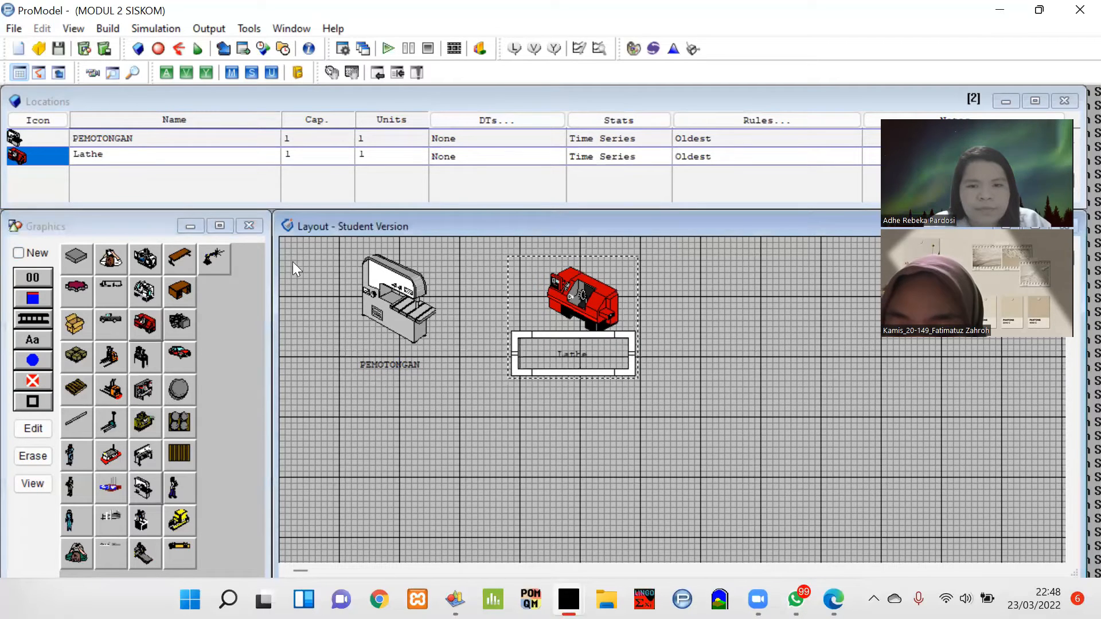
{"action": "left_click", "coordinate": [154, 157]}
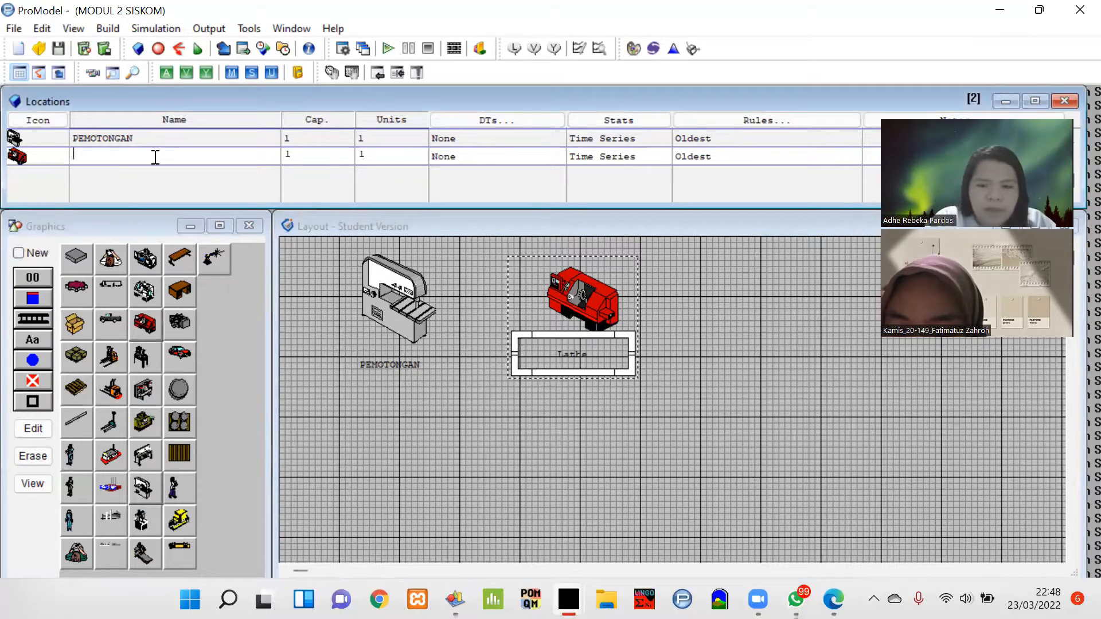
{"action": "type", "text": "PENJAHITAN"}
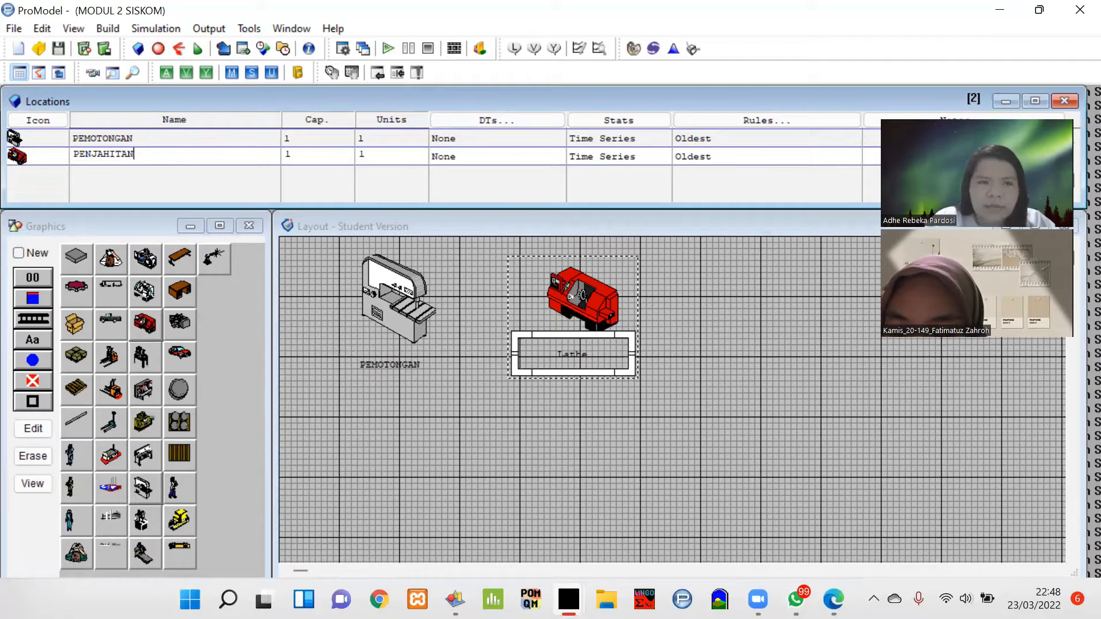
{"action": "key", "text": "Return"}
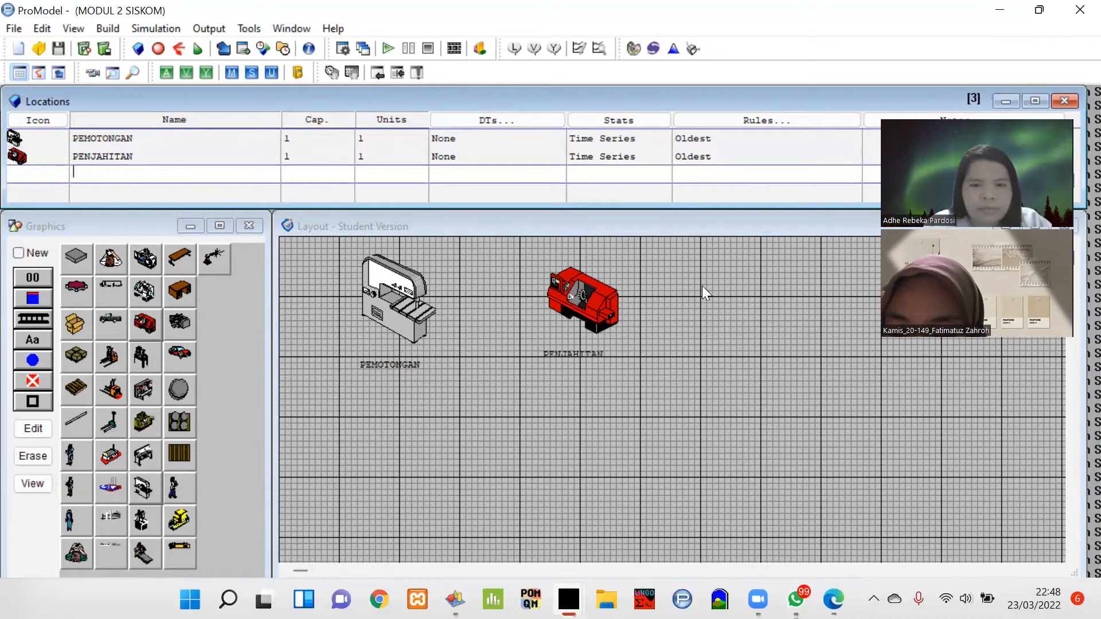
Step: Place a new AGV location to the right of the PENJAHITAN machine and enlarge its graphic
{"action": "left_click", "coordinate": [19, 253]}
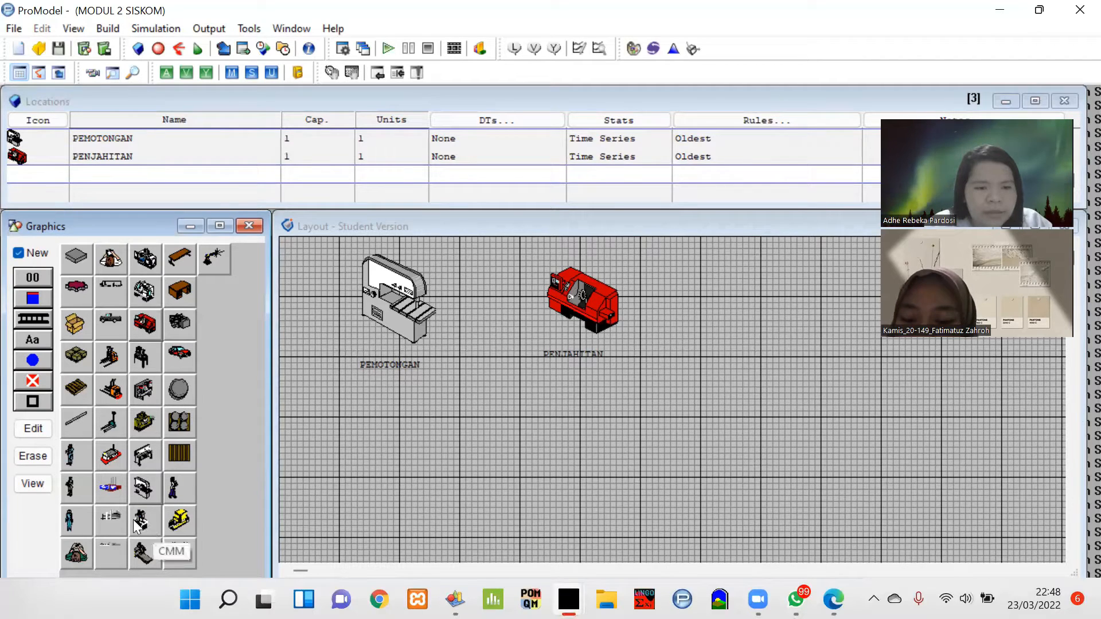
{"action": "left_click", "coordinate": [104, 458]}
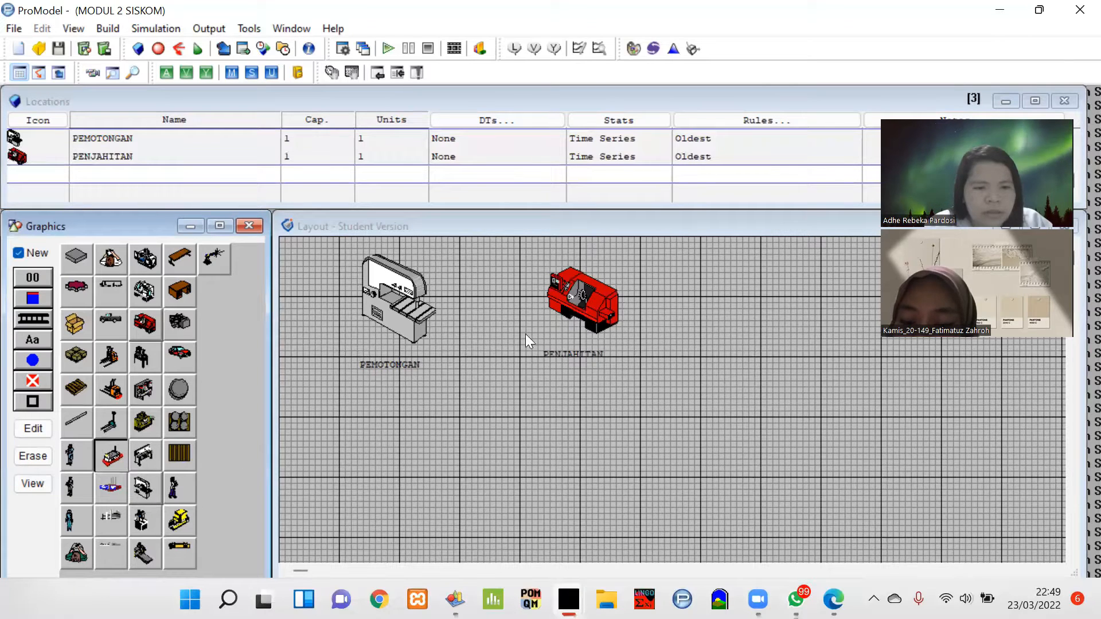
{"action": "left_click", "coordinate": [730, 306]}
{"action": "left_click_drag", "start_coordinate": [745, 310], "coordinate": [780, 325]}
Step: Add a name label directly below the AGV graphic and rename the location as PENGELEMAN
{"action": "left_click", "coordinate": [19, 253]}
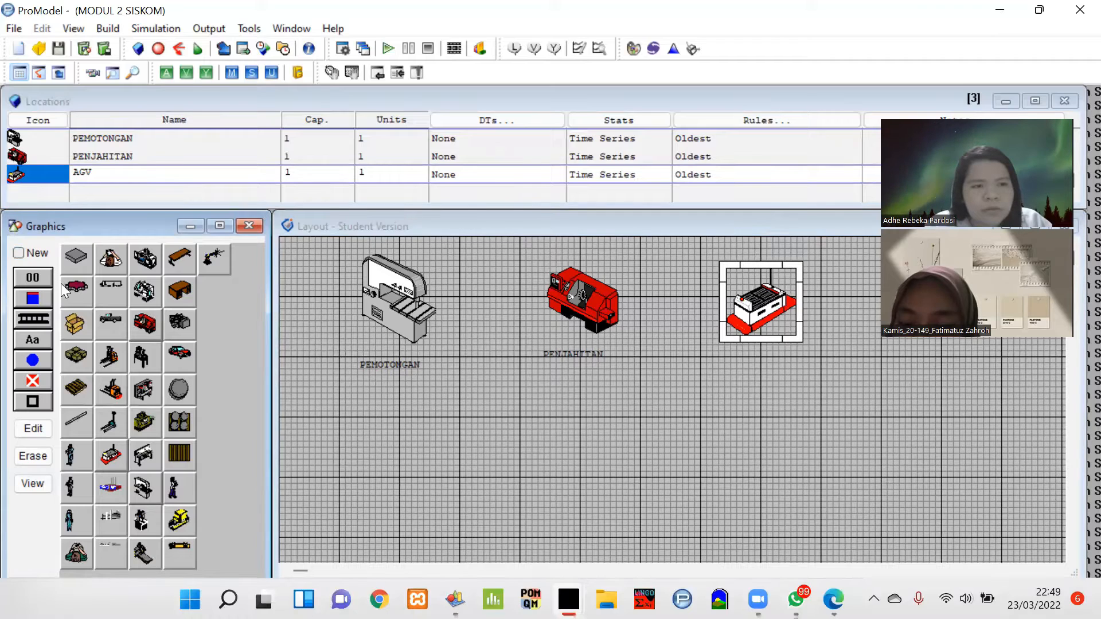
{"action": "left_click", "coordinate": [762, 348]}
{"action": "left_click", "coordinate": [104, 169]}
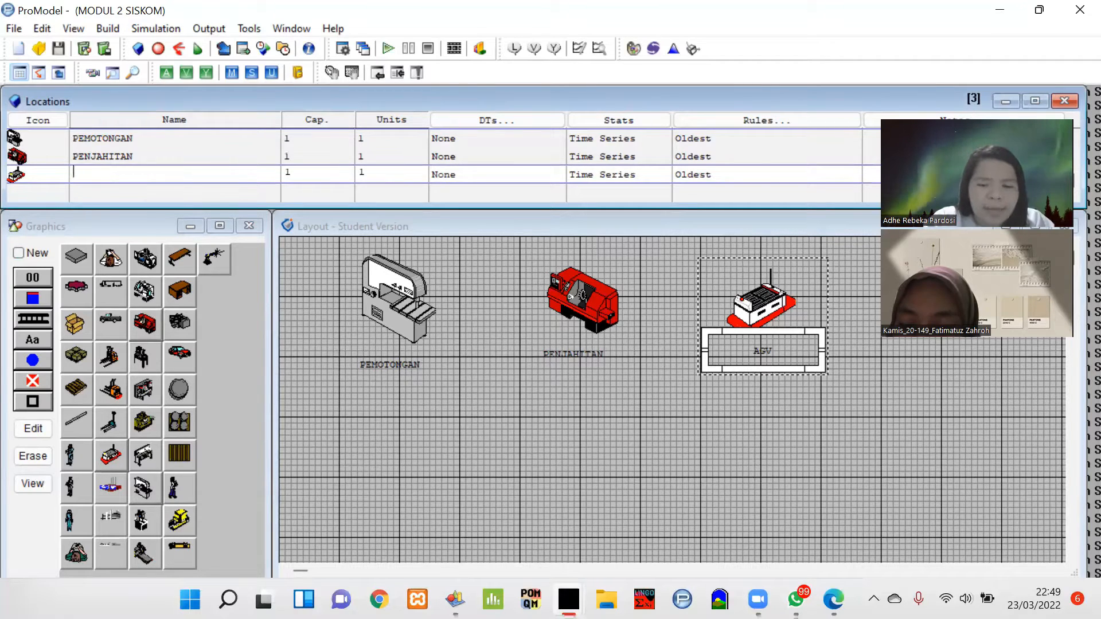
{"action": "type", "text": "PENHELEMAN"}
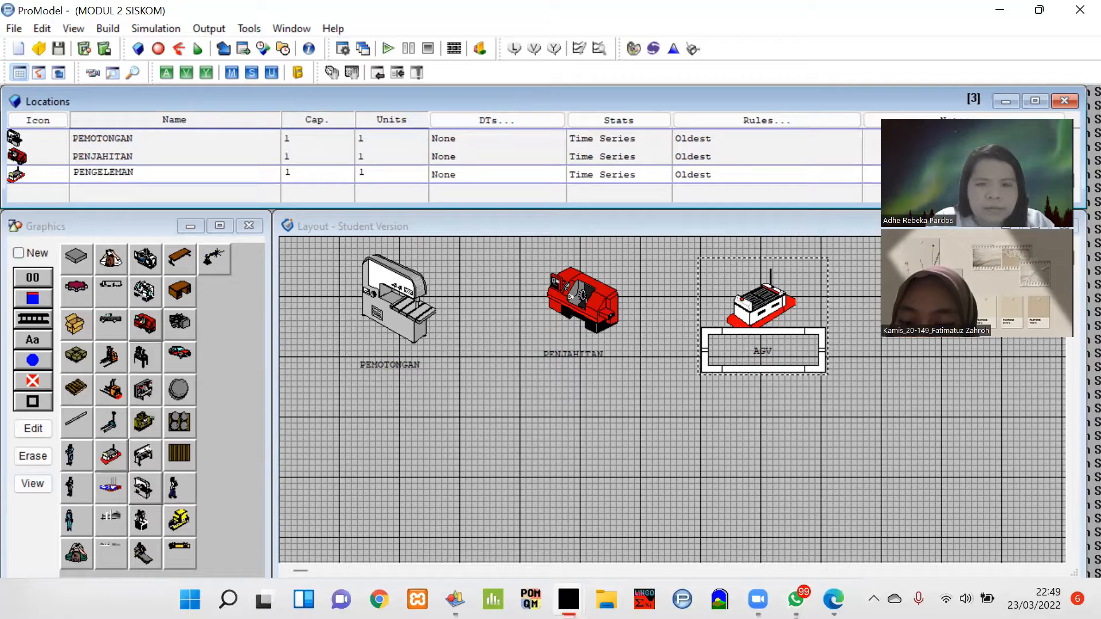
{"action": "key", "text": "Return"}
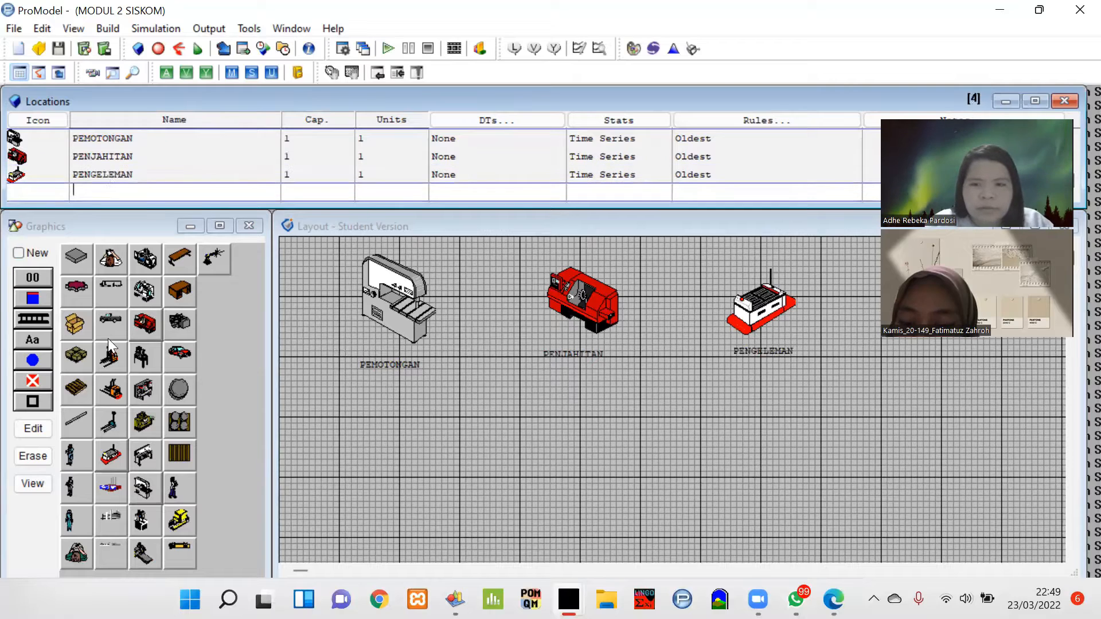
Step: Place a new inspector location below PENGELEMAN in the layout and enlarge its graphic to about the size of the machines
{"action": "left_click", "coordinate": [18, 253]}
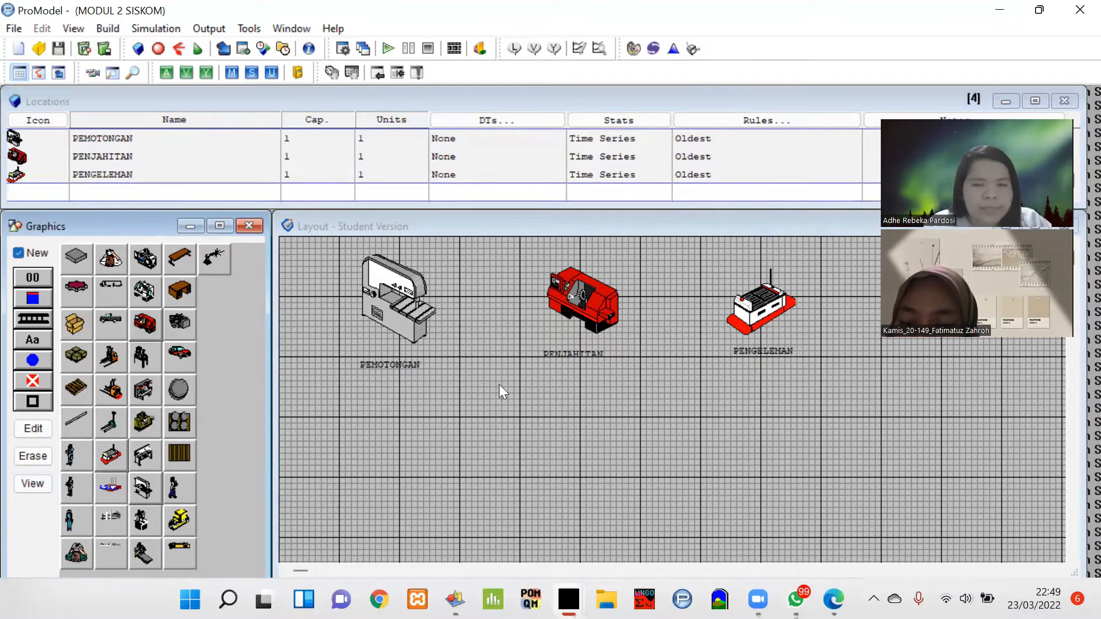
{"action": "left_click", "coordinate": [111, 259]}
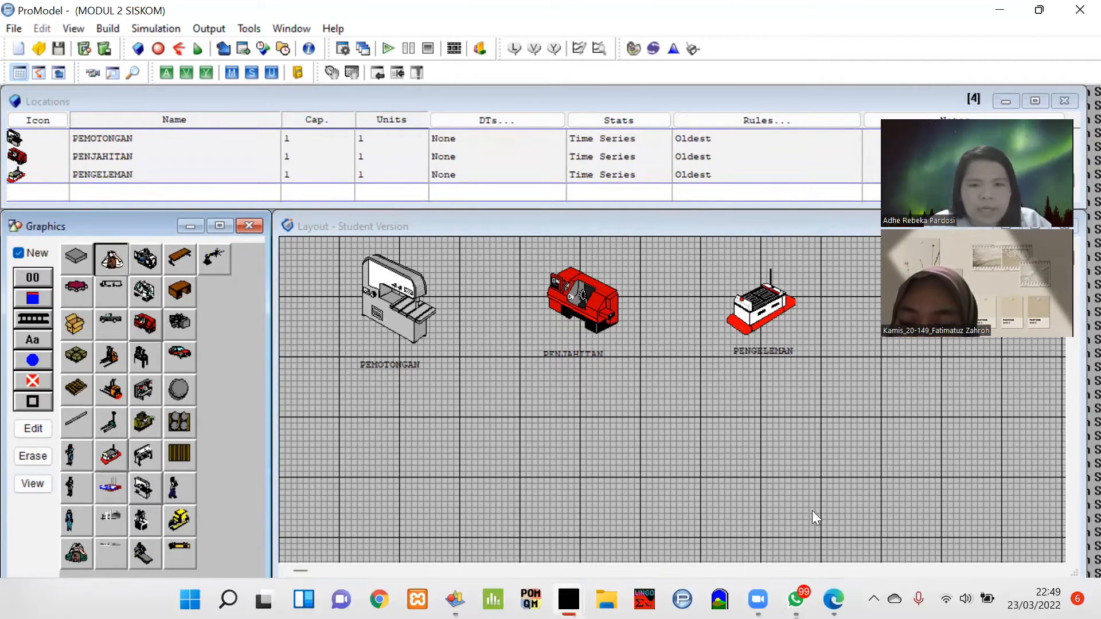
{"action": "left_click", "coordinate": [774, 485]}
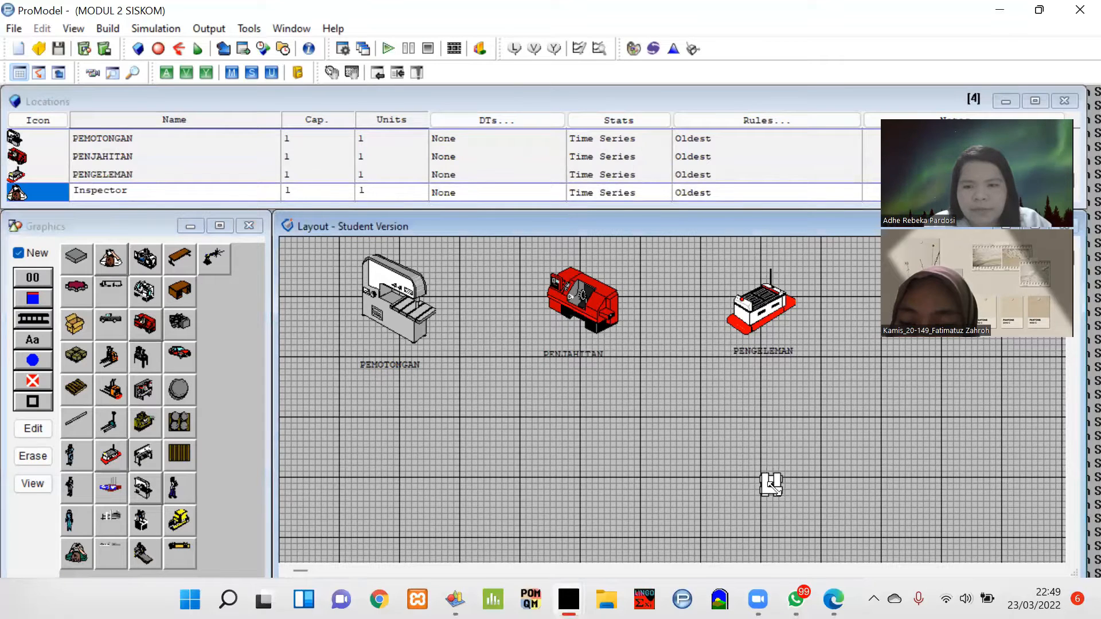
{"action": "left_click_drag", "start_coordinate": [775, 487], "coordinate": [830, 535]}
{"action": "left_click_drag", "start_coordinate": [787, 505], "coordinate": [755, 444]}
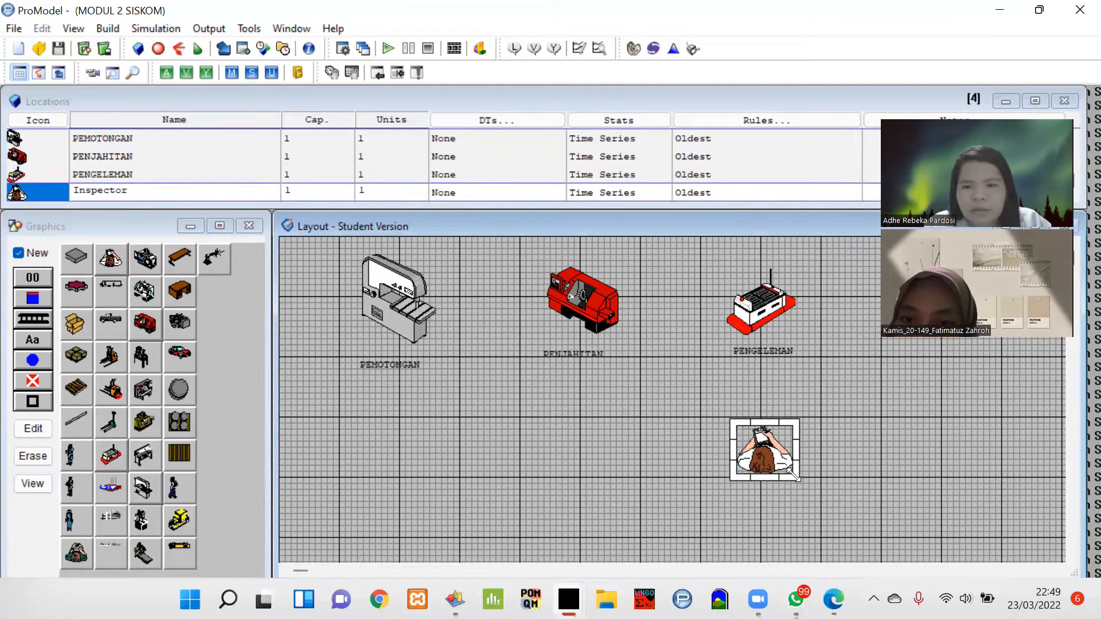
{"action": "mouse_move", "coordinate": [794, 474]}
{"action": "left_mouse_down"}
{"action": "mouse_move", "coordinate": [845, 518]}
{"action": "mouse_move", "coordinate": [790, 463]}
{"action": "left_mouse_up"}
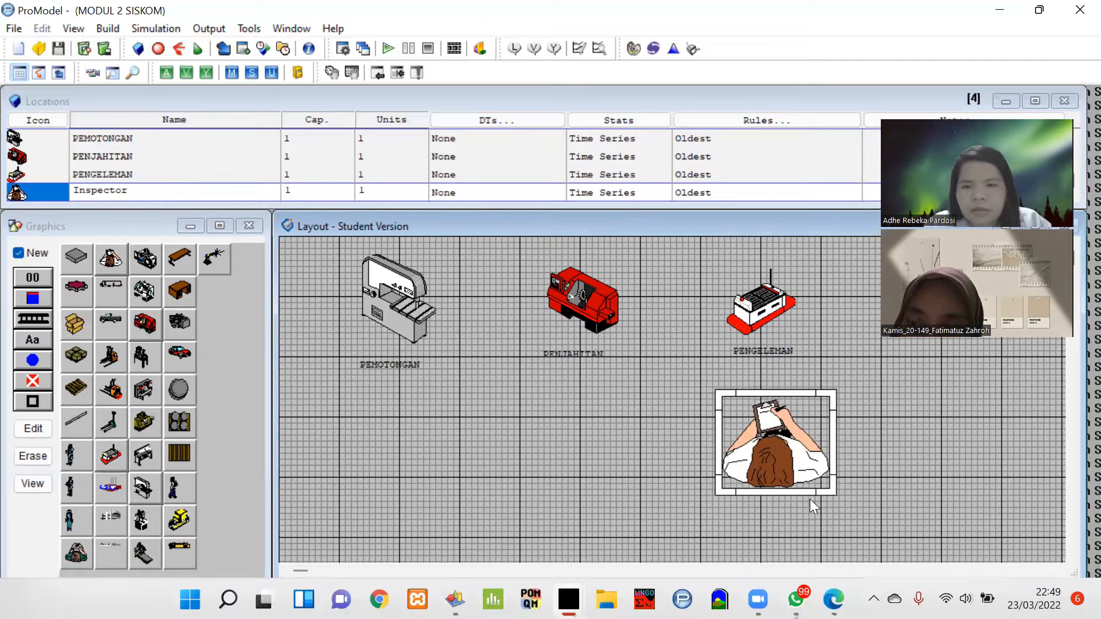
{"action": "left_click_drag", "start_coordinate": [834, 493], "coordinate": [804, 468]}
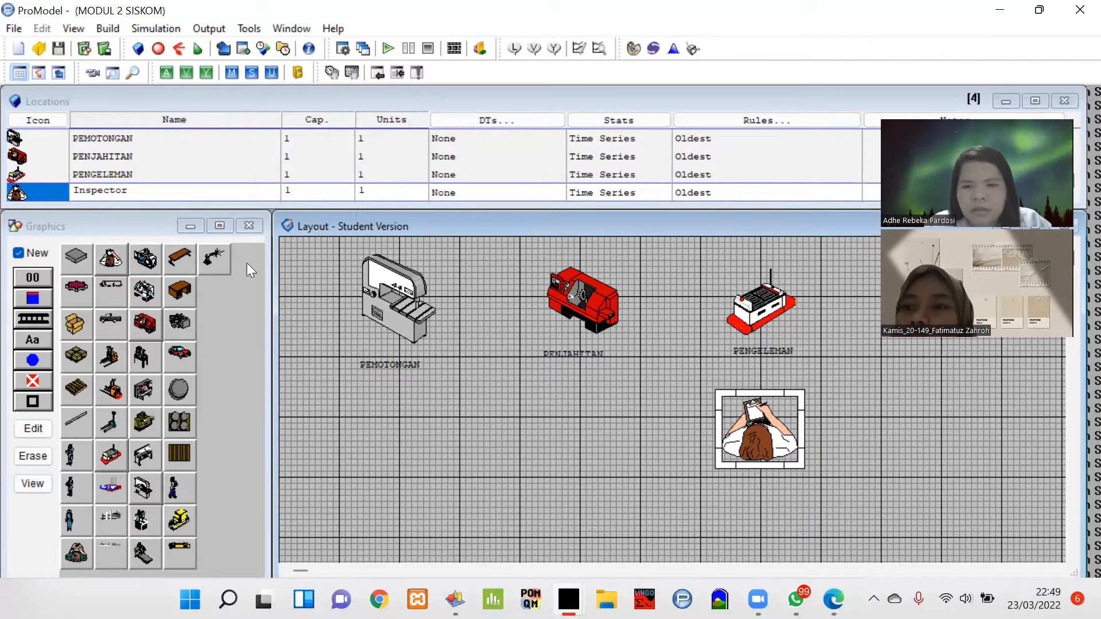
Step: Add a name label to the existing inspector location, directly below its graphic
{"action": "left_click", "coordinate": [16, 254]}
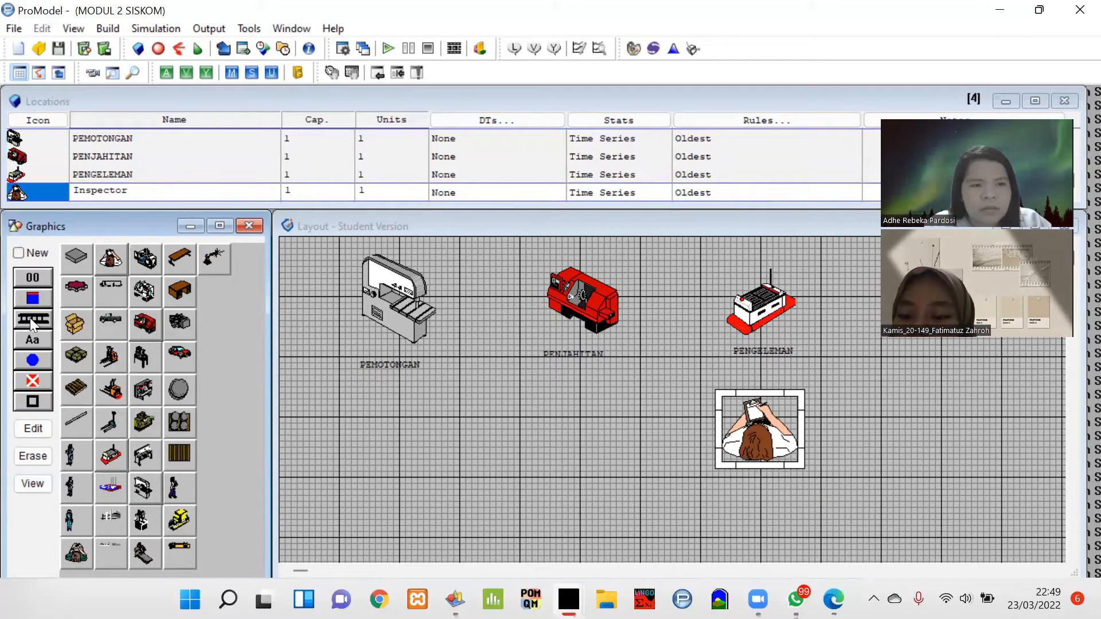
{"action": "left_click", "coordinate": [32, 337]}
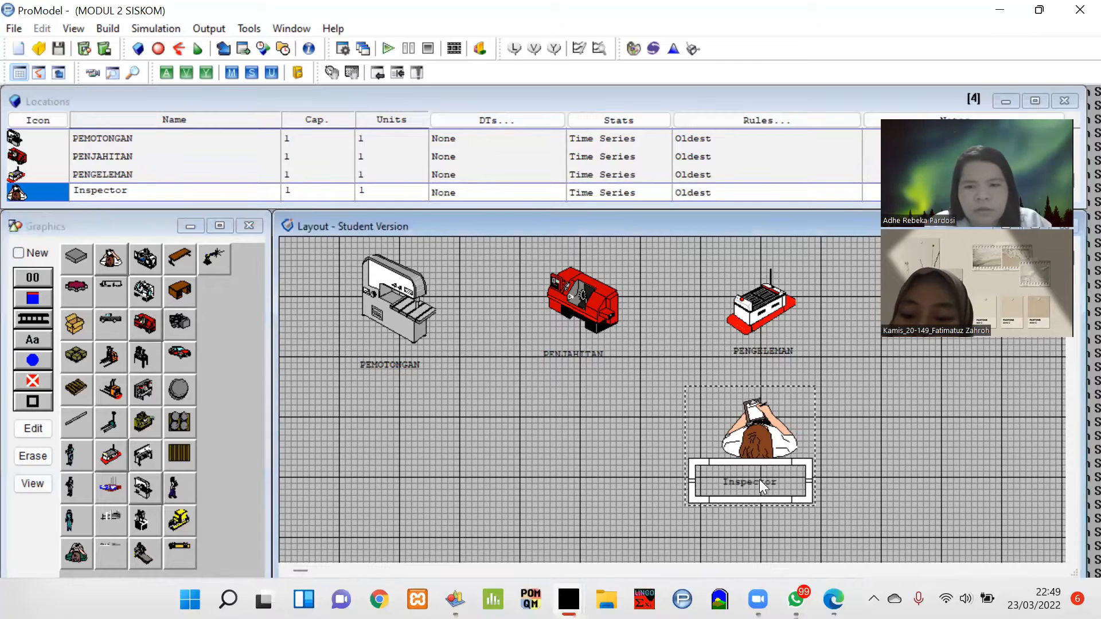
{"action": "left_click", "coordinate": [754, 480]}
Step: Rename the inspector location as INSPEKSI
{"action": "left_click", "coordinate": [174, 187]}
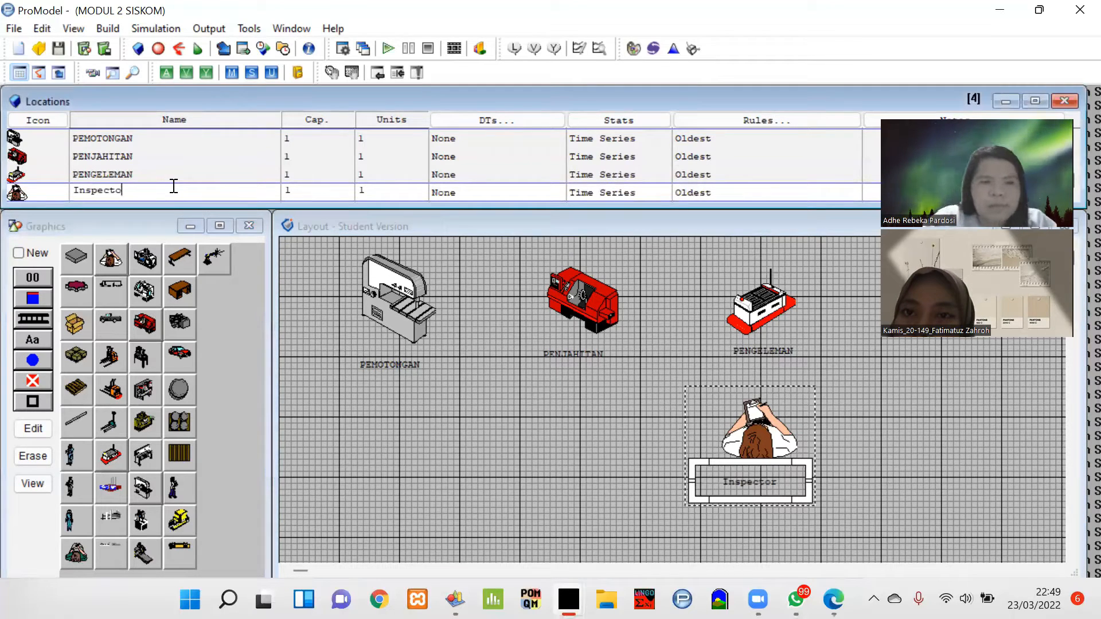
{"action": "key", "text": "BackSpace"}
{"action": "type", "text": "SP"}
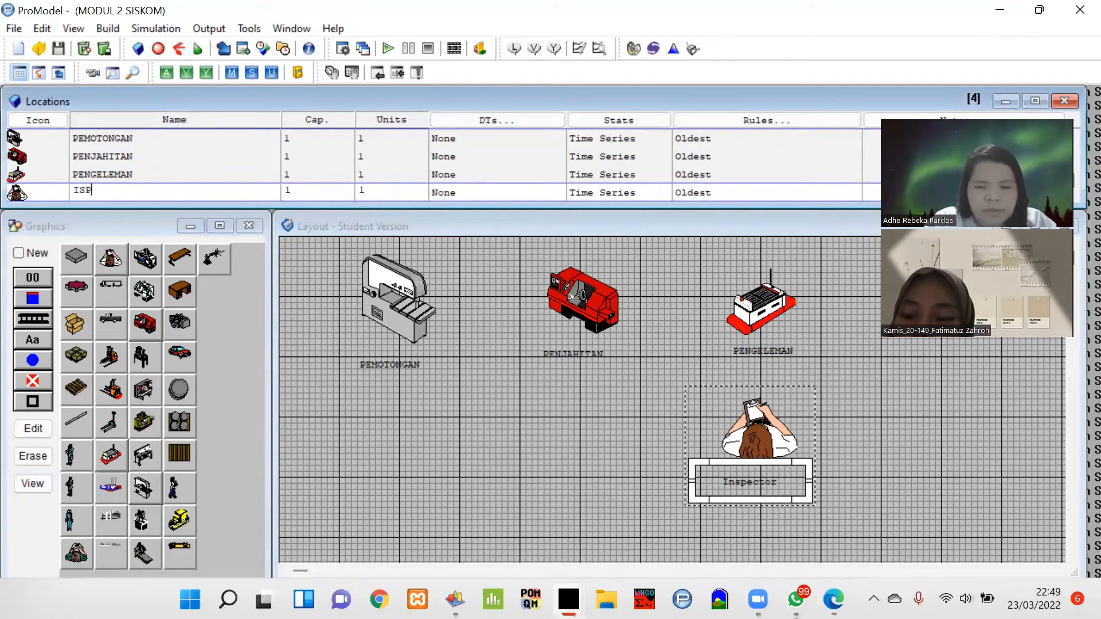
{"action": "type", "text": "KES"}
{"action": "key", "text": "BackSpace"}
{"action": "key", "text": "BackSpace"}
{"action": "key", "text": "BackSpace"}
{"action": "key", "text": "BackSpace"}
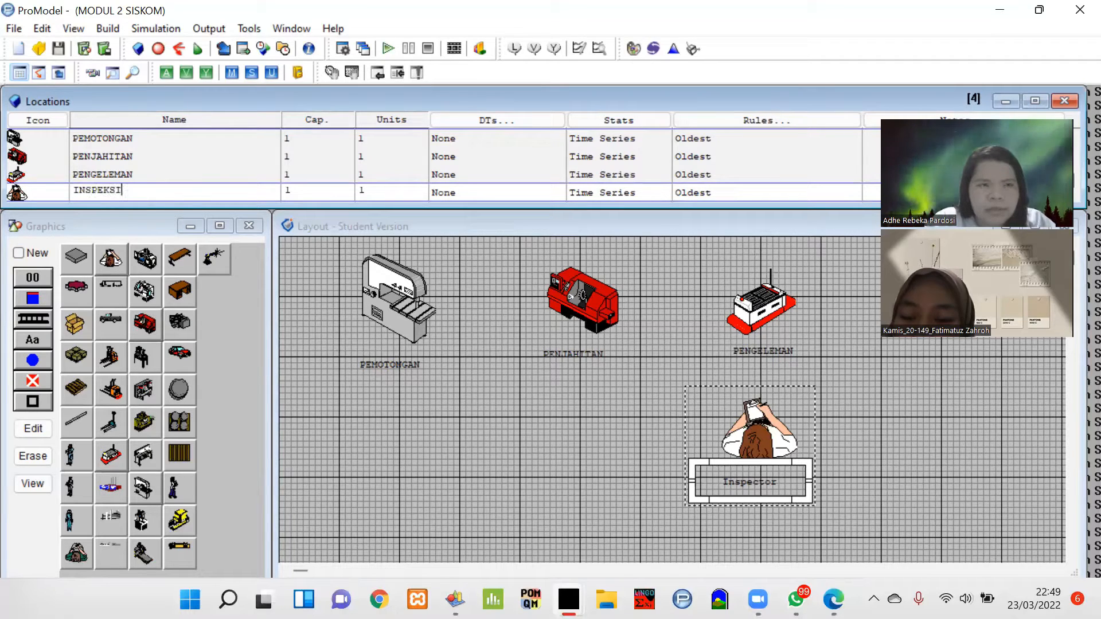
{"action": "left_click", "coordinate": [419, 445]}
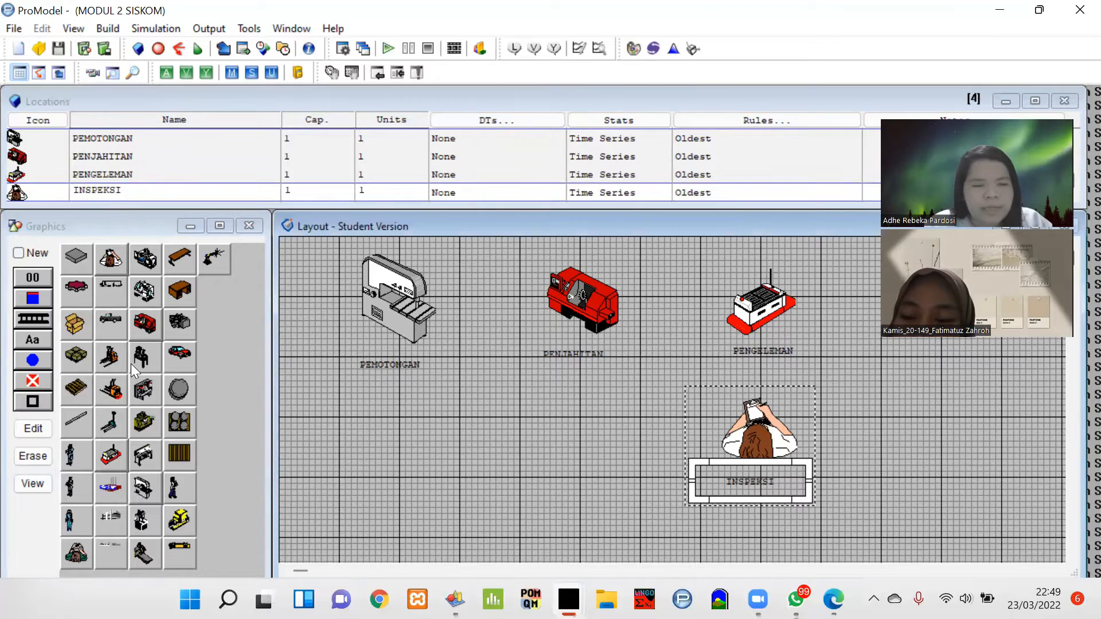
Step: Place a new bridge mill location to the left of INSPEKSI, below the PENJAHITAN machine
{"action": "left_click", "coordinate": [19, 253]}
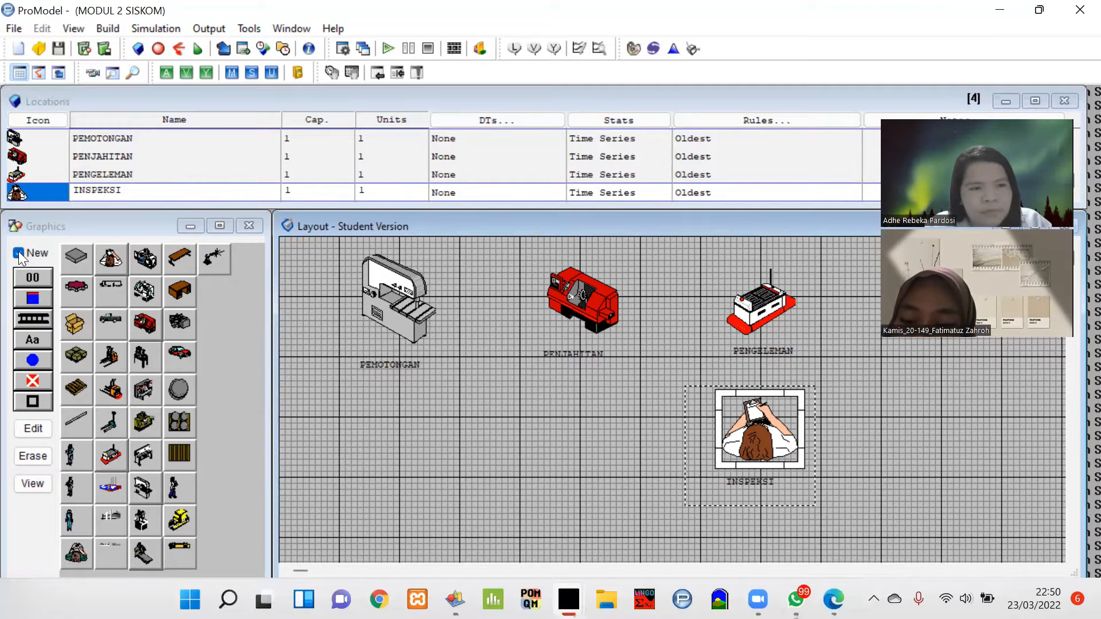
{"action": "left_click", "coordinate": [18, 254]}
{"action": "left_click", "coordinate": [18, 252]}
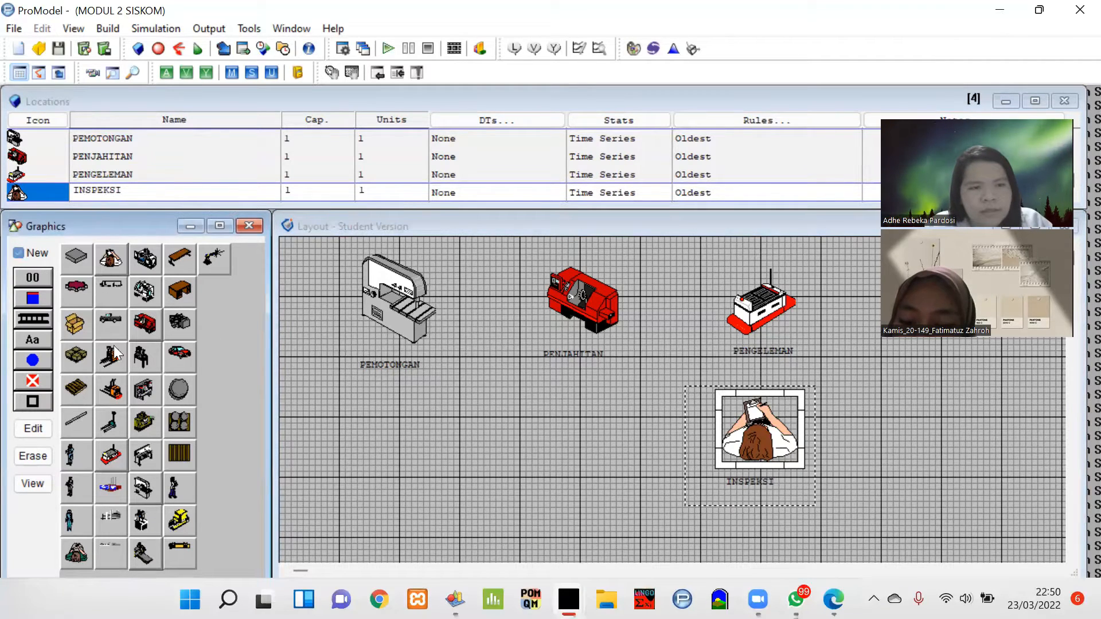
{"action": "left_click", "coordinate": [145, 555]}
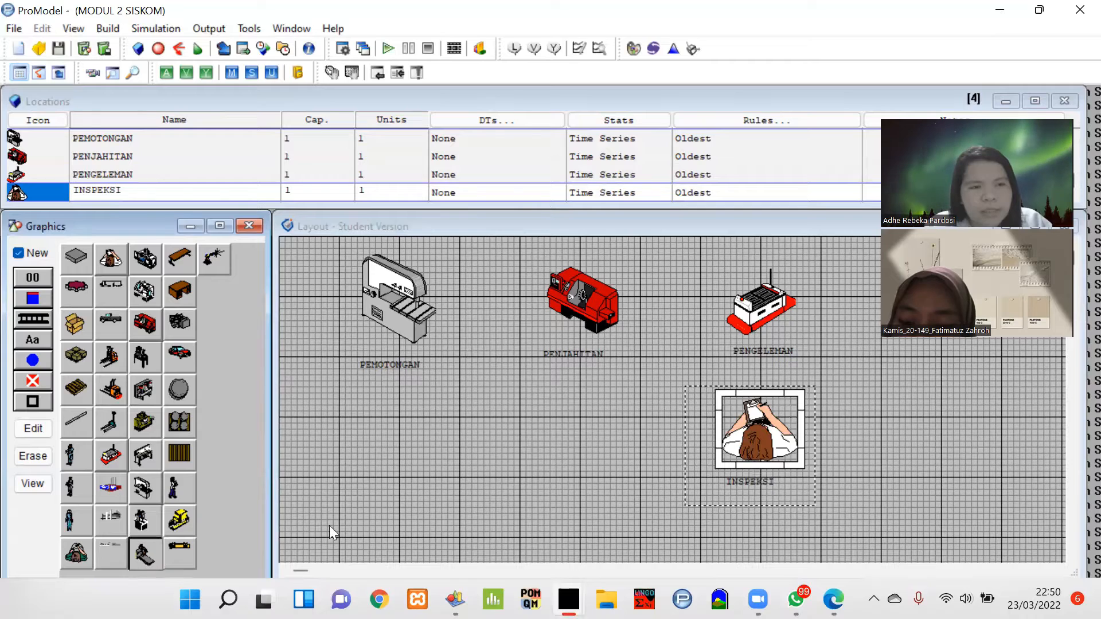
{"action": "left_click", "coordinate": [550, 445]}
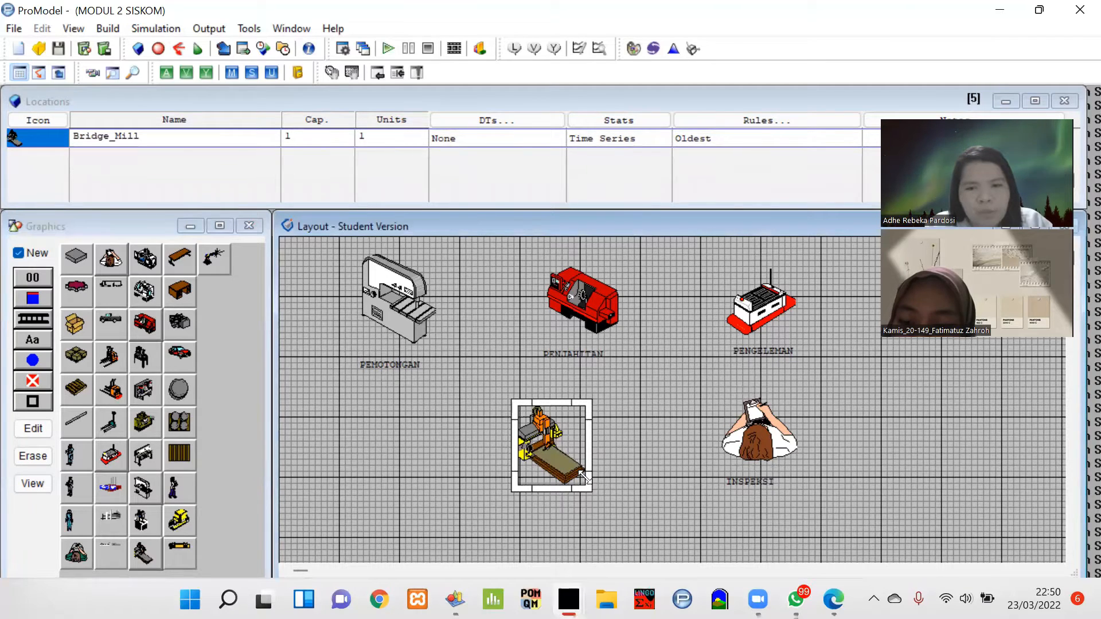
Step: Enlarge the bridge mill graphic to about the size of the other machines and add a name label directly below it
{"action": "left_click_drag", "start_coordinate": [584, 476], "coordinate": [613, 484]}
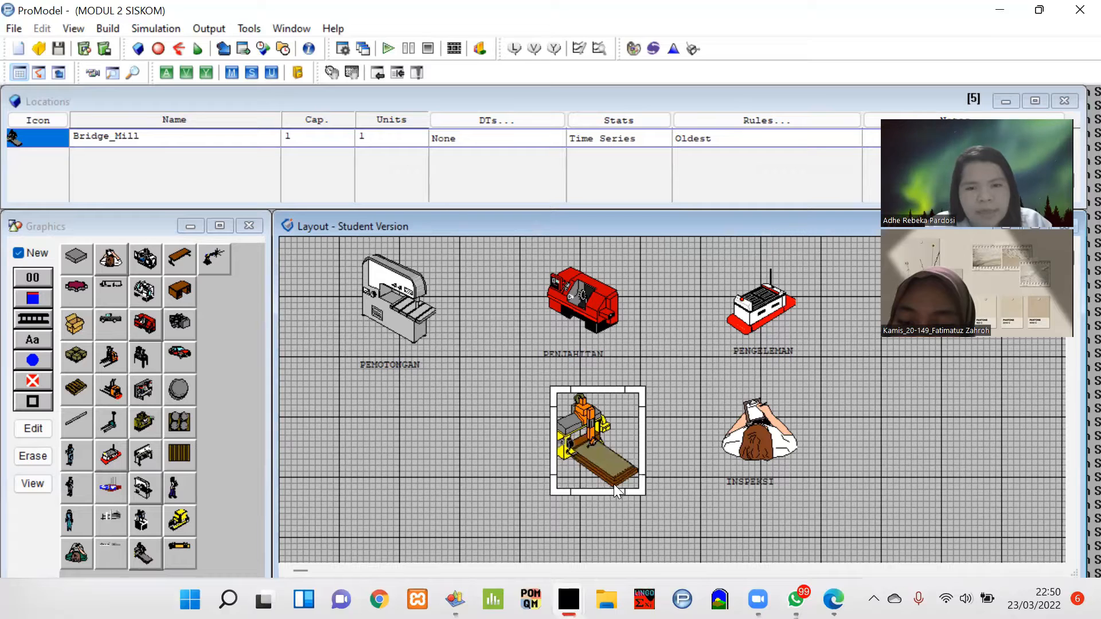
{"action": "left_click", "coordinate": [23, 253]}
{"action": "left_click", "coordinate": [28, 343]}
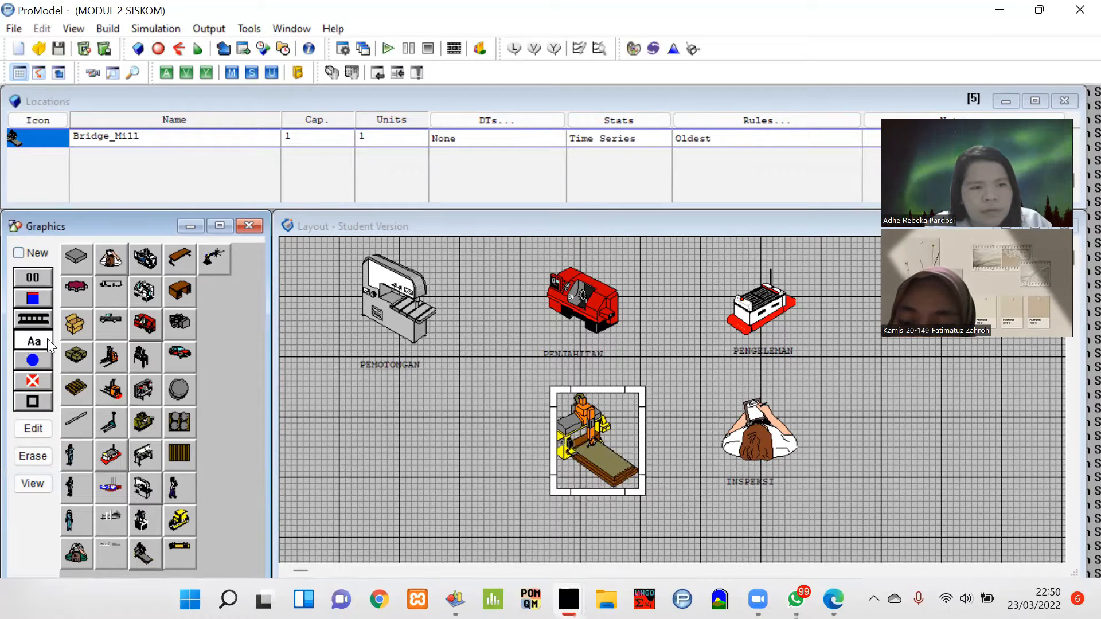
{"action": "left_click", "coordinate": [602, 504]}
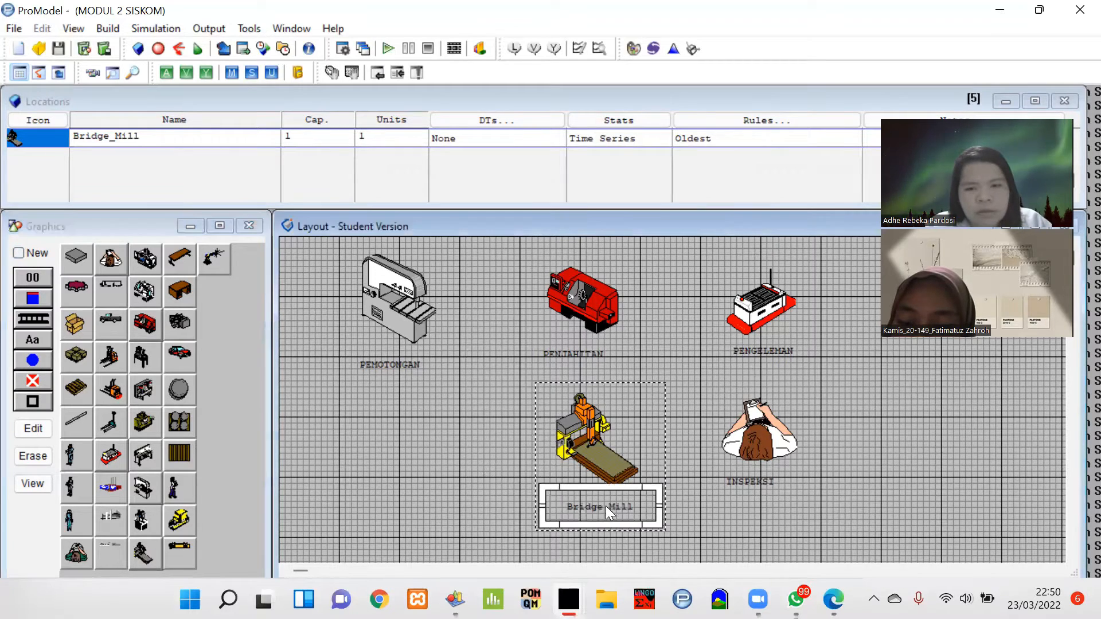
Step: Rename the bridge mill location as PERAKITAN
{"action": "left_click", "coordinate": [177, 131]}
{"action": "key", "text": "BackSpace"}
{"action": "key", "text": "BackSpace"}
{"action": "key", "text": "BackSpace"}
{"action": "key", "text": "BackSpace"}
{"action": "key", "text": "BackSpace"}
{"action": "key", "text": "BackSpace"}
{"action": "key", "text": "BackSpace"}
{"action": "key", "text": "BackSpace"}
{"action": "key", "text": "BackSpace"}
{"action": "key", "text": "BackSpace"}
{"action": "key", "text": "BackSpace"}
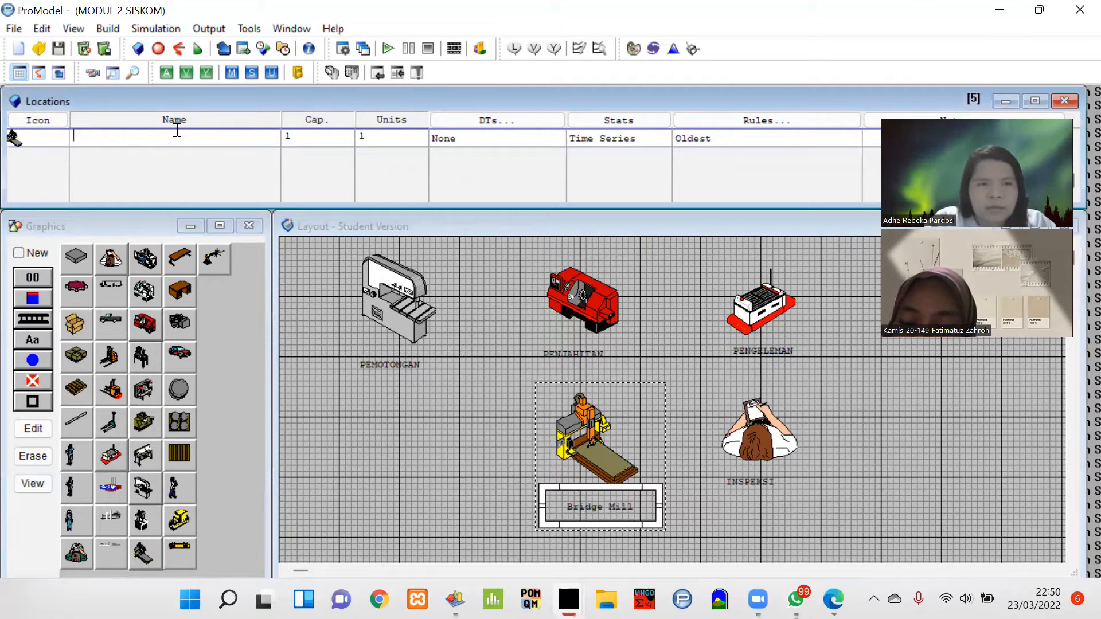
{"action": "type", "text": "PERAKITAN"}
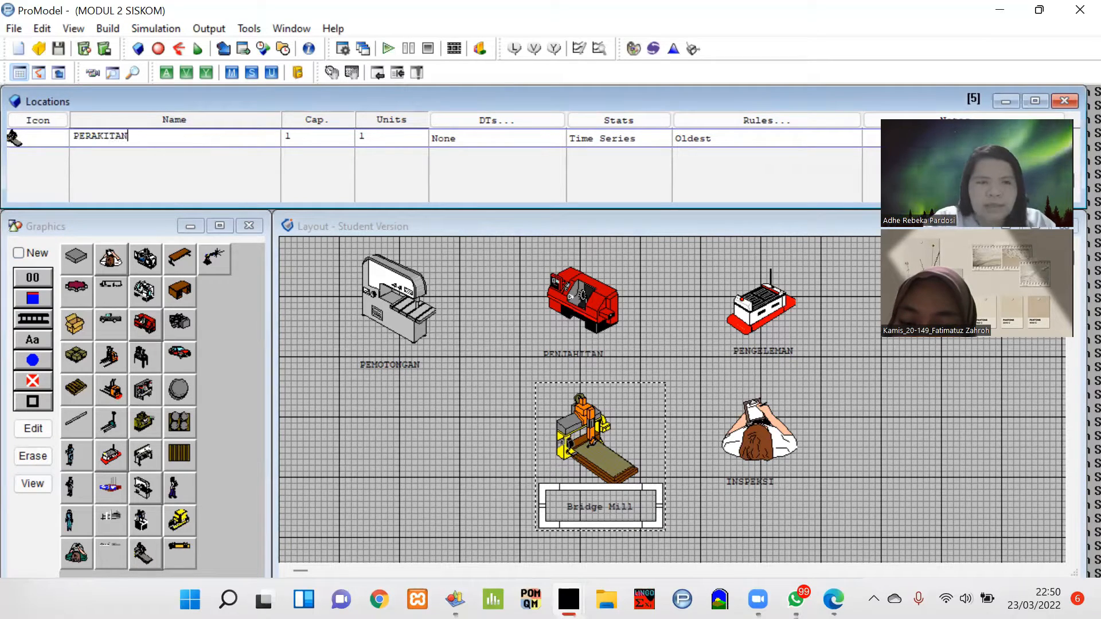
{"action": "left_click", "coordinate": [628, 435]}
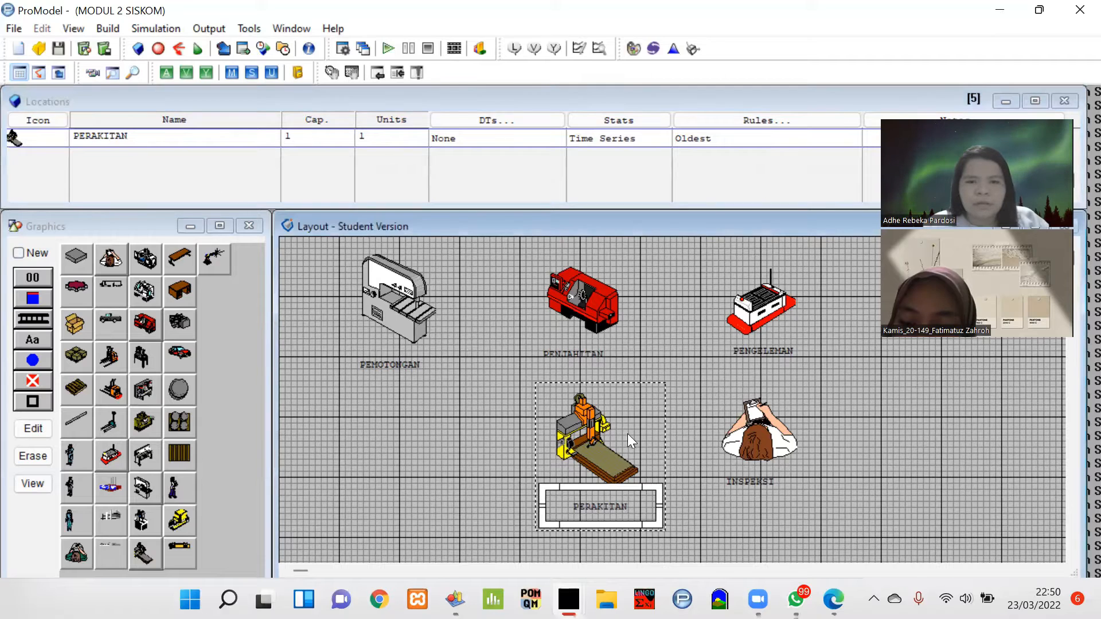
Step: Open the entity definitions and add a new entity using the graphic of a pallet loaded with boxes
{"action": "left_click", "coordinate": [111, 28]}
{"action": "left_click", "coordinate": [134, 64]}
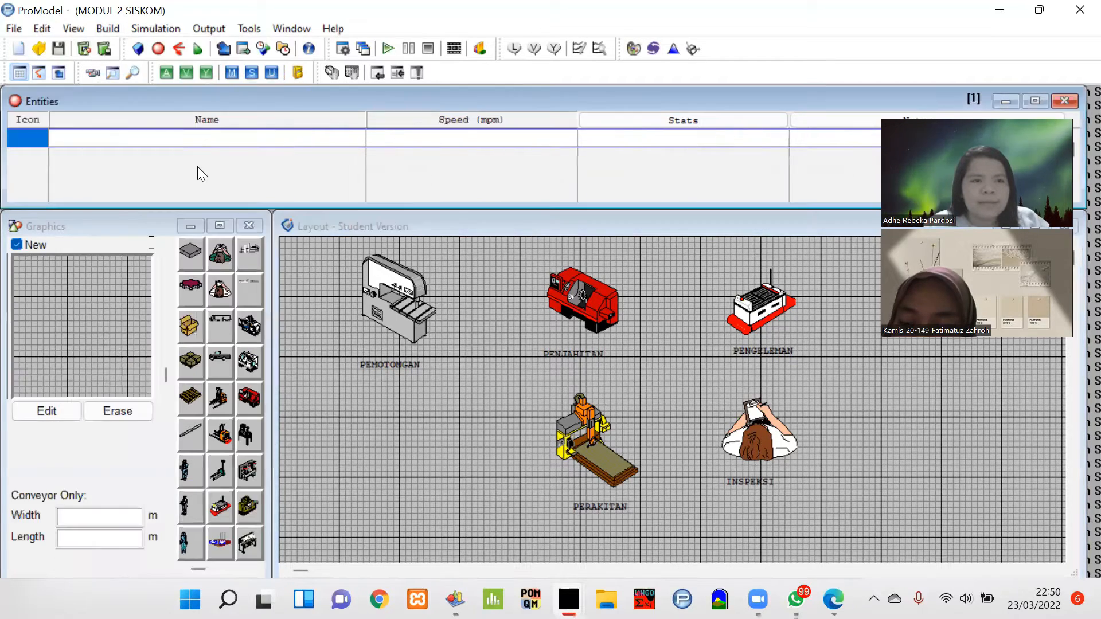
{"action": "left_click", "coordinate": [122, 141]}
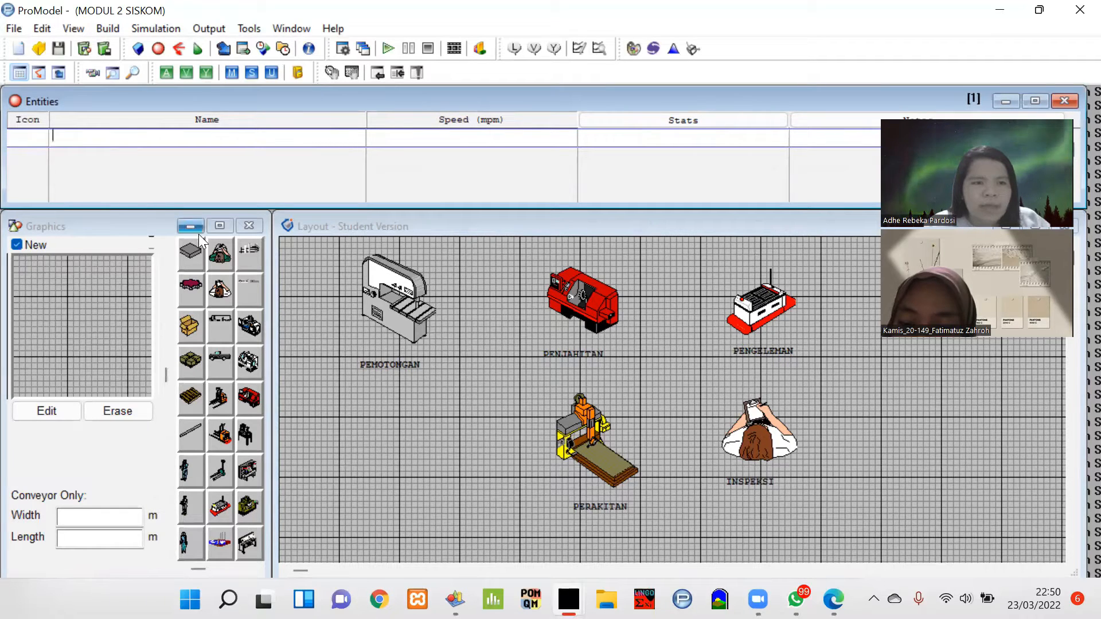
{"action": "left_click", "coordinate": [188, 358]}
Step: Rename the new pallet entity as SEPATU
{"action": "key", "text": "BackSpace"}
{"action": "key", "text": "BackSpace"}
{"action": "key", "text": "BackSpace"}
{"action": "key", "text": "BackSpace"}
{"action": "key", "text": "BackSpace"}
{"action": "key", "text": "BackSpace"}
{"action": "key", "text": "BackSpace"}
{"action": "key", "text": "BackSpace"}
{"action": "key", "text": "BackSpace"}
{"action": "key", "text": "BackSpace"}
{"action": "key", "text": "BackSpace"}
{"action": "key", "text": "BackSpace"}
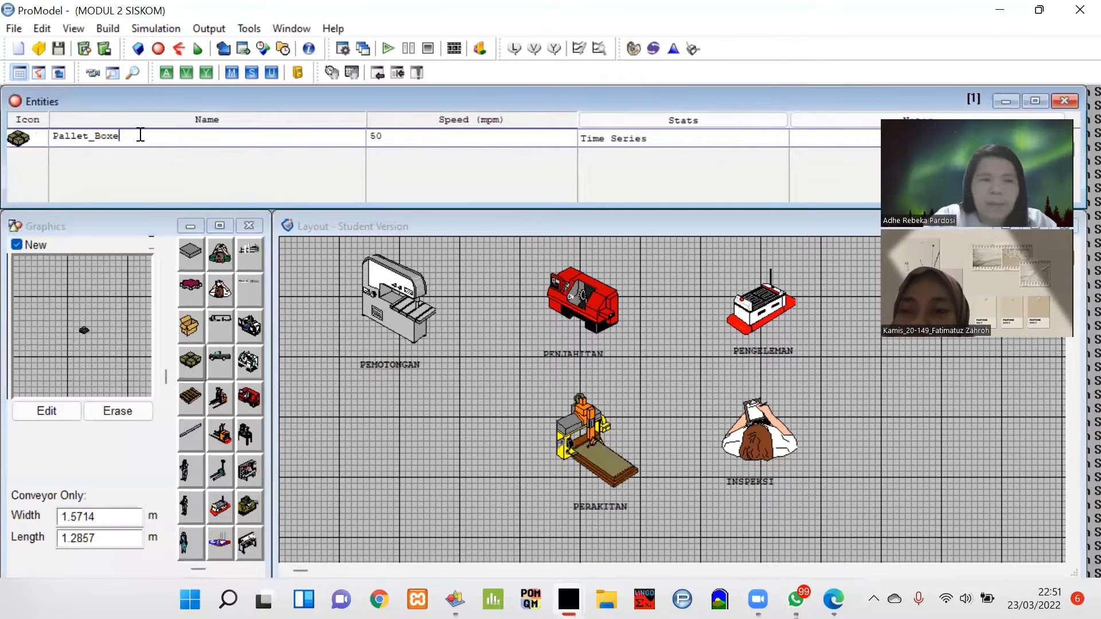
{"action": "type", "text": "SEPATU"}
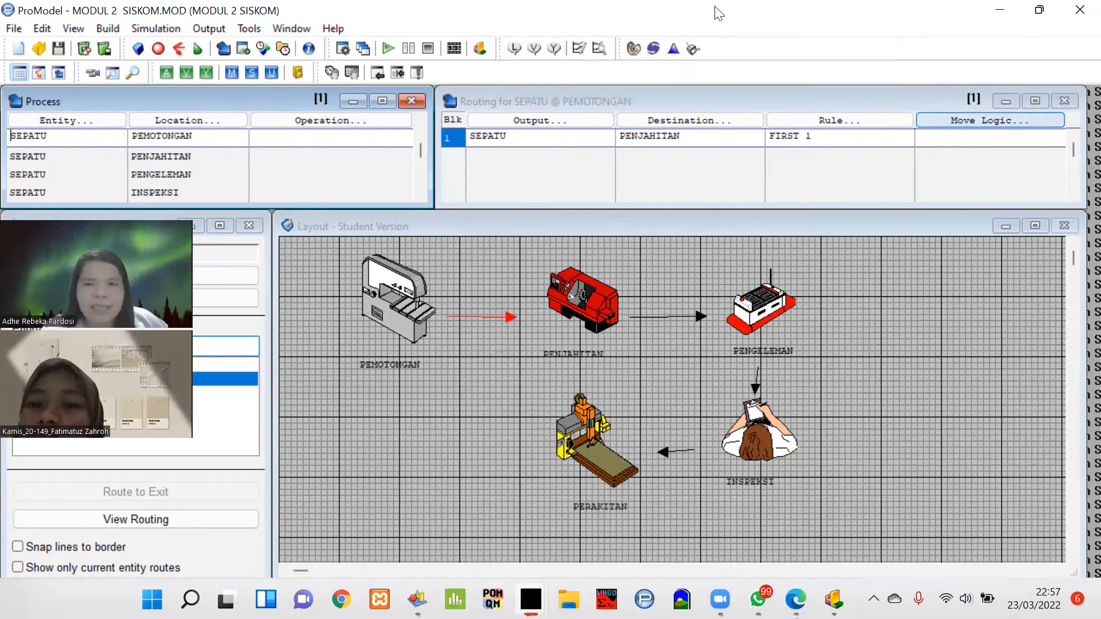
Step: Launch Stat::Fit and enter the data points 11, 12, 13, 11, 13, 11, 12, 13, 11 and 13 in the data table
{"action": "left_click", "coordinate": [673, 50]}
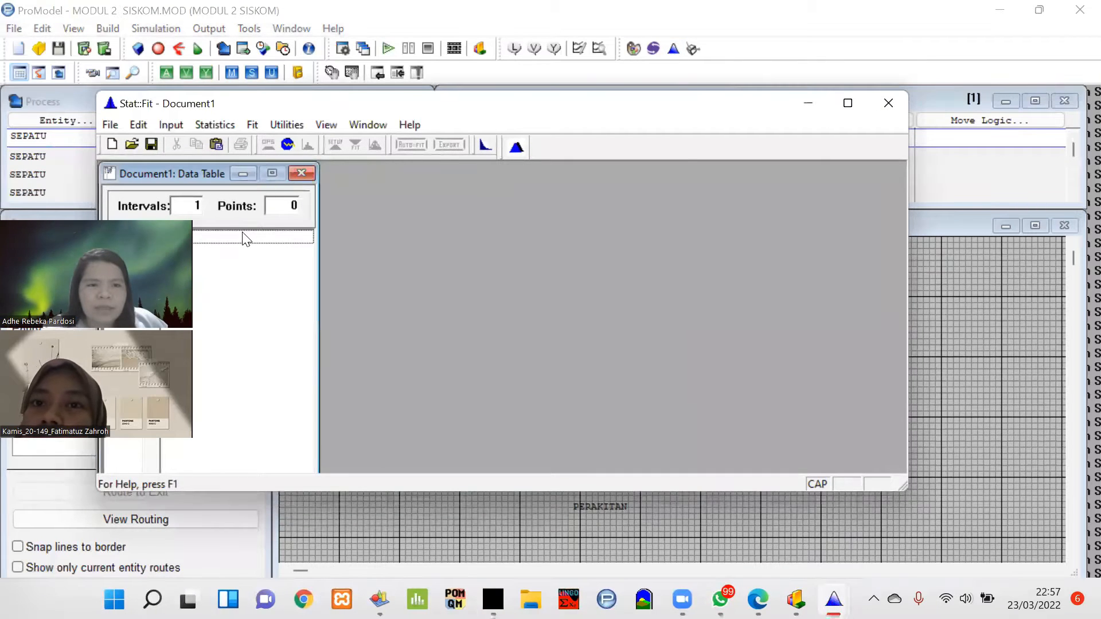
{"action": "left_click", "coordinate": [243, 237]}
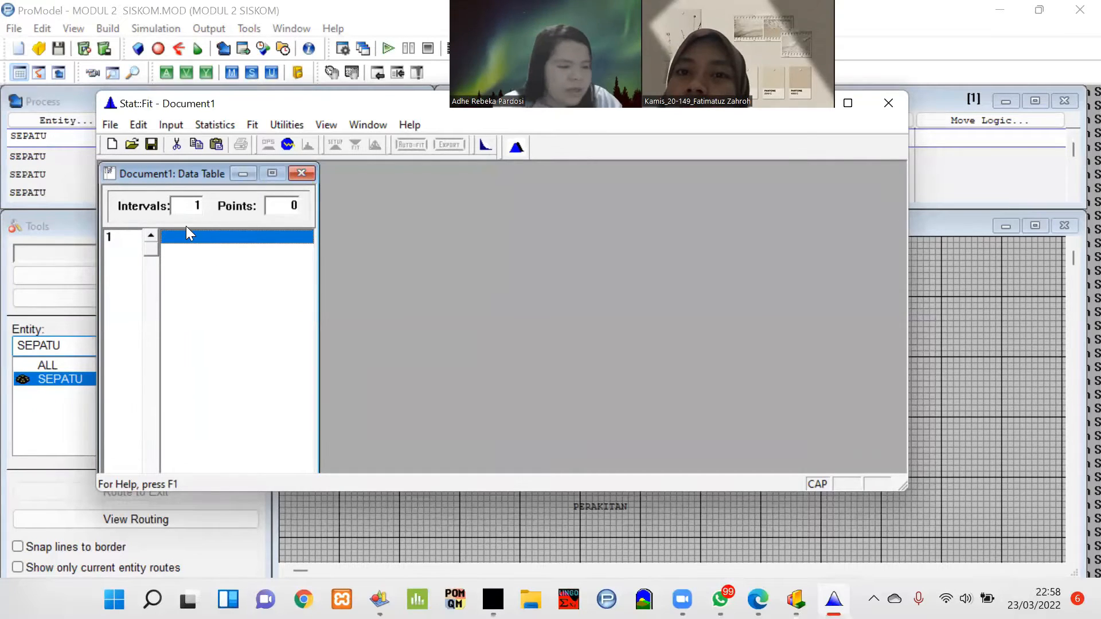
{"action": "type", "text": "11"}
{"action": "key", "text": "Return"}
{"action": "type", "text": "12"}
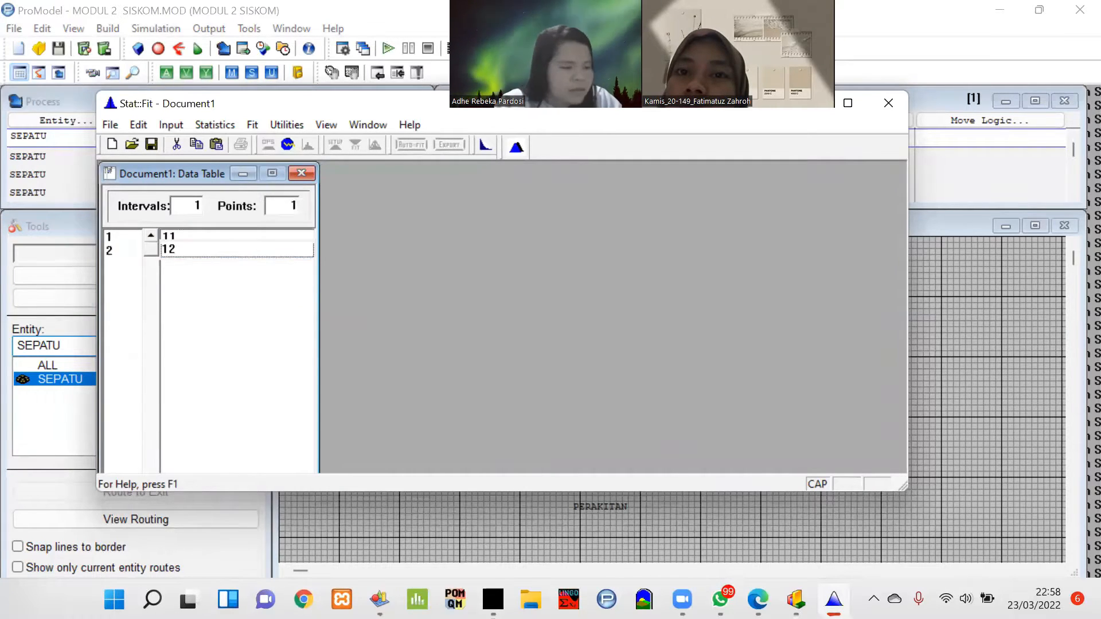
{"action": "key", "text": "Return"}
{"action": "type", "text": "13"}
{"action": "key", "text": "Return"}
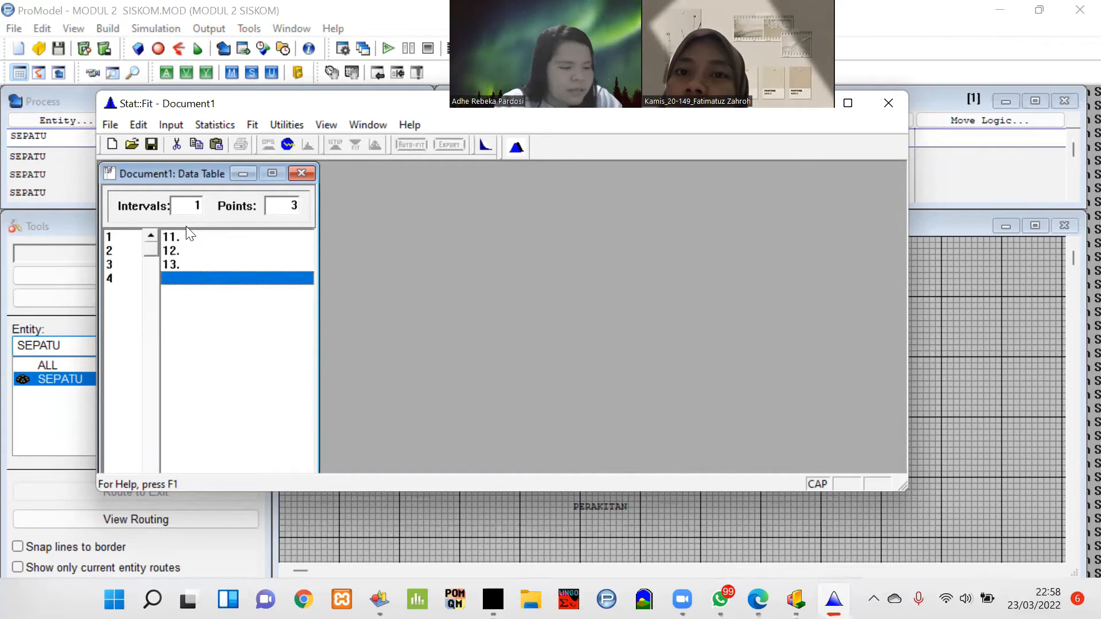
{"action": "type", "text": "11"}
{"action": "key", "text": "Return"}
{"action": "type", "text": "13"}
{"action": "key", "text": "Return"}
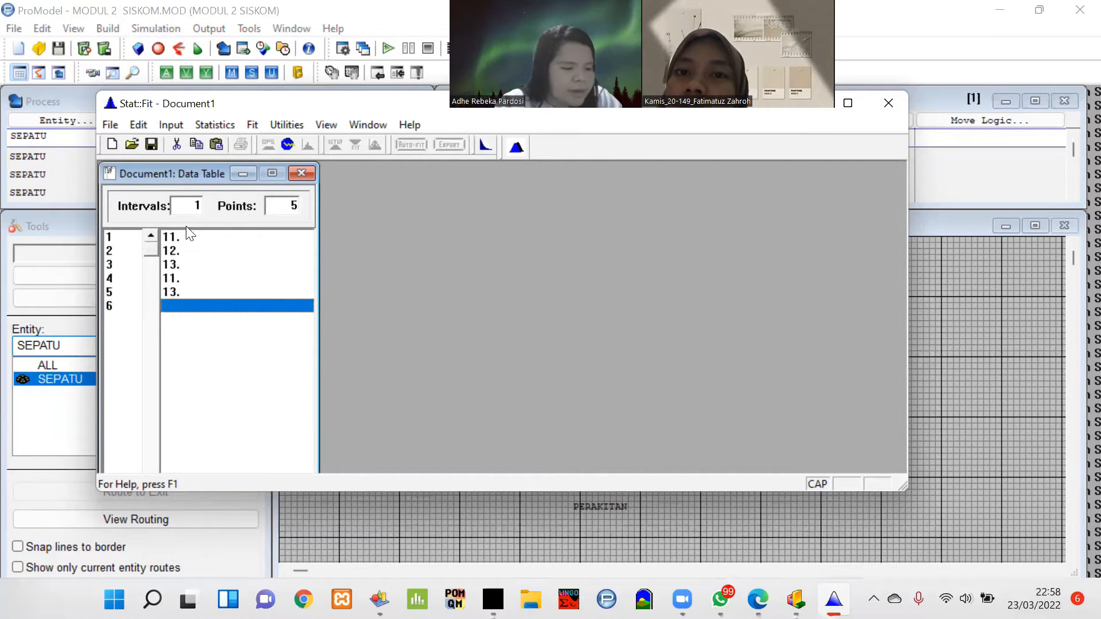
{"action": "type", "text": "11"}
{"action": "key", "text": "Return"}
{"action": "type", "text": "12"}
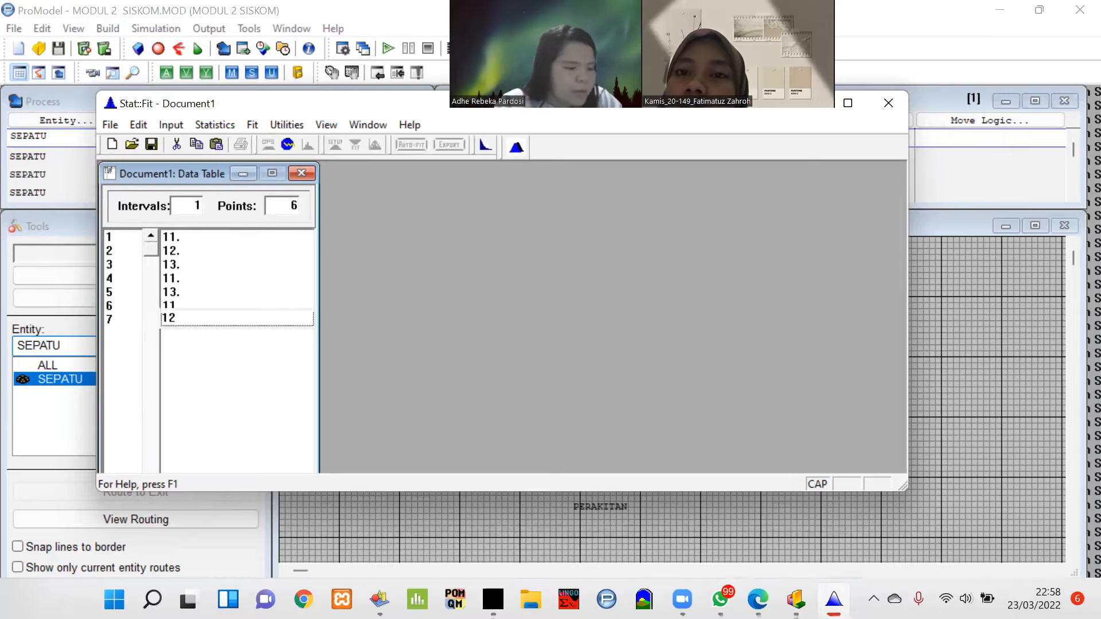
{"action": "key", "text": "Return"}
{"action": "type", "text": "13"}
{"action": "key", "text": "Return"}
{"action": "type", "text": "11"}
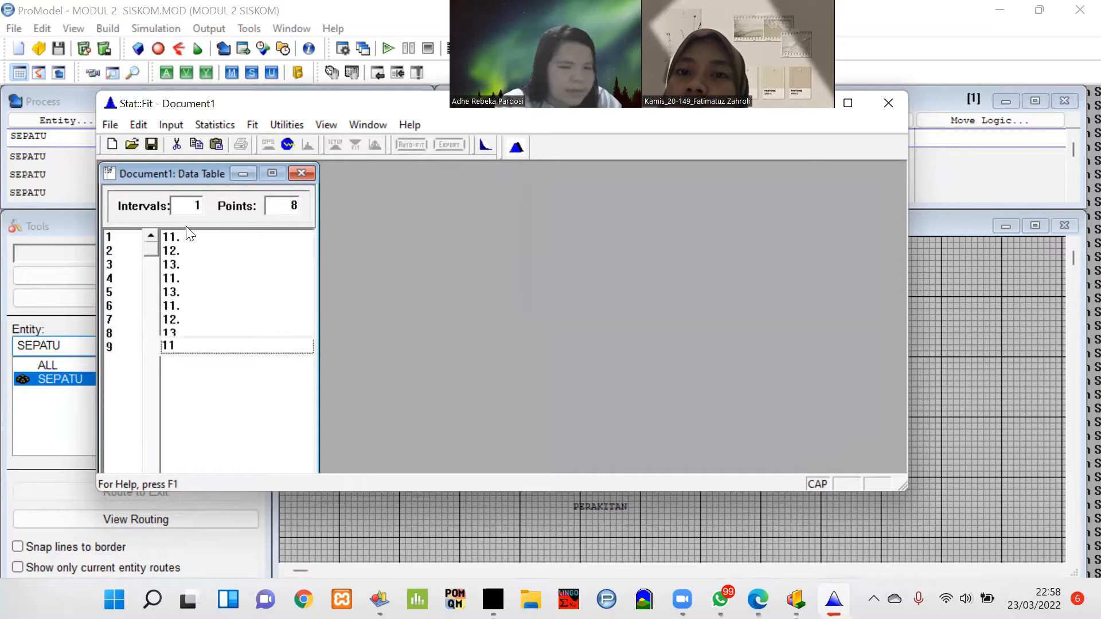
{"action": "key", "text": "Return"}
{"action": "type", "text": "13"}
{"action": "key", "text": "Return"}
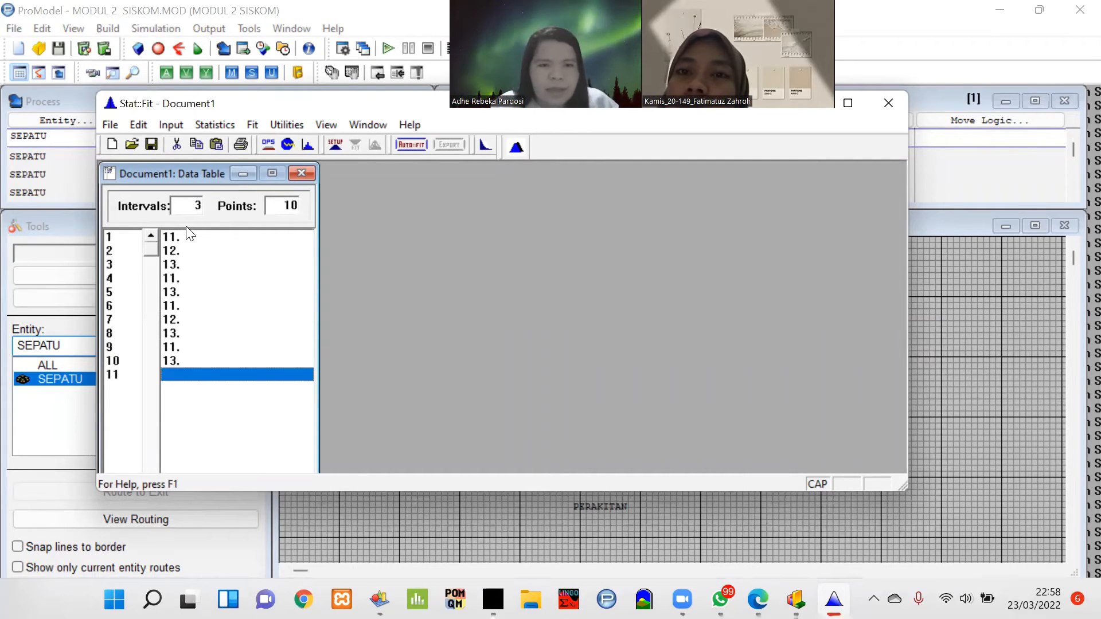
Step: Auto-fit discrete distributions to the entered data points
{"action": "left_click", "coordinate": [410, 144]}
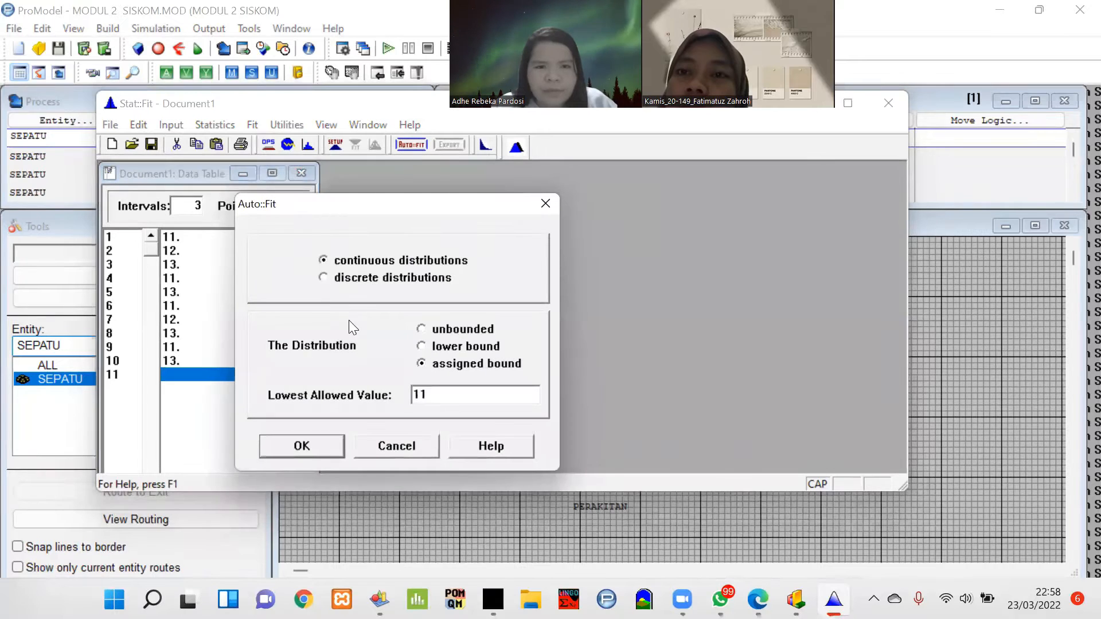
{"action": "left_click", "coordinate": [324, 279]}
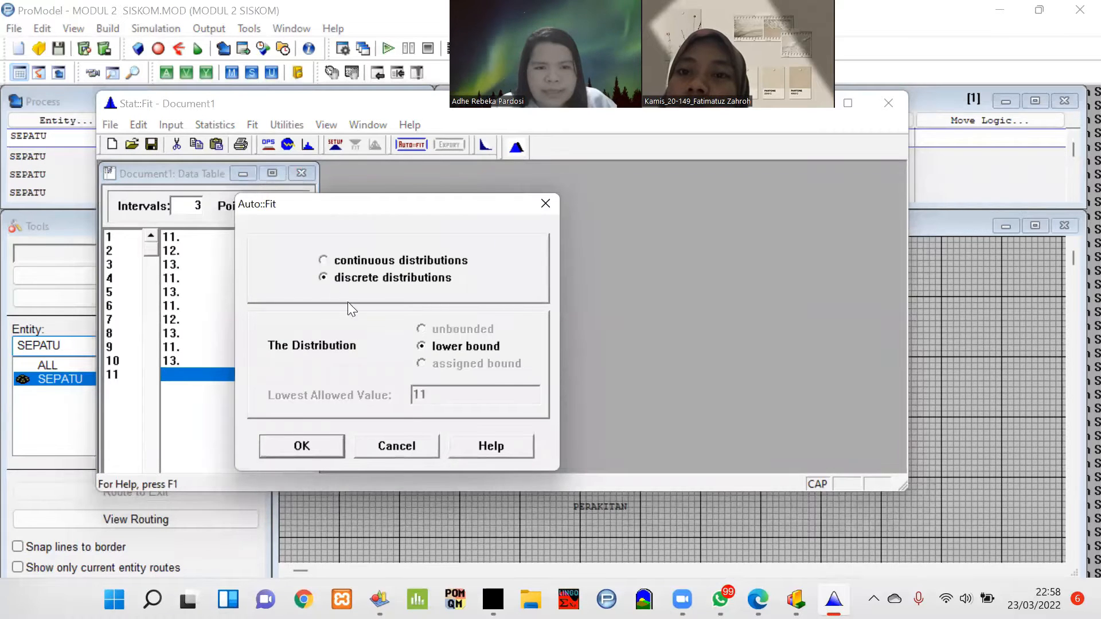
{"action": "left_click", "coordinate": [301, 446]}
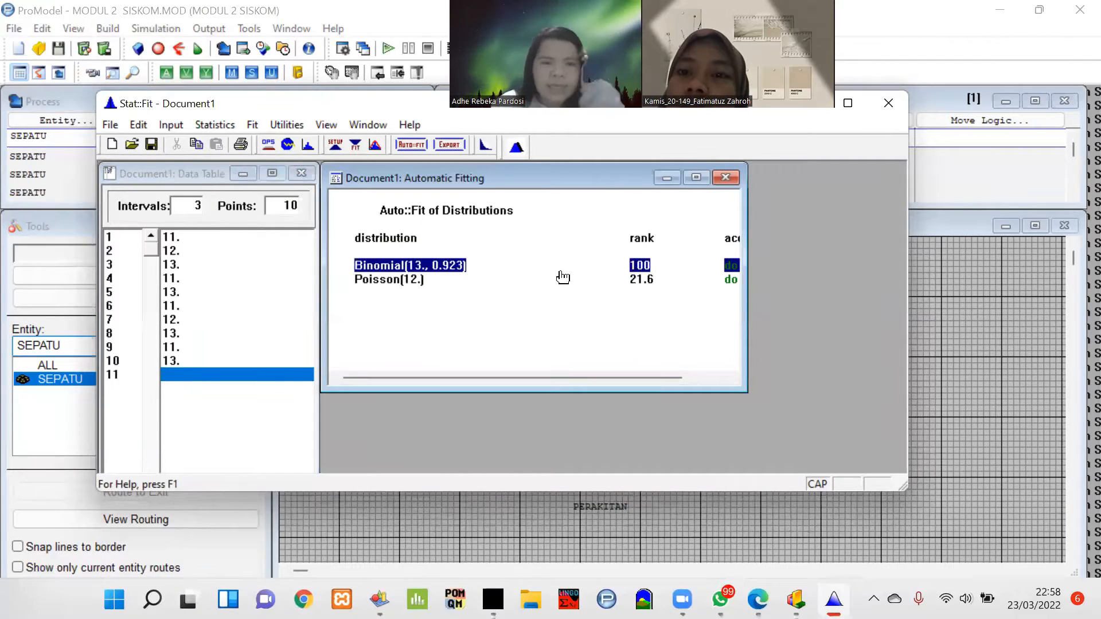
{"action": "left_click", "coordinate": [385, 279]}
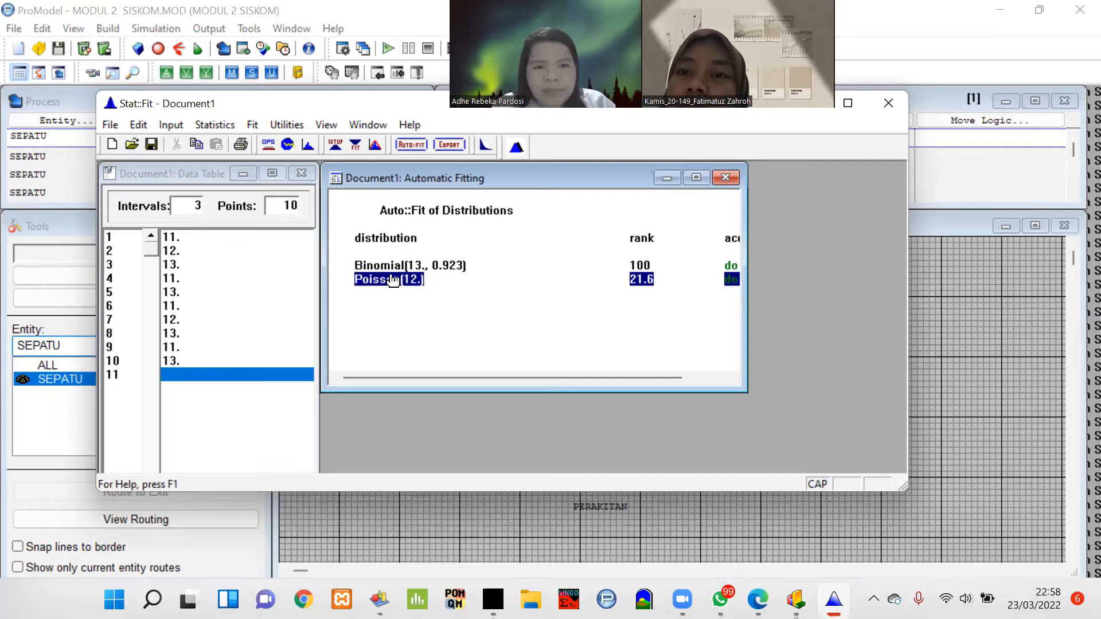
Step: Export the fitted Binomial distribution to the clipboard in ProModel format with a precision of 3
{"action": "left_click", "coordinate": [451, 144]}
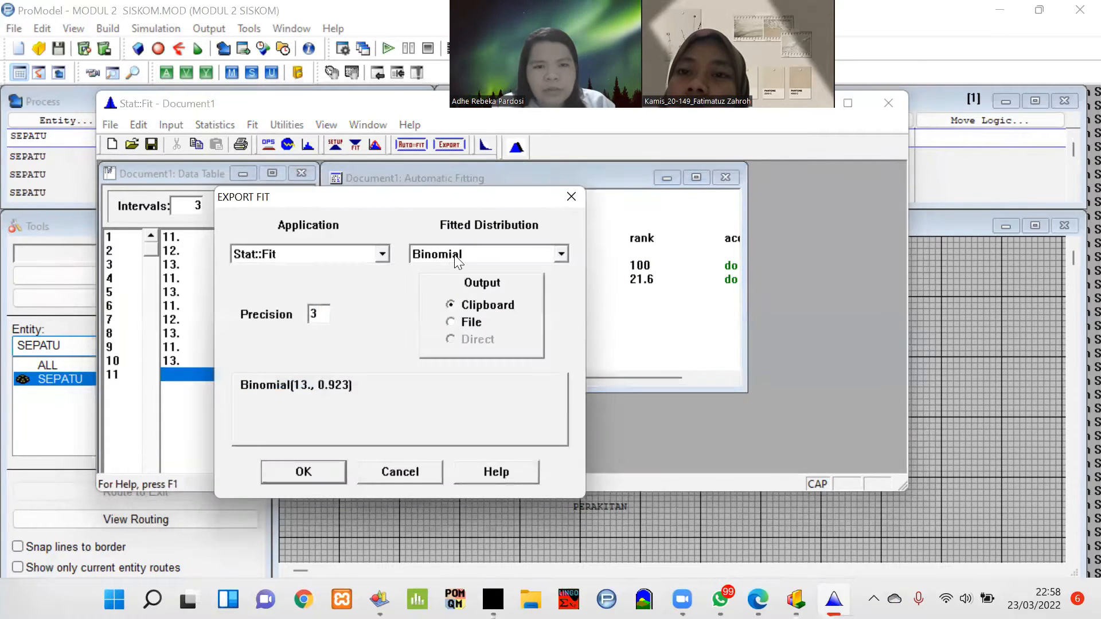
{"action": "left_click", "coordinate": [302, 263]}
{"action": "scroll", "coordinate": [281, 310], "scroll_direction": "up", "scroll_amount": 3}
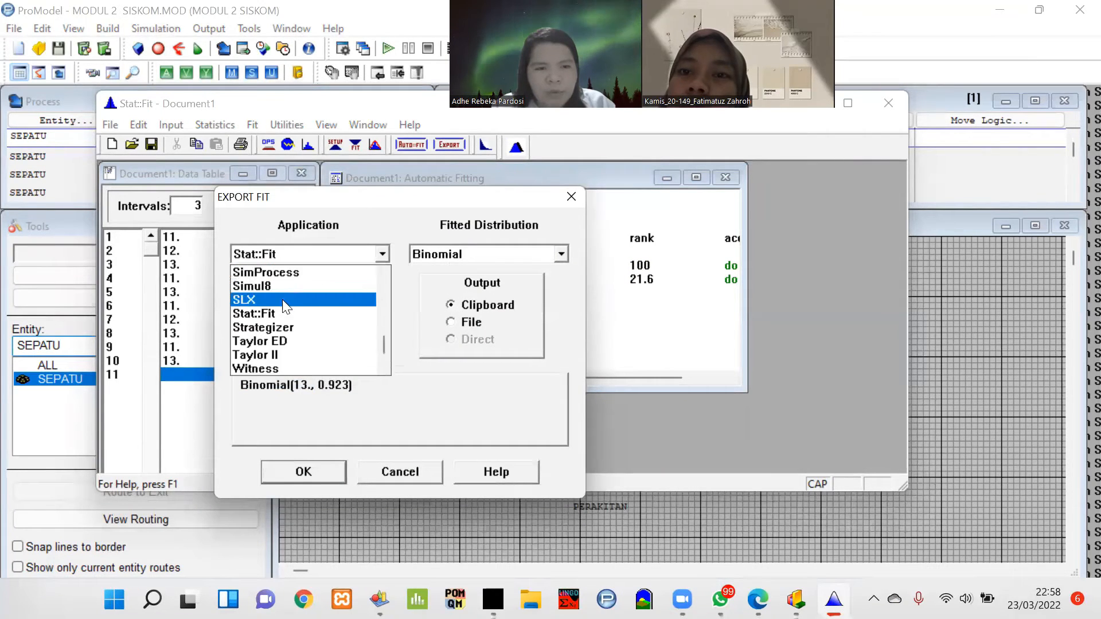
{"action": "left_click", "coordinate": [278, 299]}
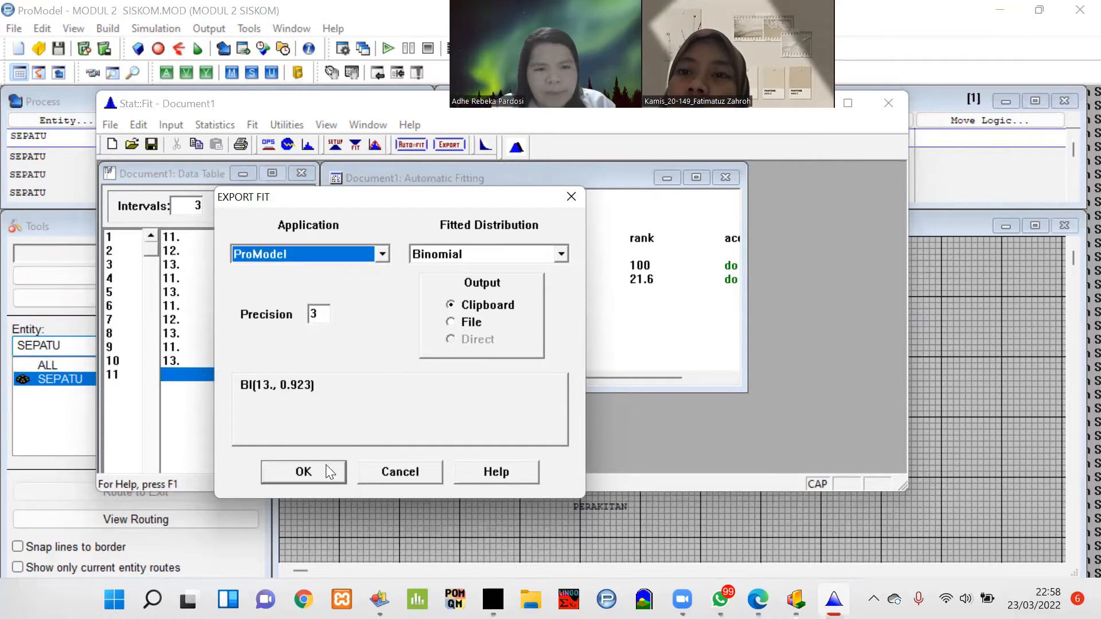
{"action": "left_click", "coordinate": [310, 470]}
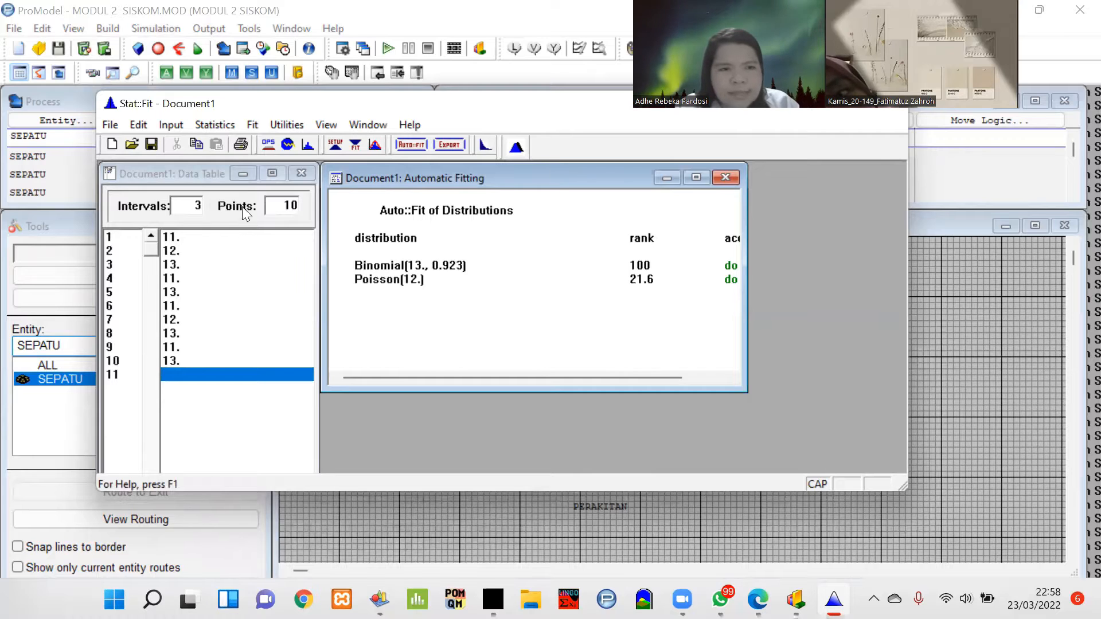
Step: Switch back to ProModel and set the move logic from PEMOTONGAN to PENJAHITAN to MOVE FOR the copied BI(13., 0.923)
{"action": "left_click", "coordinate": [811, 111]}
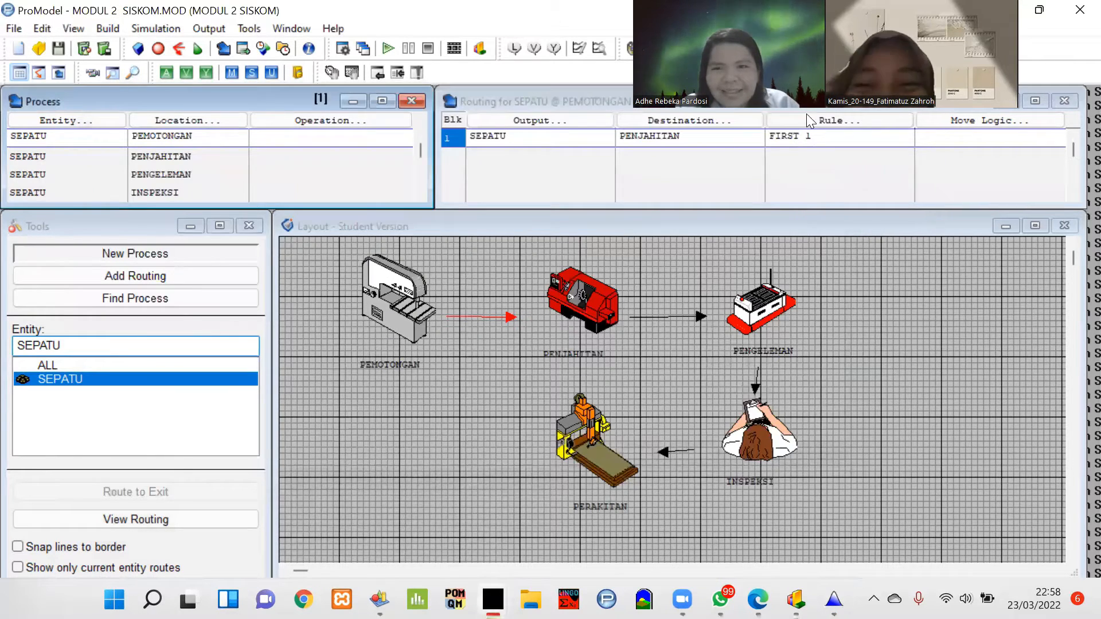
{"action": "left_click_drag", "start_coordinate": [822, 109], "coordinate": [528, 146]}
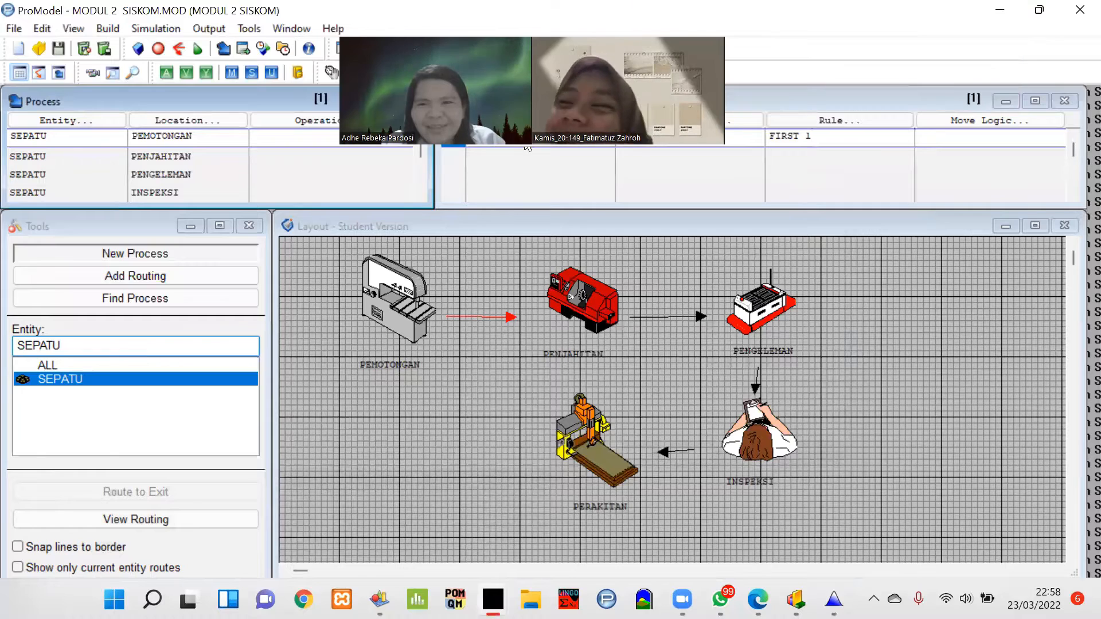
{"action": "left_click", "coordinate": [930, 122]}
{"action": "left_click", "coordinate": [801, 248]}
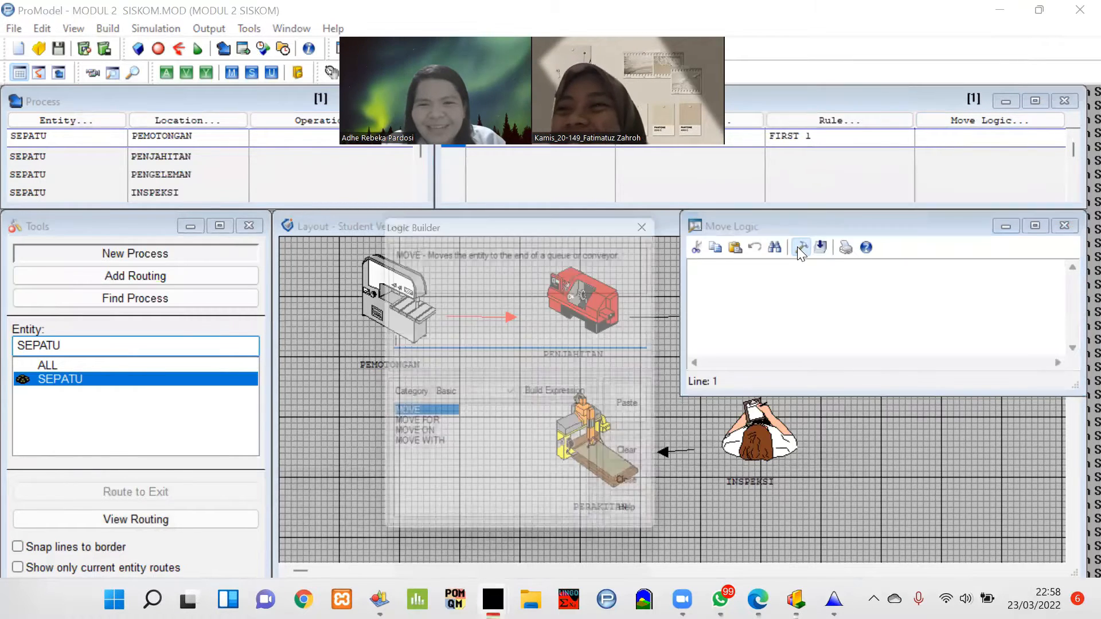
{"action": "left_click", "coordinate": [421, 432]}
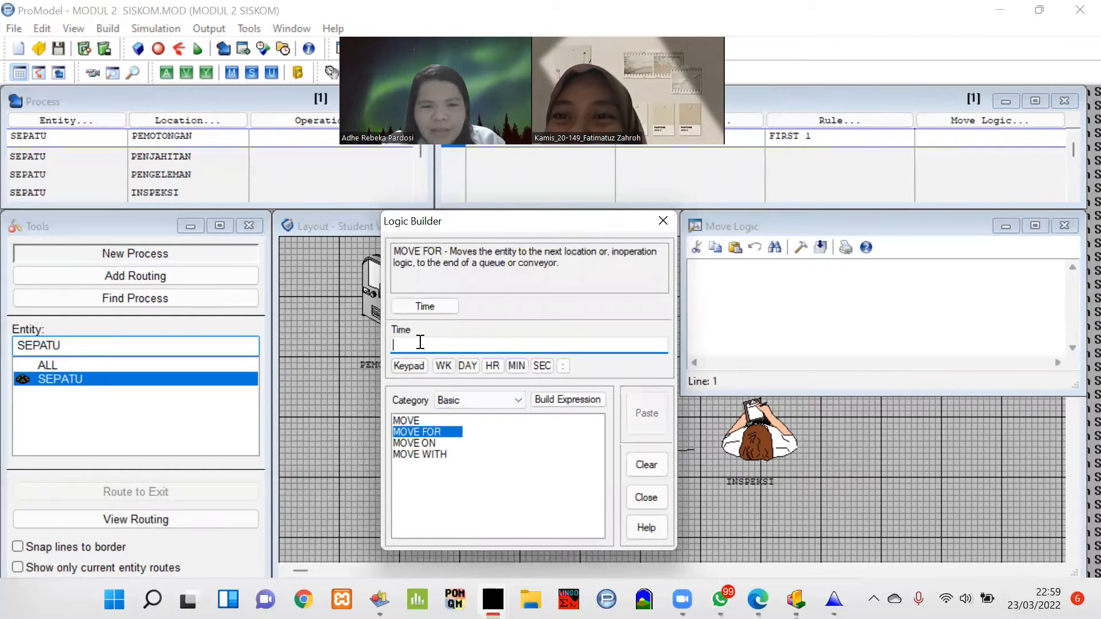
{"action": "right_click", "coordinate": [420, 342]}
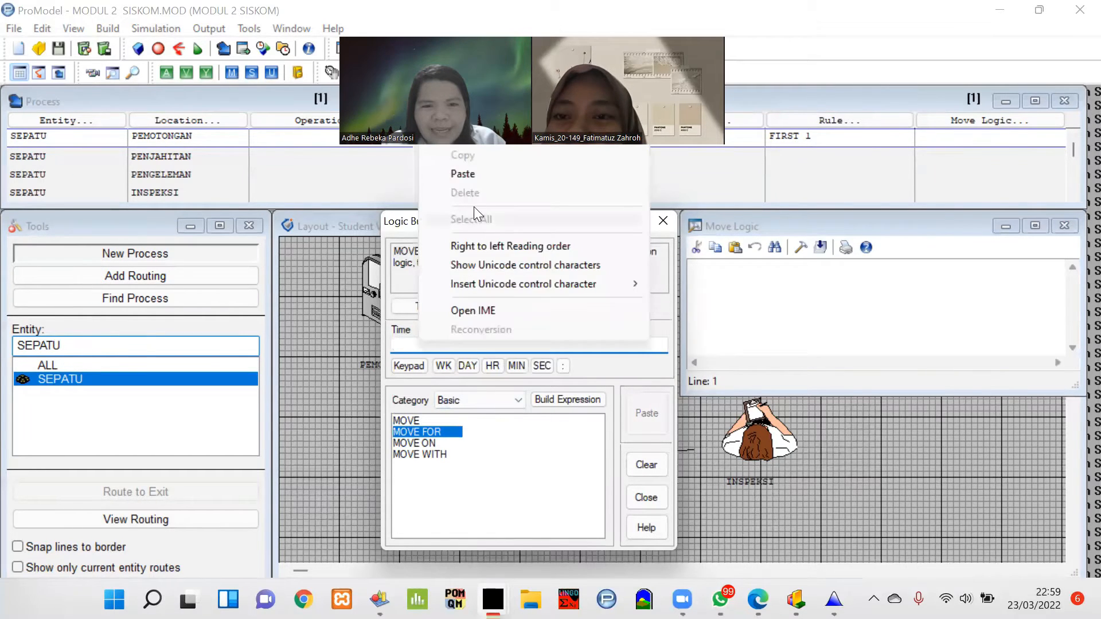
{"action": "left_click", "coordinate": [476, 171]}
{"action": "left_click", "coordinate": [630, 409]}
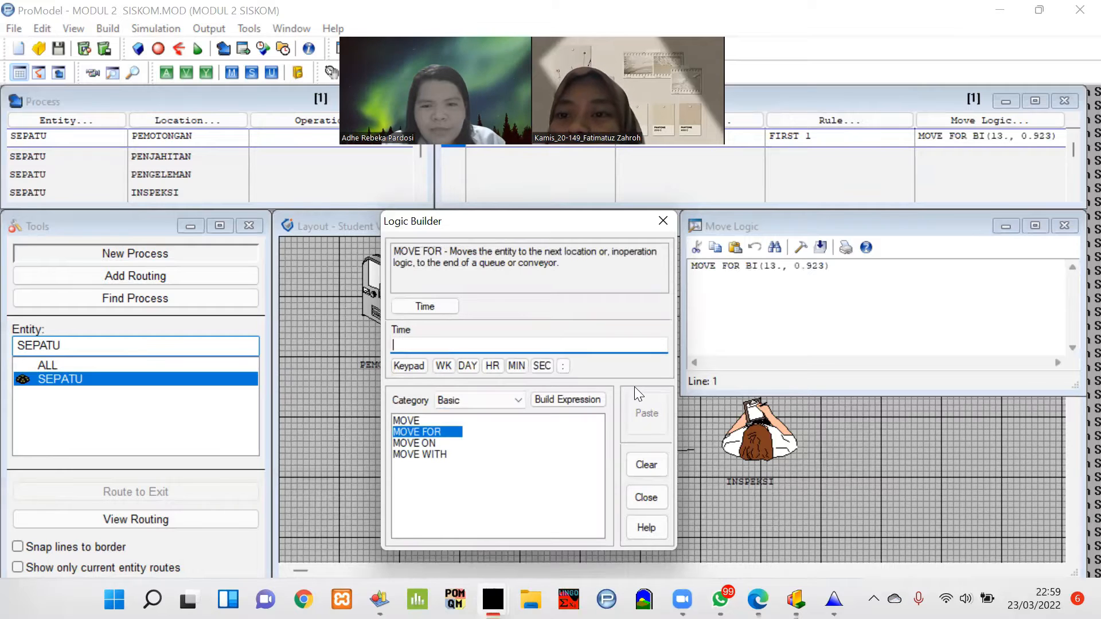
{"action": "left_click", "coordinate": [645, 498]}
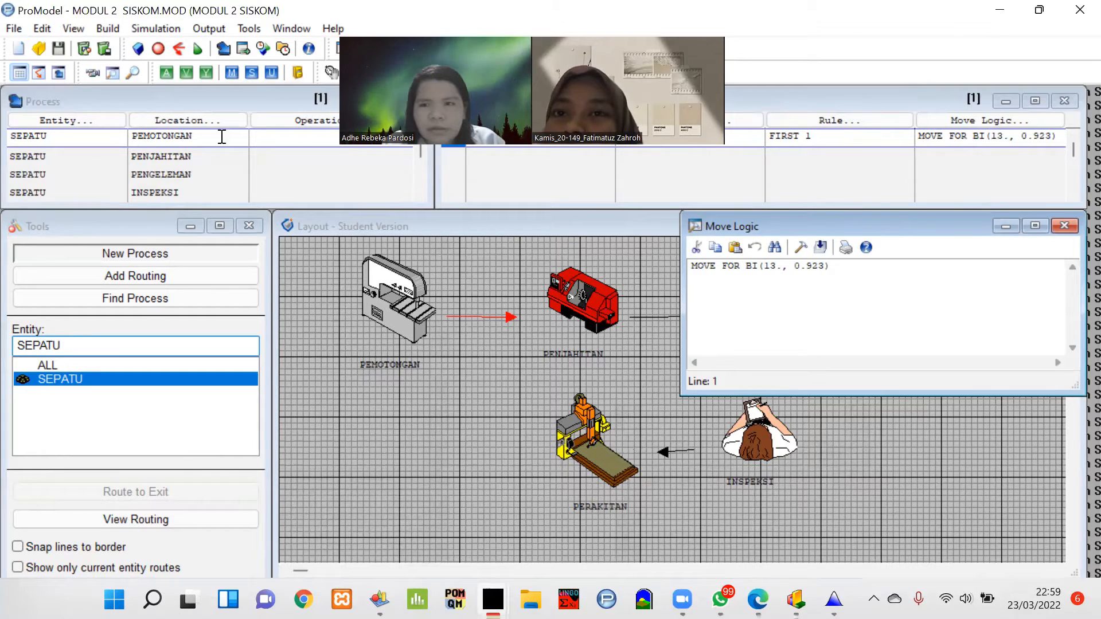
Step: Select the PENJAHITAN process, open a new Stat::Fit data table and enter 22, 19, 21, 22, 24, 22, 19, 21, 22 and 24
{"action": "left_click", "coordinate": [70, 154]}
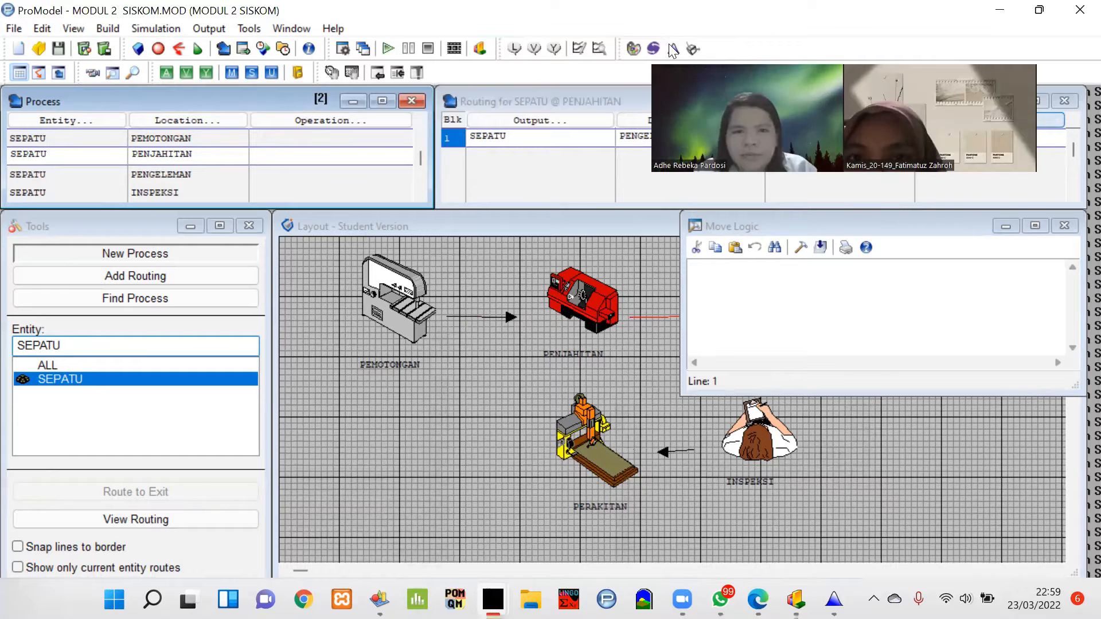
{"action": "key", "text": "alt+Tab"}
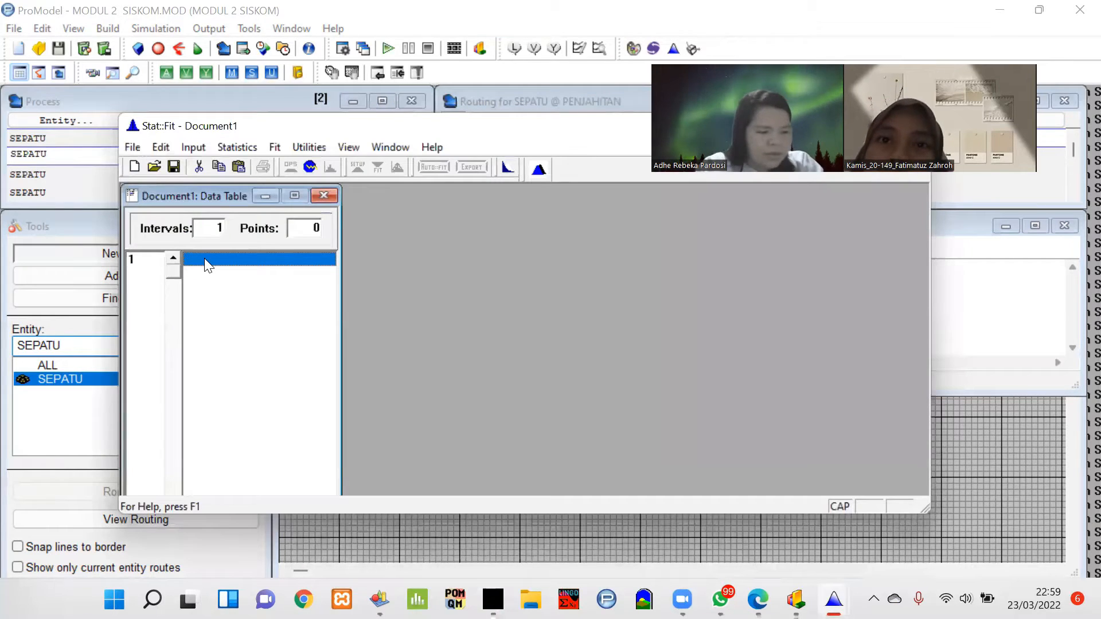
{"action": "type", "text": "22"}
{"action": "key", "text": "Return"}
{"action": "type", "text": "19"}
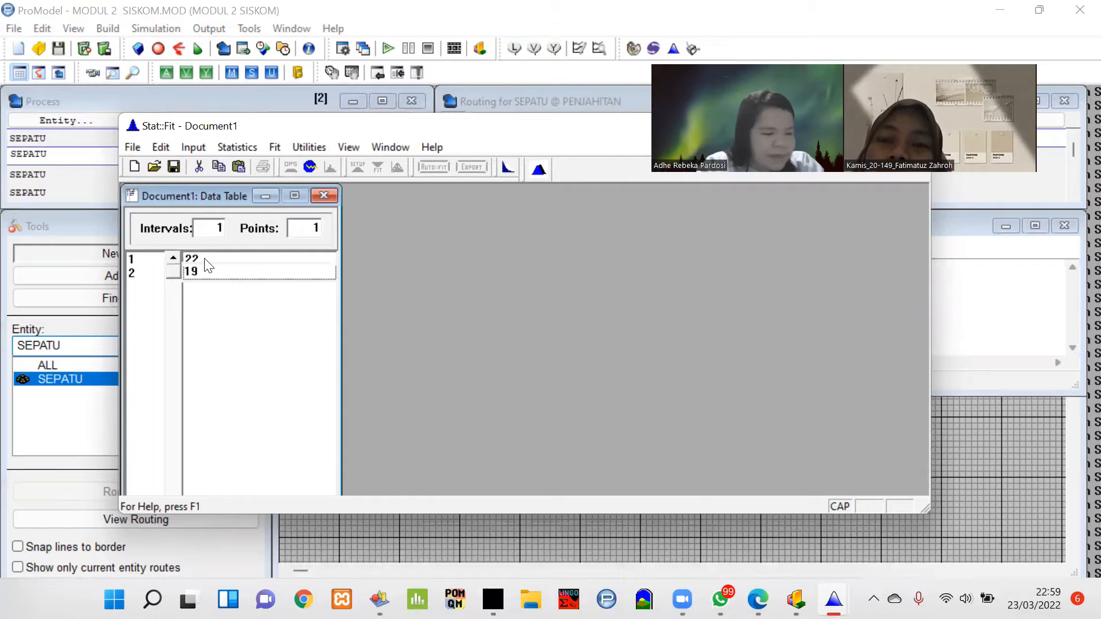
{"action": "key", "text": "Return"}
{"action": "type", "text": "21"}
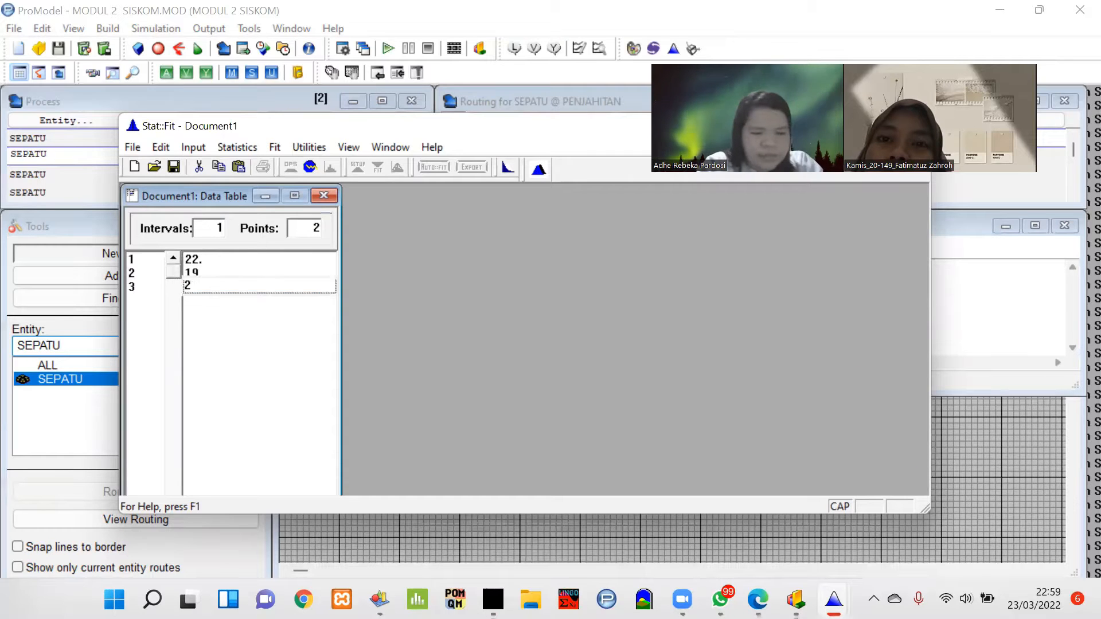
{"action": "key", "text": "Return"}
{"action": "type", "text": "22"}
{"action": "key", "text": "Return"}
{"action": "type", "text": "24"}
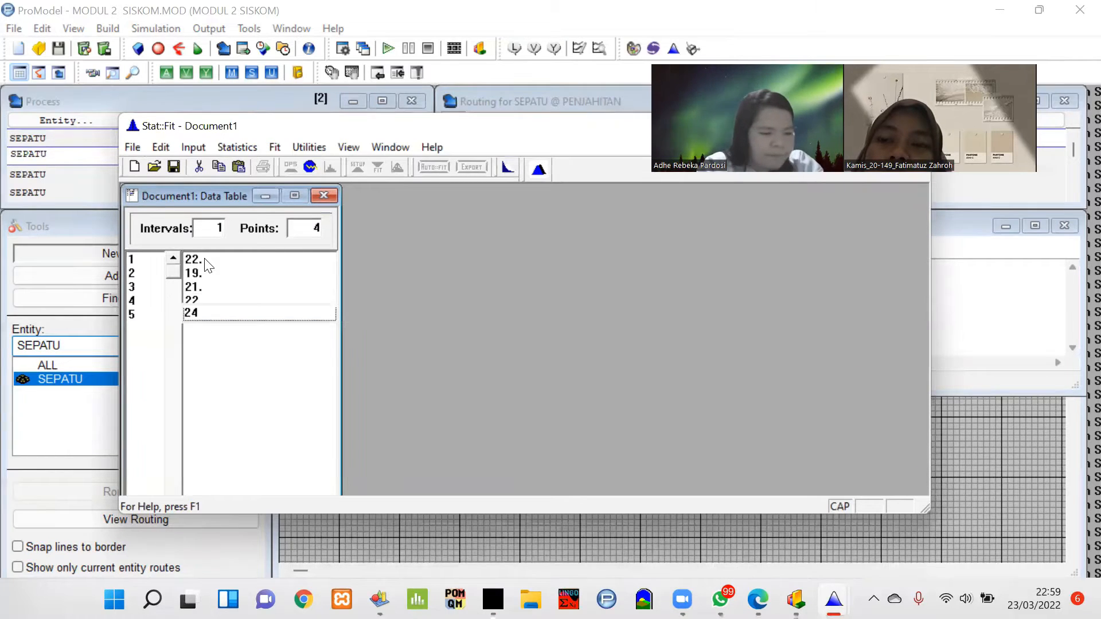
{"action": "key", "text": "Return"}
{"action": "type", "text": "22"}
{"action": "key", "text": "Return"}
{"action": "type", "text": "19"}
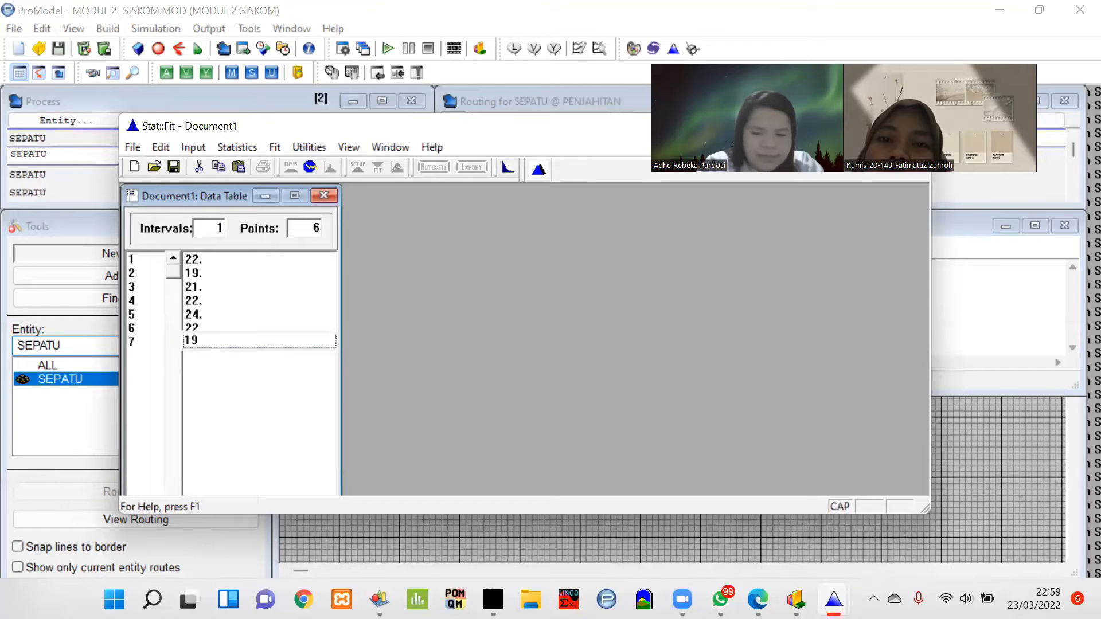
{"action": "key", "text": "Return"}
{"action": "type", "text": "21"}
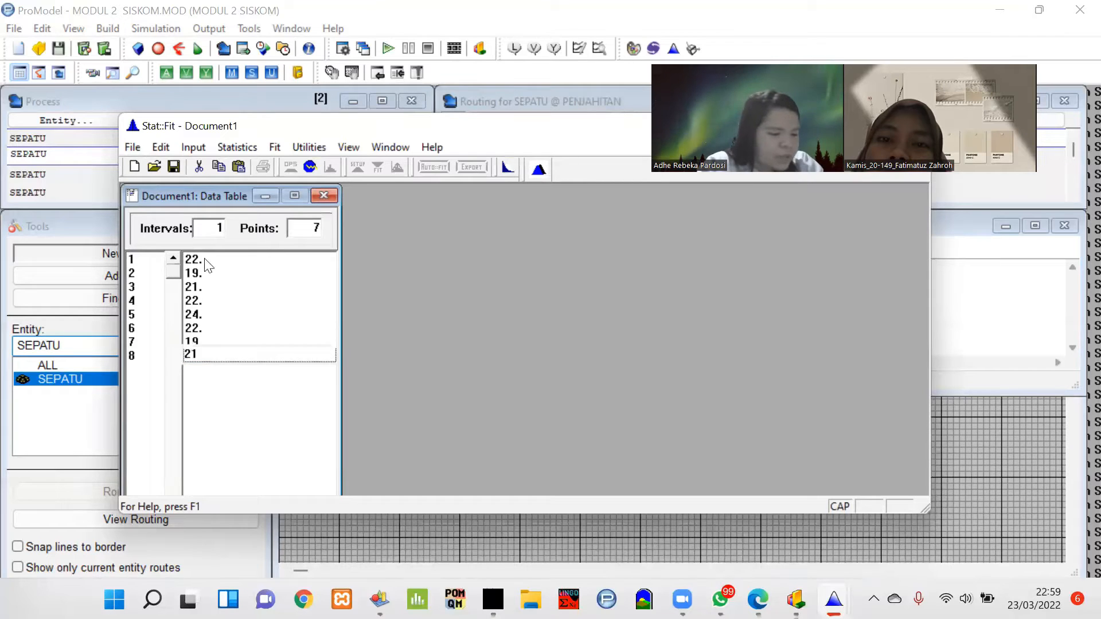
{"action": "key", "text": "Return"}
{"action": "type", "text": "22"}
{"action": "key", "text": "Return"}
{"action": "type", "text": "24"}
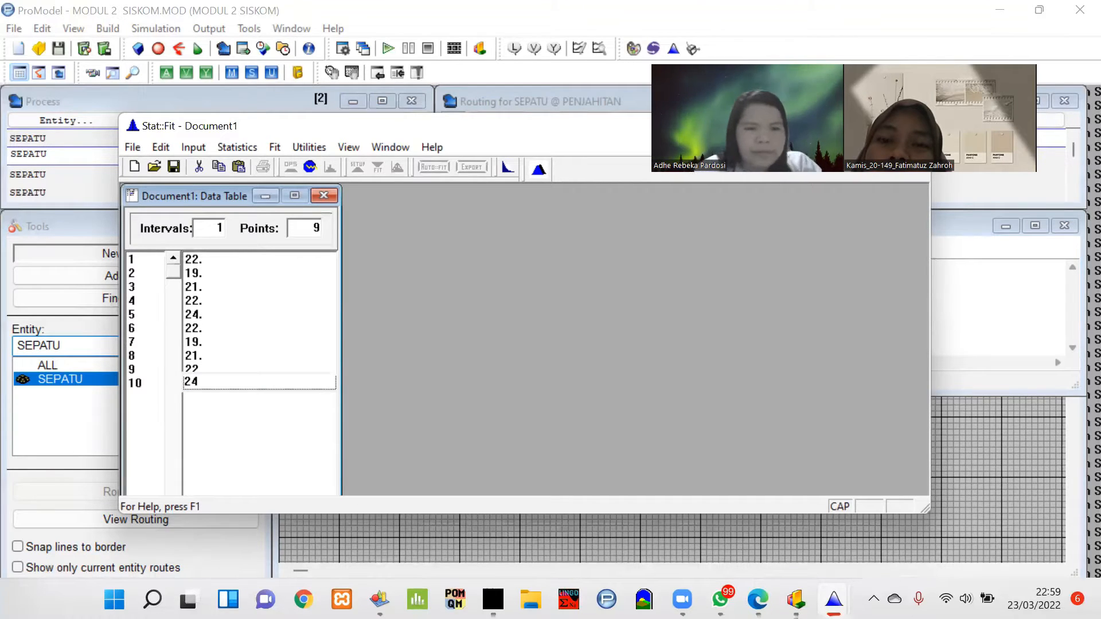
{"action": "key", "text": "Return"}
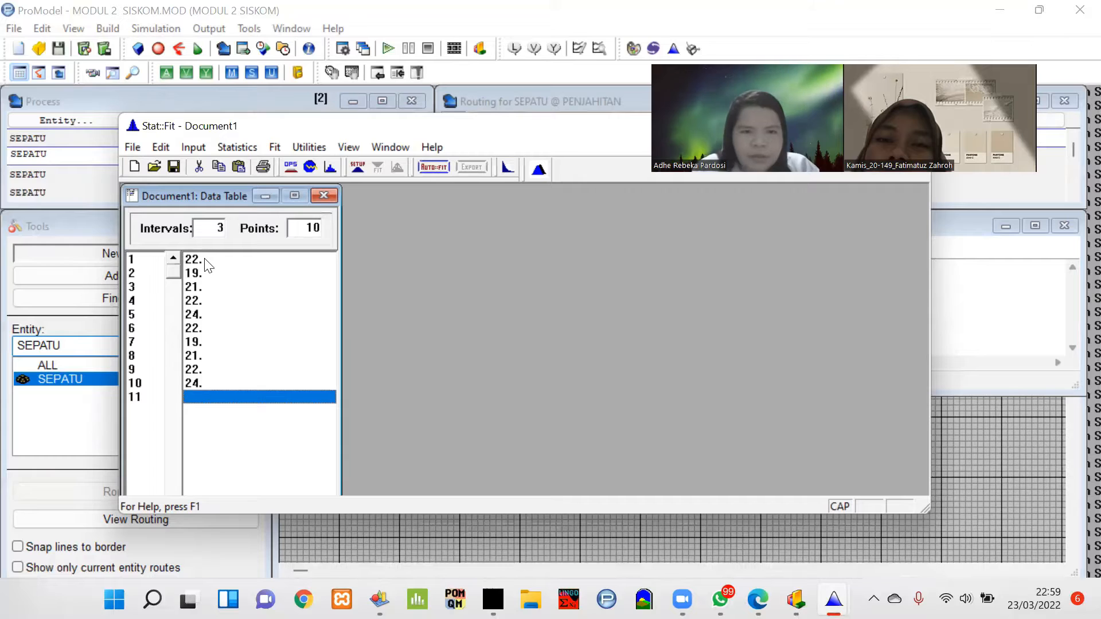
Step: Auto-fit discrete distributions with a lower bound to the PENJAHITAN data points
{"action": "left_click", "coordinate": [442, 167]}
{"action": "left_click", "coordinate": [345, 299]}
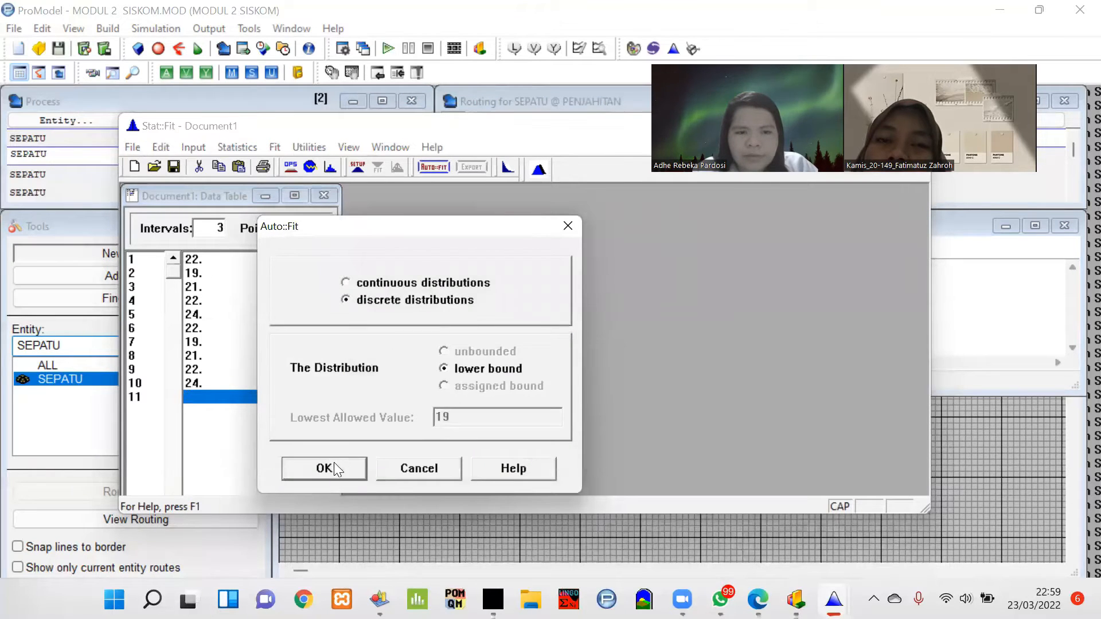
{"action": "left_click", "coordinate": [334, 463]}
{"action": "left_click", "coordinate": [714, 304]}
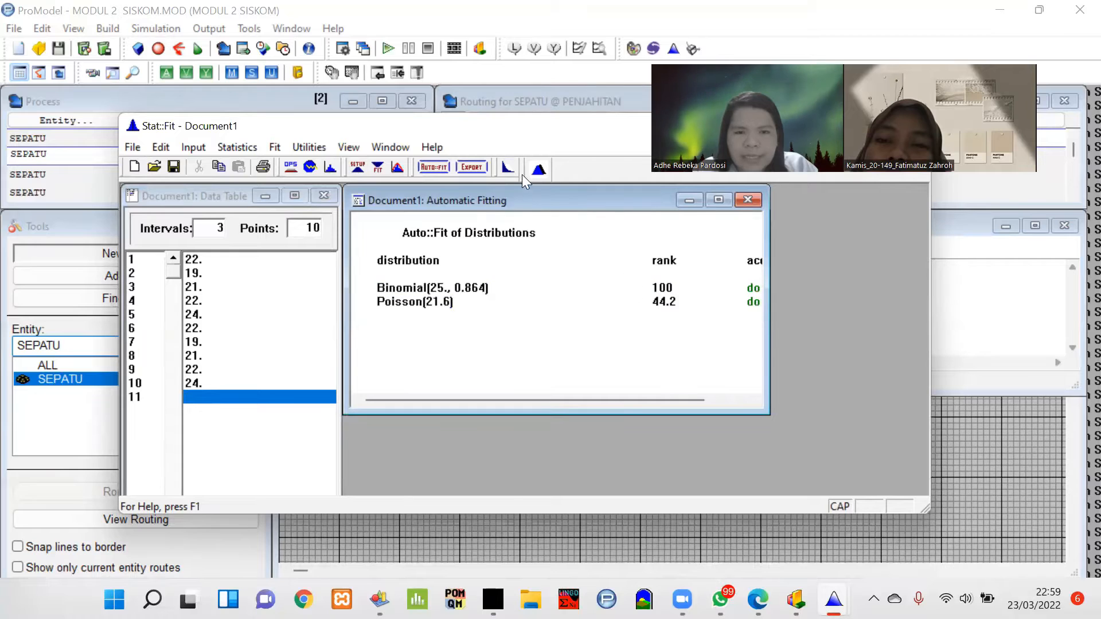
Step: Export the Binomial fit of the PENJAHITAN data to the clipboard in ProModel format with a precision of 3
{"action": "left_click", "coordinate": [472, 168]}
{"action": "left_click", "coordinate": [353, 282]}
{"action": "scroll", "coordinate": [334, 332], "scroll_direction": "up", "scroll_amount": 2}
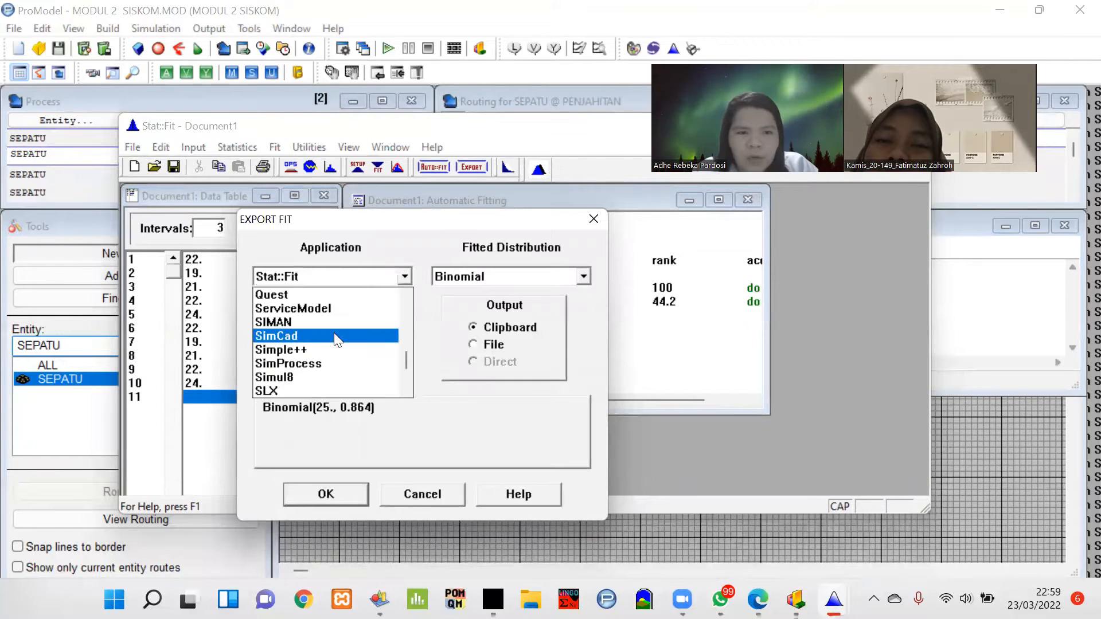
{"action": "scroll", "coordinate": [333, 332], "scroll_direction": "up", "scroll_amount": 1}
{"action": "left_click", "coordinate": [329, 323]}
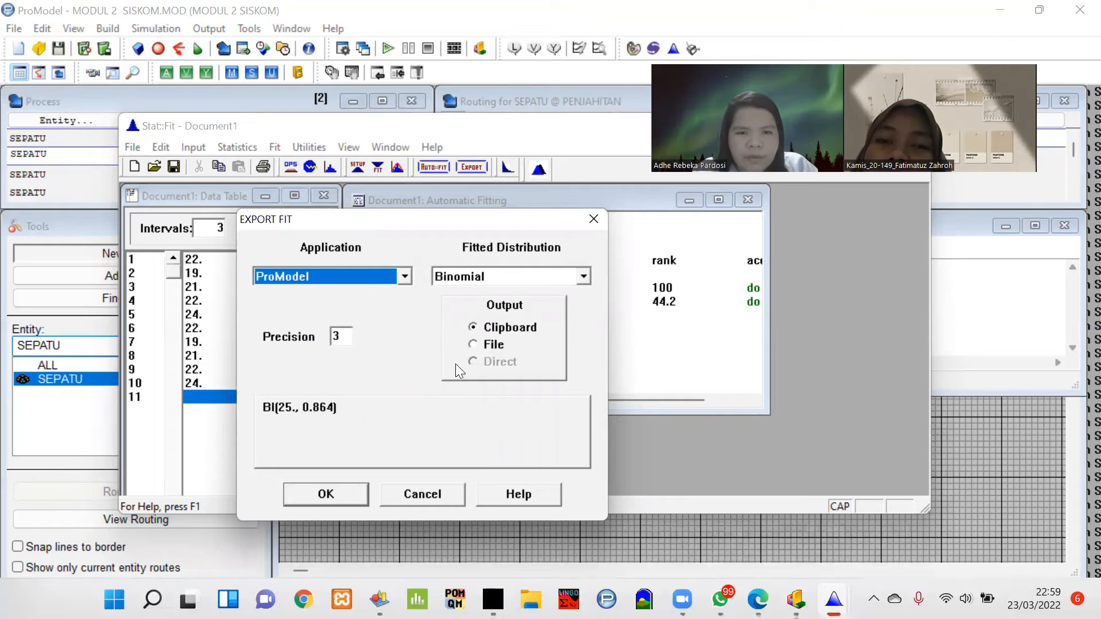
{"action": "left_click", "coordinate": [327, 493]}
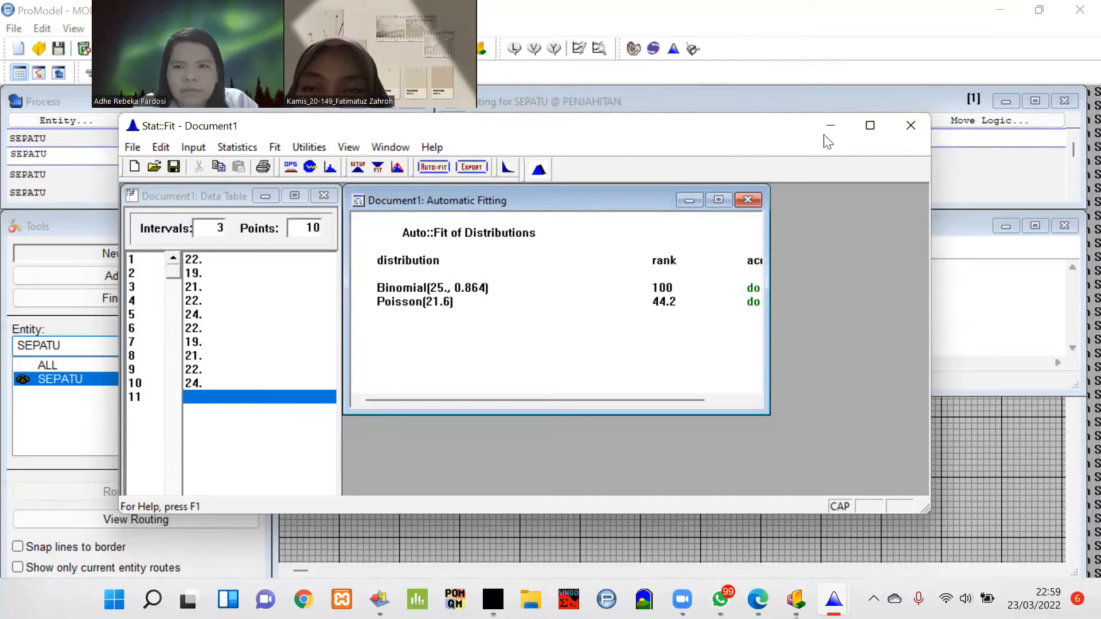
Step: Return to ProModel and set the move logic from PENJAHITAN to PENGELEMAN to MOVE FOR the copied BI(25., 0.864)
{"action": "left_click", "coordinate": [829, 125]}
{"action": "left_click", "coordinate": [801, 247]}
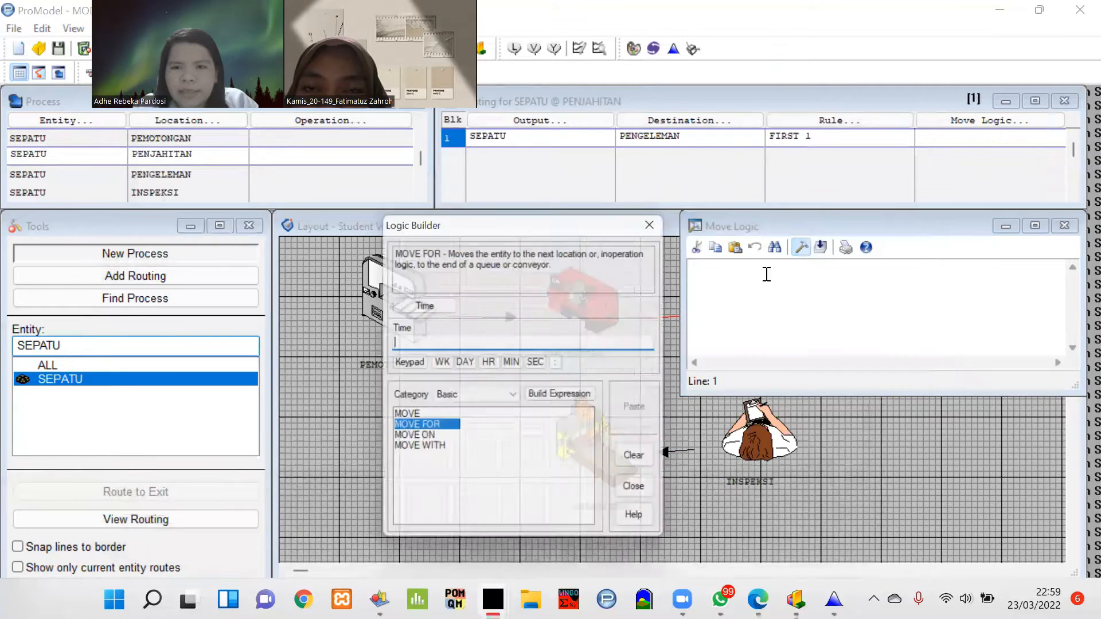
{"action": "right_click", "coordinate": [487, 343]}
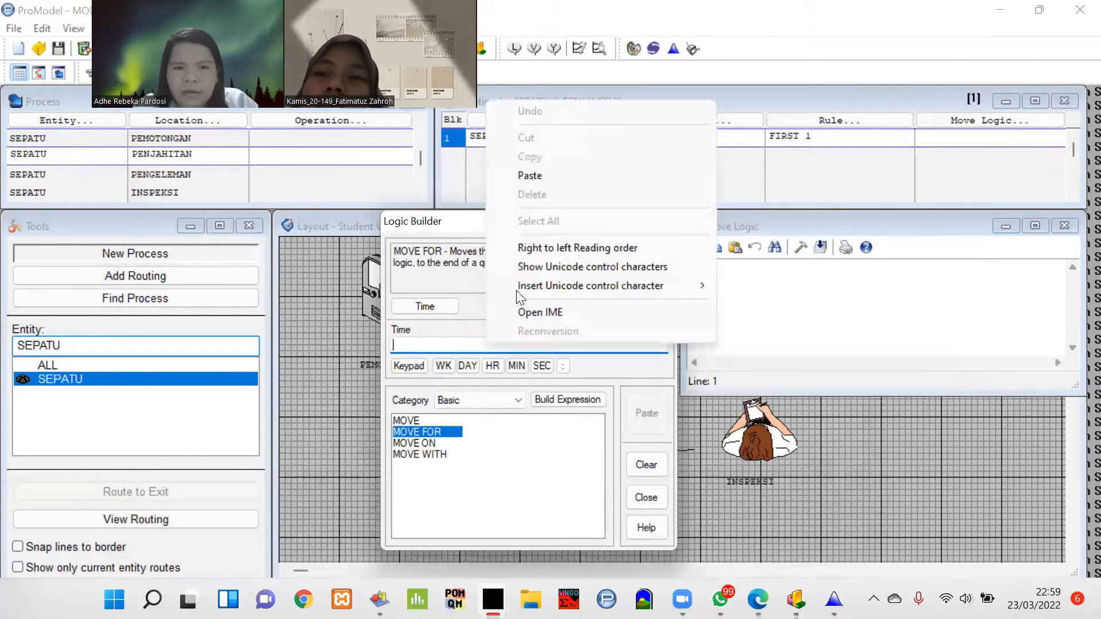
{"action": "left_click", "coordinate": [557, 176]}
{"action": "left_click", "coordinate": [643, 412]}
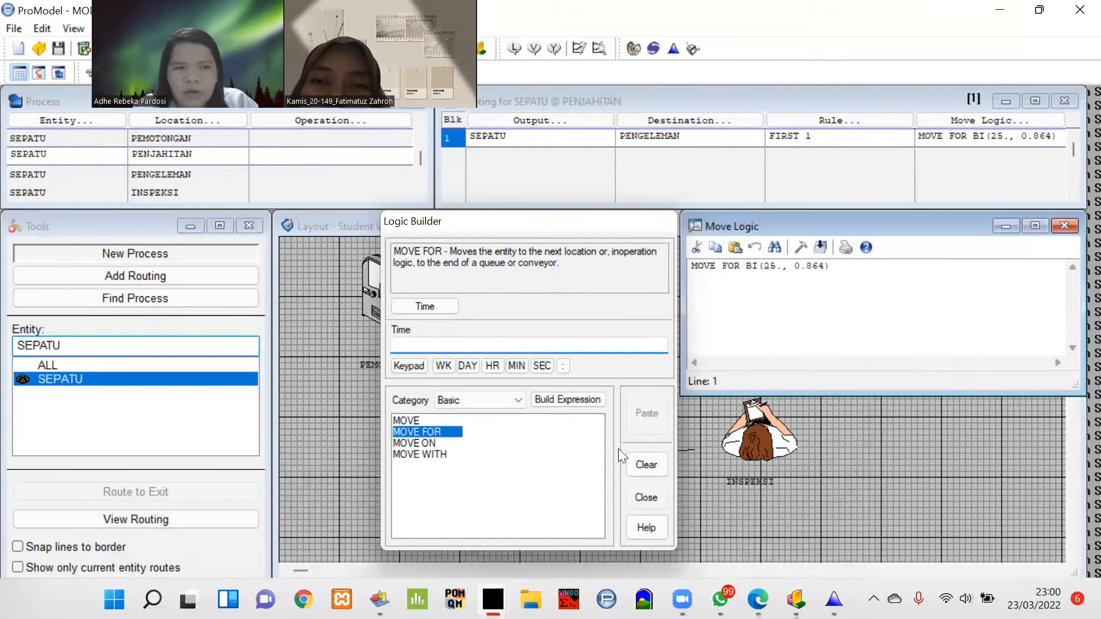
{"action": "left_click", "coordinate": [646, 498]}
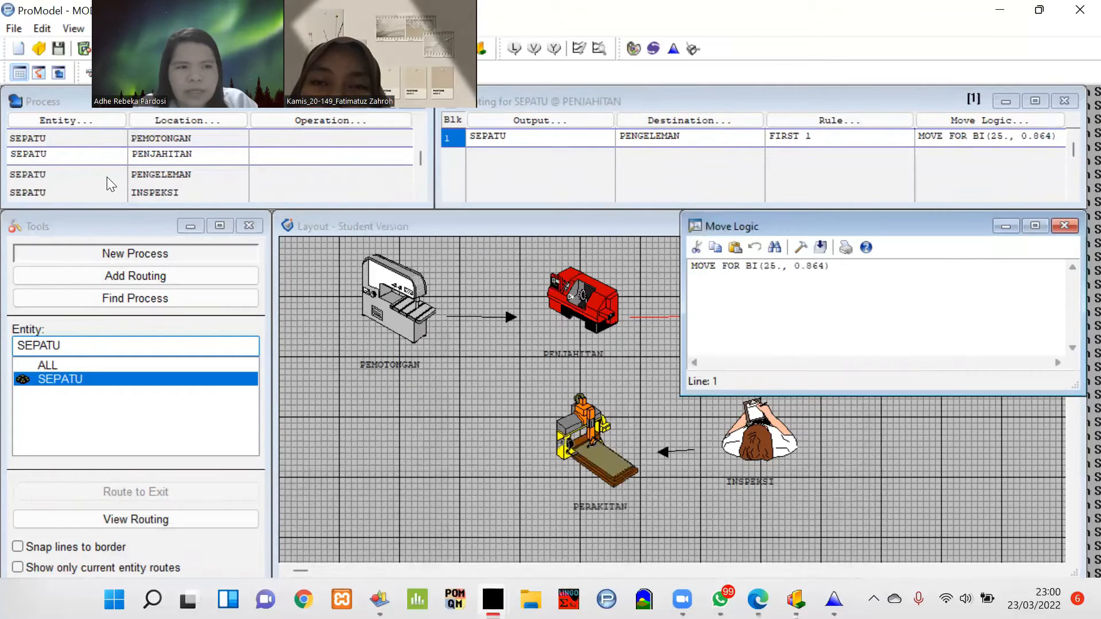
Step: Select the PENGELEMAN process and launch Stat::Fit with an empty data table
{"action": "left_click", "coordinate": [63, 182]}
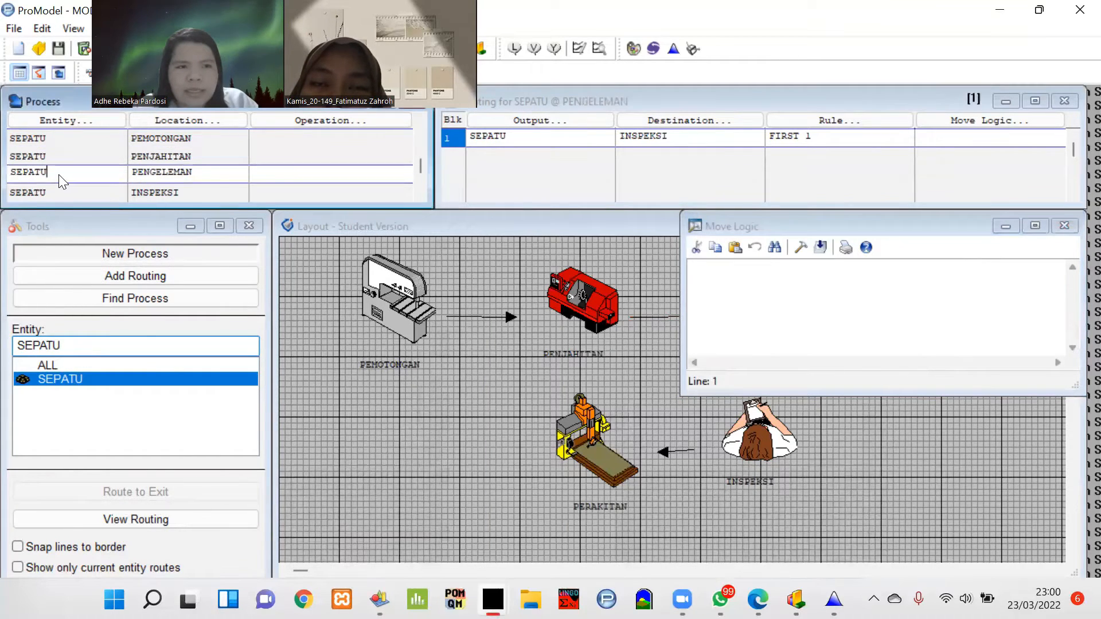
{"action": "left_click", "coordinate": [678, 45]}
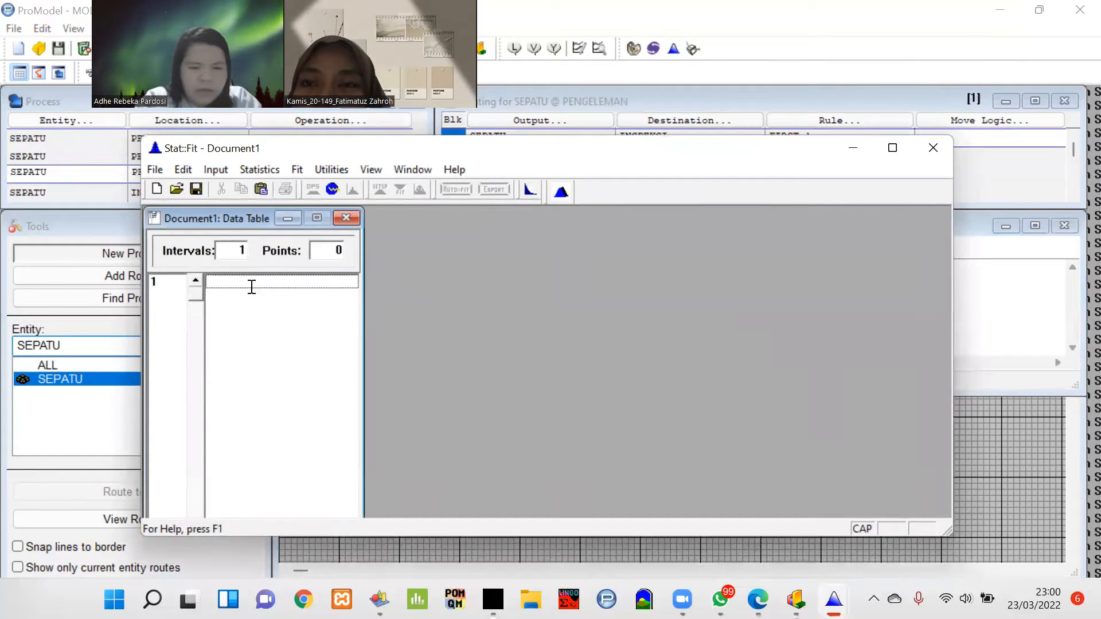
Step: Enter 2019, 21, 22, 19 and 20 as the first five data points
{"action": "type", "text": "20"}
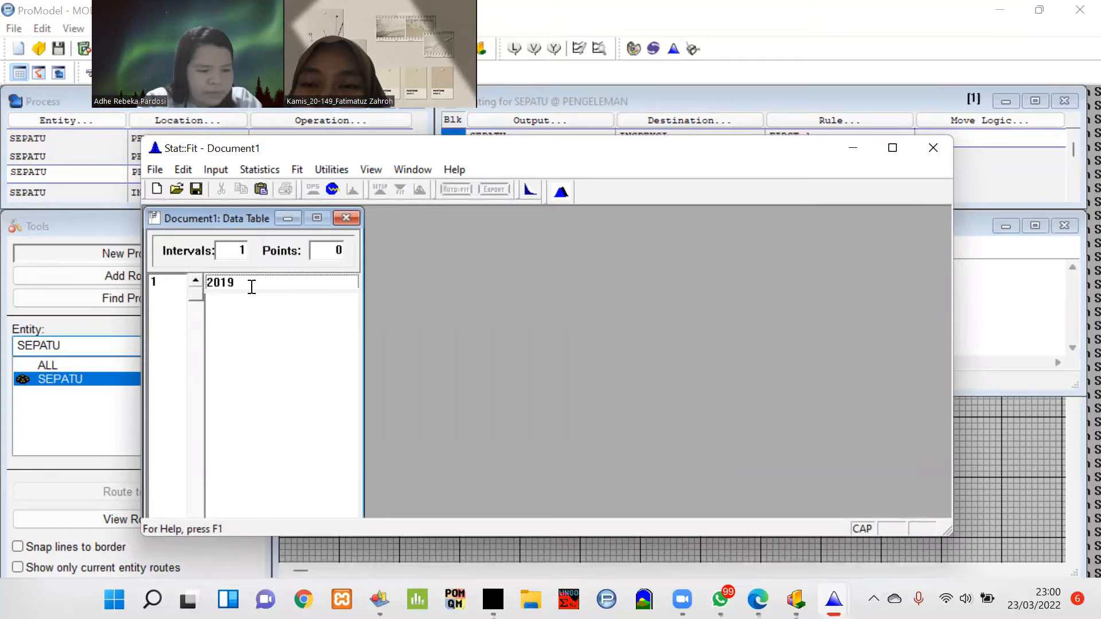
{"action": "type", "text": "19"}
{"action": "key", "text": "Return"}
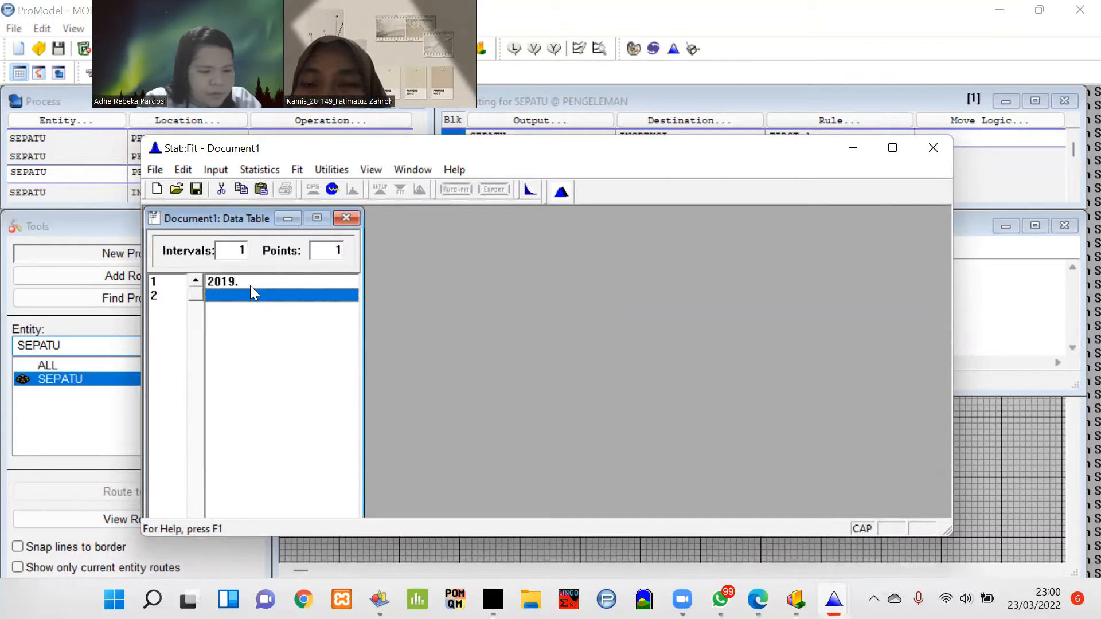
{"action": "type", "text": "21"}
{"action": "key", "text": "Return"}
{"action": "type", "text": "22"}
{"action": "key", "text": "Return"}
{"action": "type", "text": "1"}
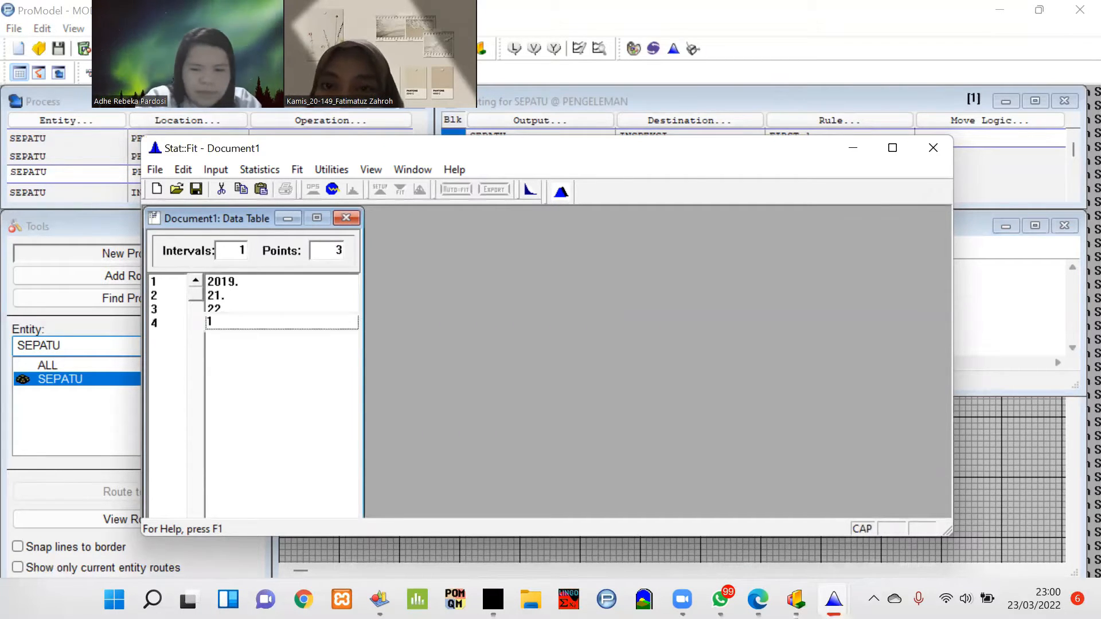
{"action": "type", "text": "9"}
{"action": "key", "text": "Return"}
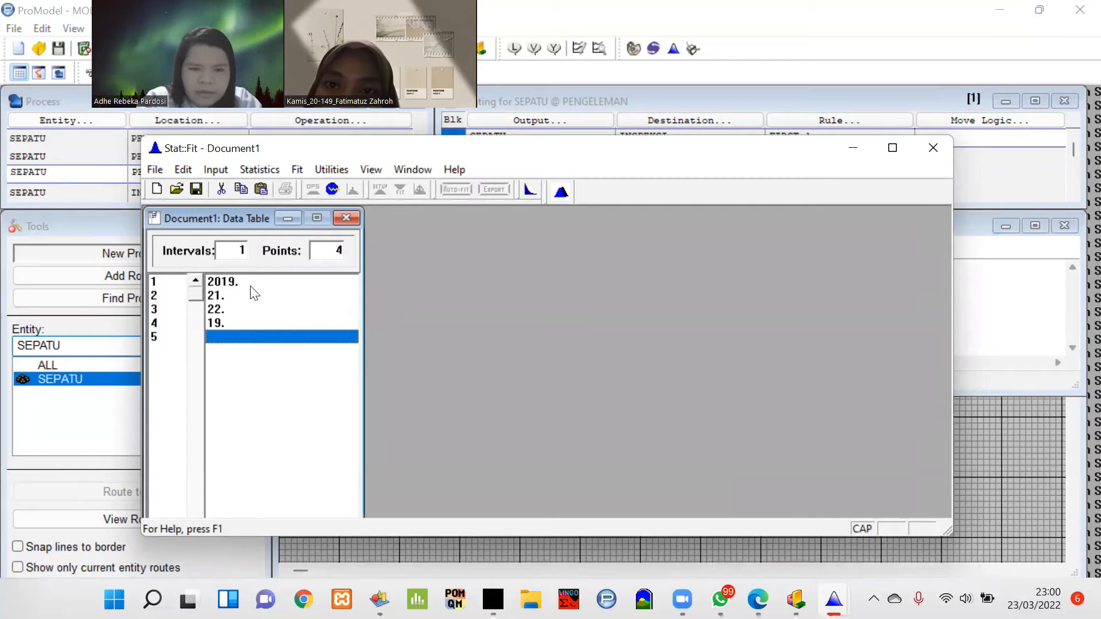
{"action": "type", "text": "20"}
{"action": "key", "text": "Return"}
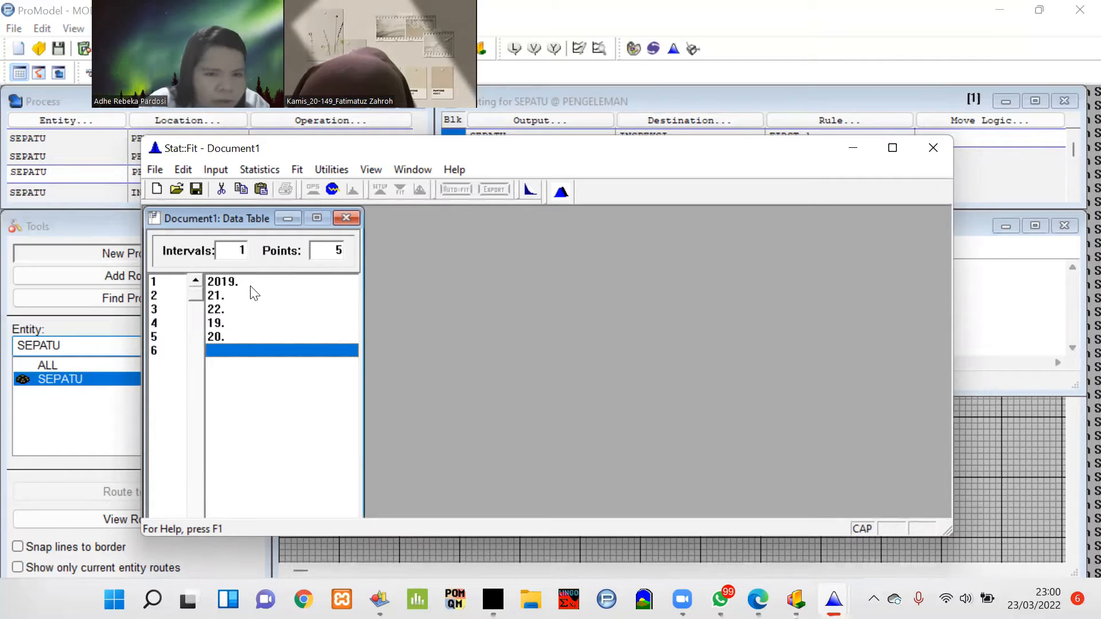
Step: Correct the first two PENGELEMAN data points to 20 and 19
{"action": "left_click", "coordinate": [244, 282]}
{"action": "type", "text": "2"}
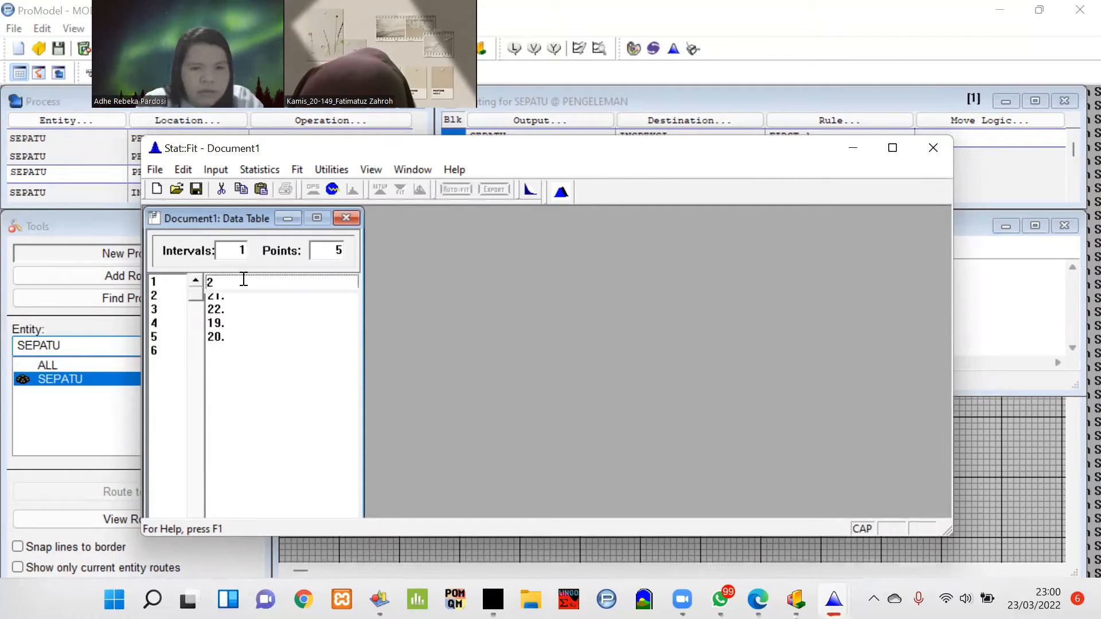
{"action": "type", "text": "0"}
{"action": "key", "text": "Return"}
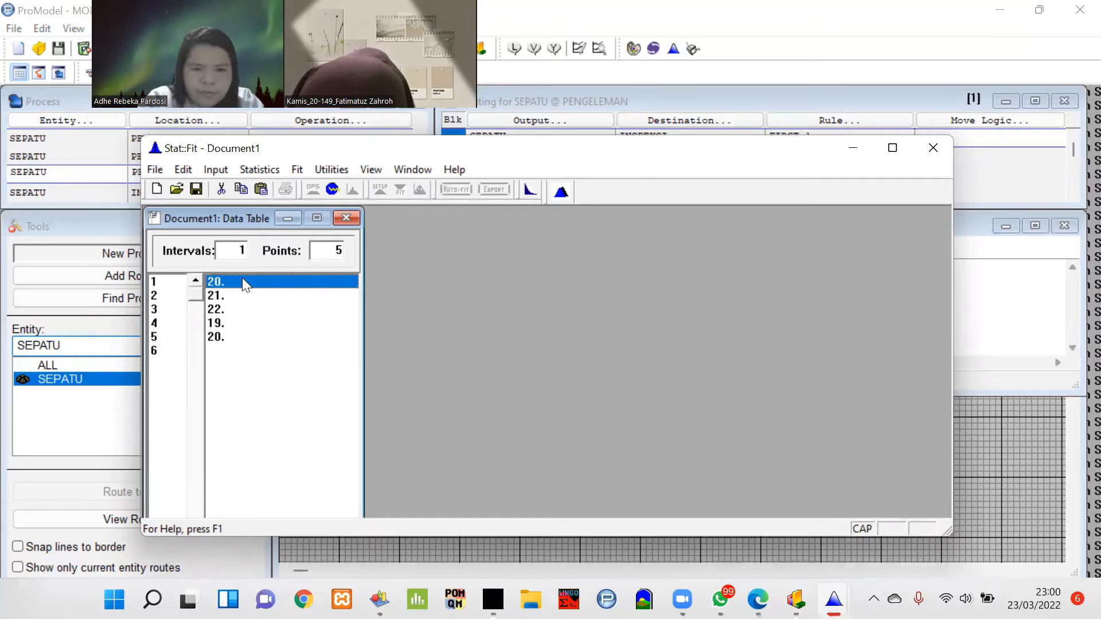
{"action": "left_click", "coordinate": [215, 297]}
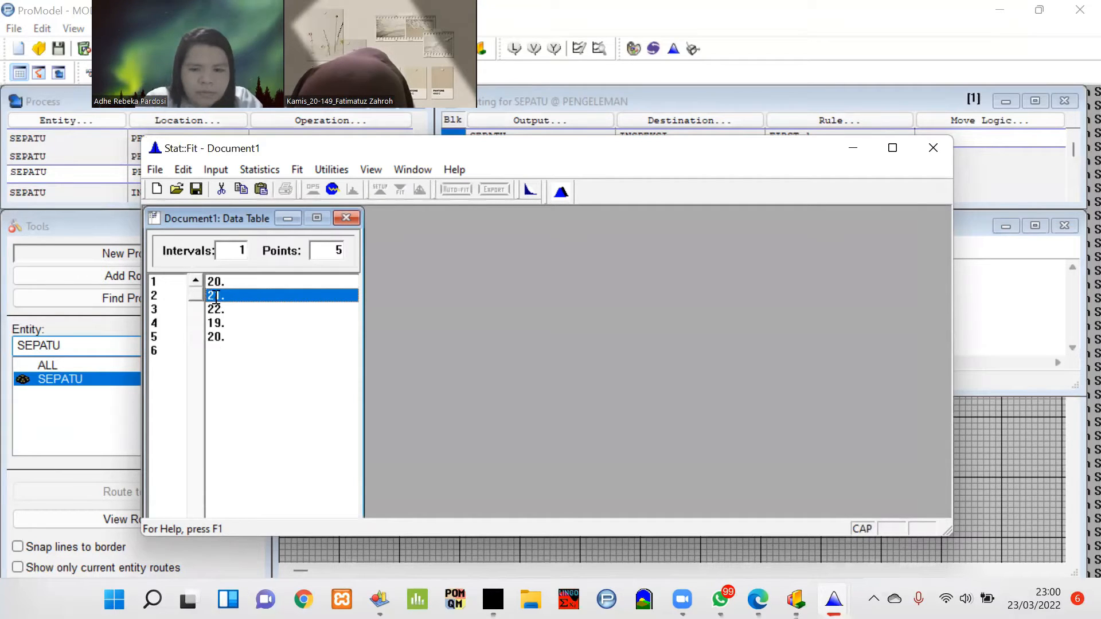
{"action": "type", "text": "19"}
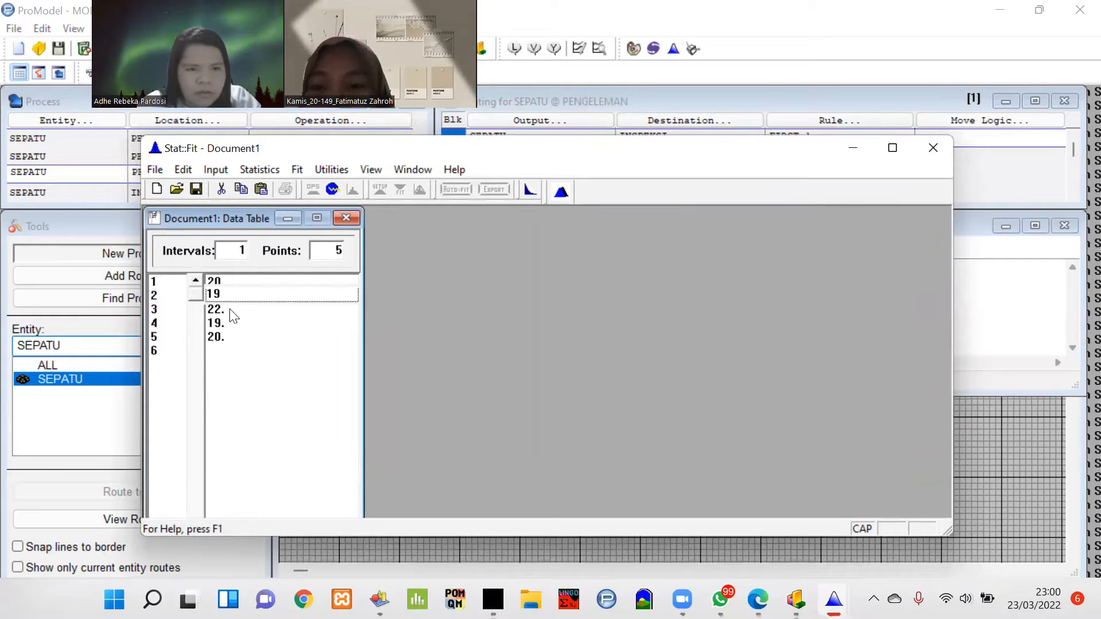
{"action": "key", "text": "Return"}
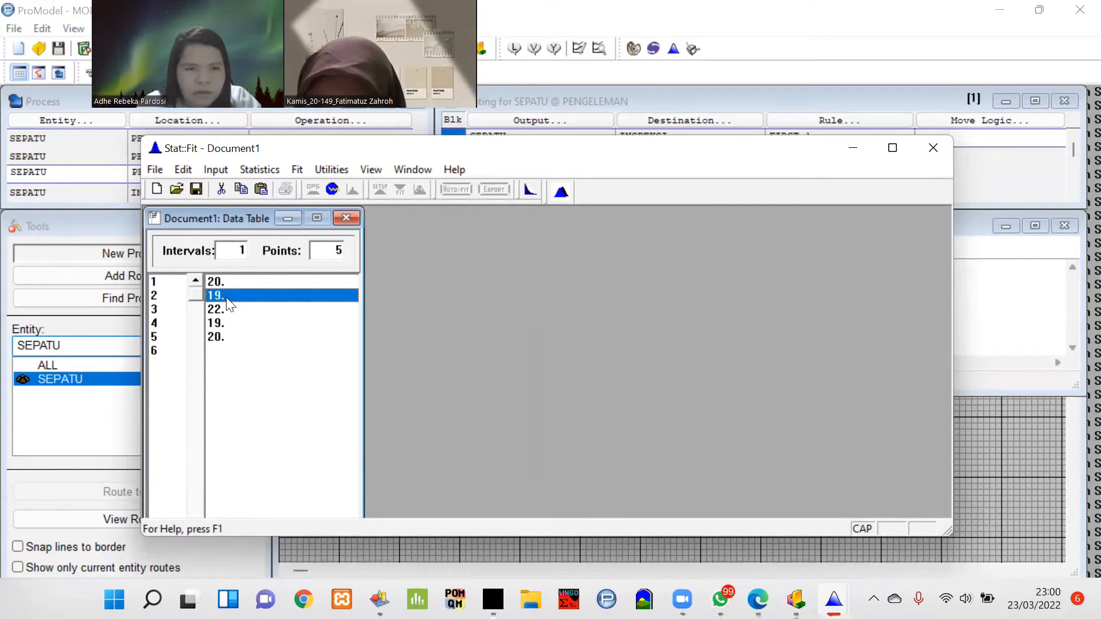
Step: Change the third, fourth and fifth data points to 21, 22 and 19
{"action": "left_click", "coordinate": [220, 309]}
{"action": "type", "text": "21"}
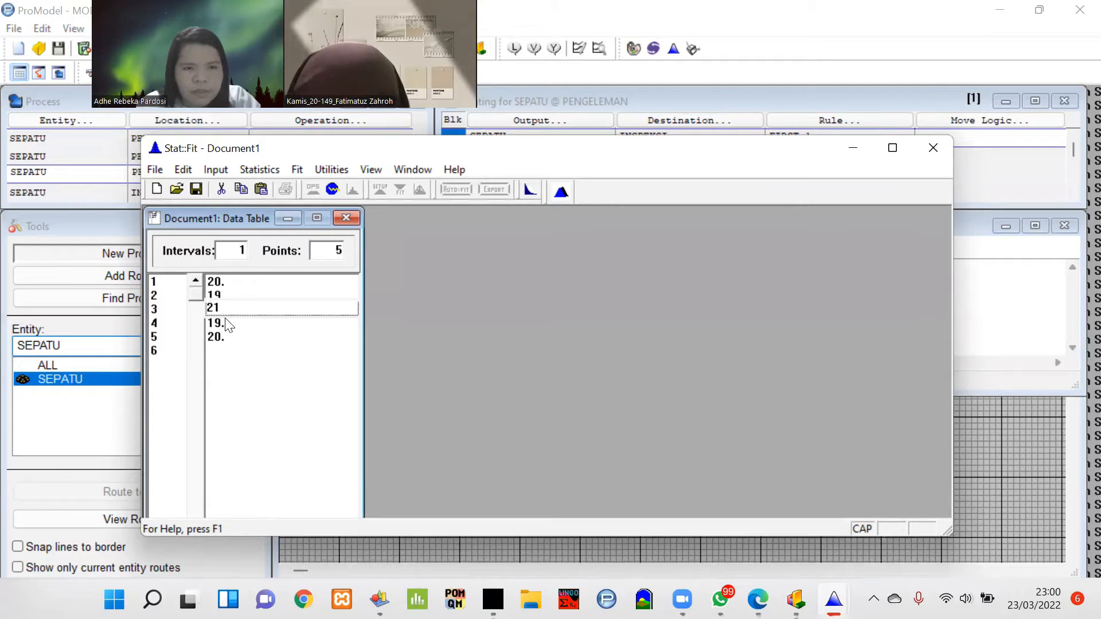
{"action": "key", "text": "Return"}
{"action": "left_click", "coordinate": [216, 321]}
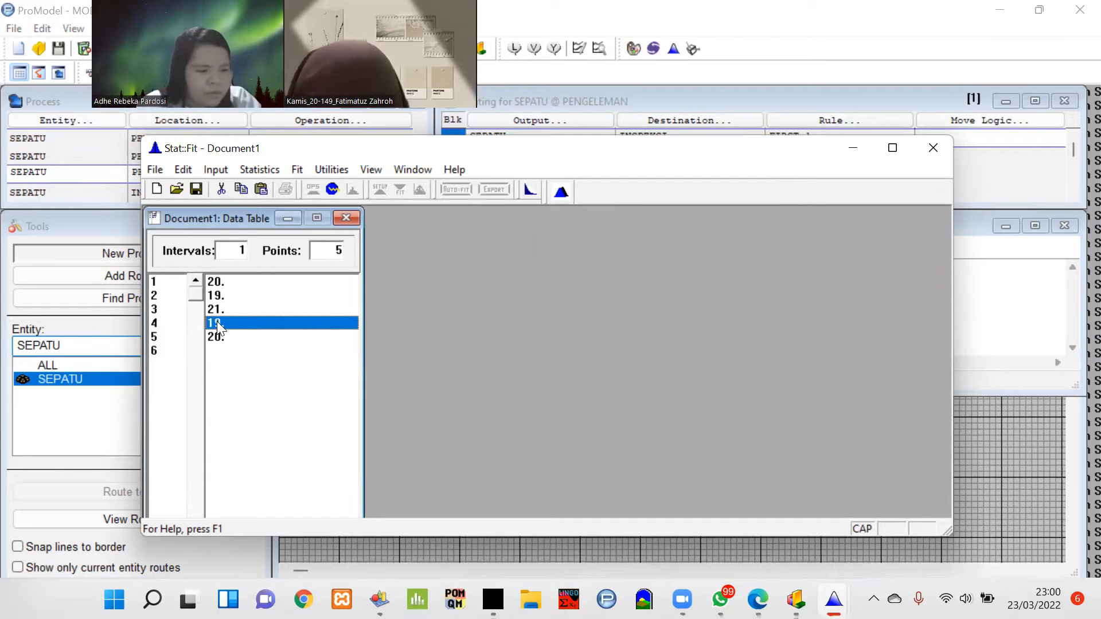
{"action": "type", "text": "22"}
{"action": "key", "text": "Return"}
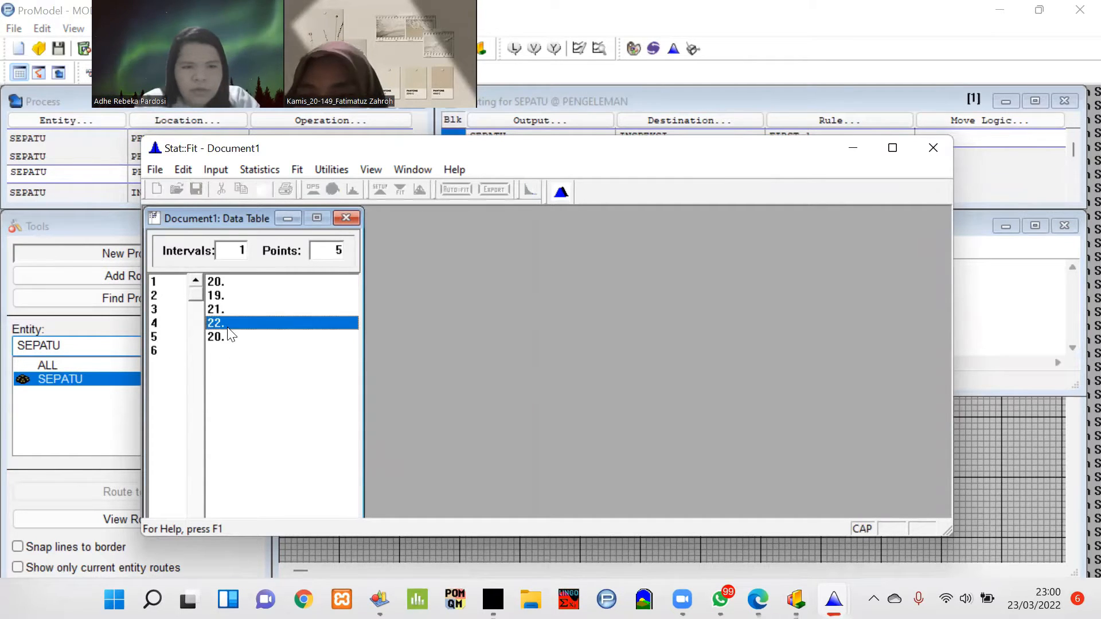
{"action": "left_click", "coordinate": [221, 337]}
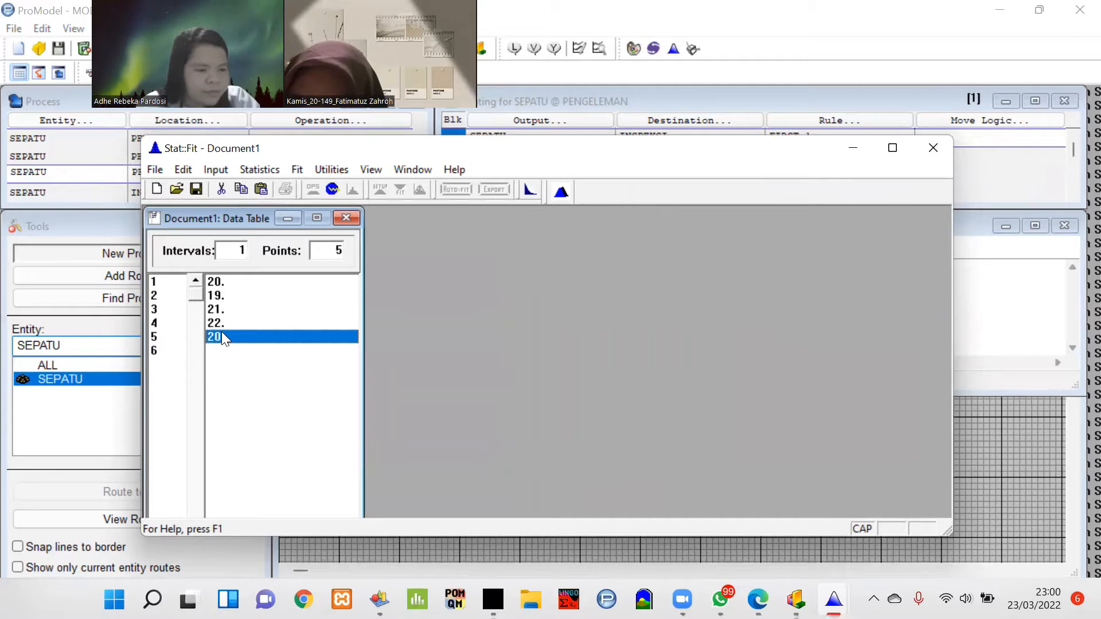
{"action": "type", "text": "19"}
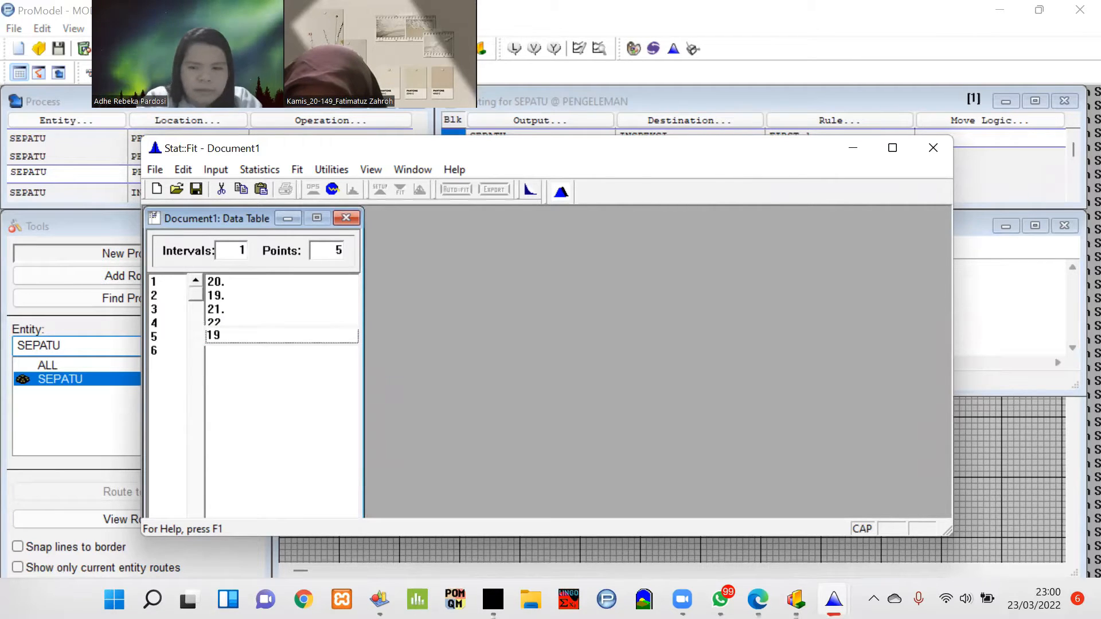
{"action": "key", "text": "Return"}
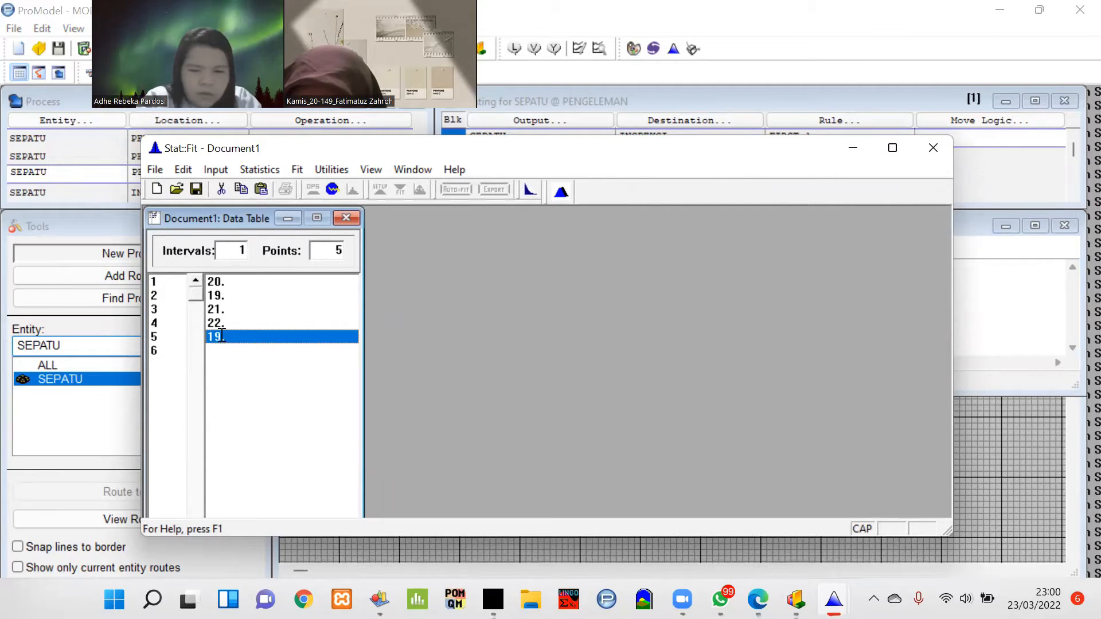
{"action": "type", "text": "20"}
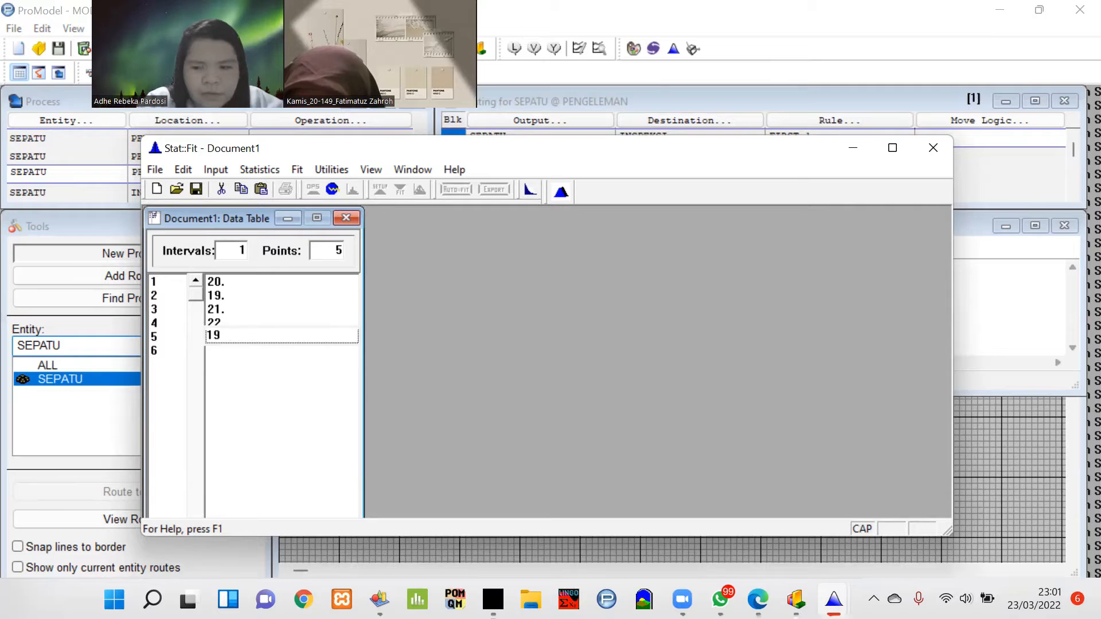
{"action": "left_click", "coordinate": [226, 337]}
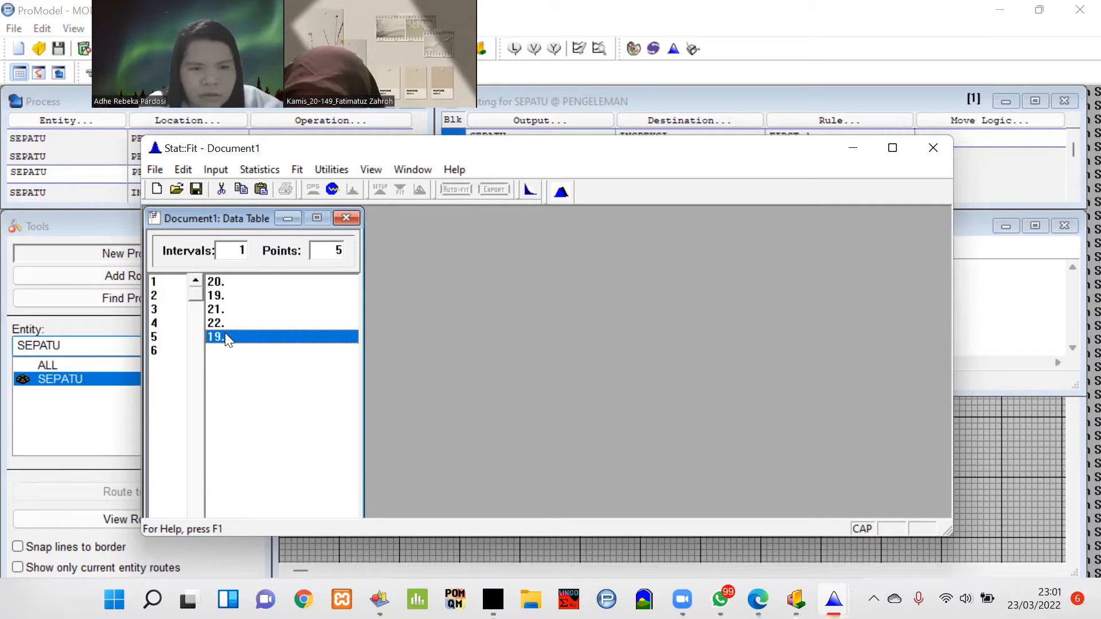
Step: Enter 20, 19, 21, 22 and 19 as the sixth to tenth data points
{"action": "left_click", "coordinate": [224, 351]}
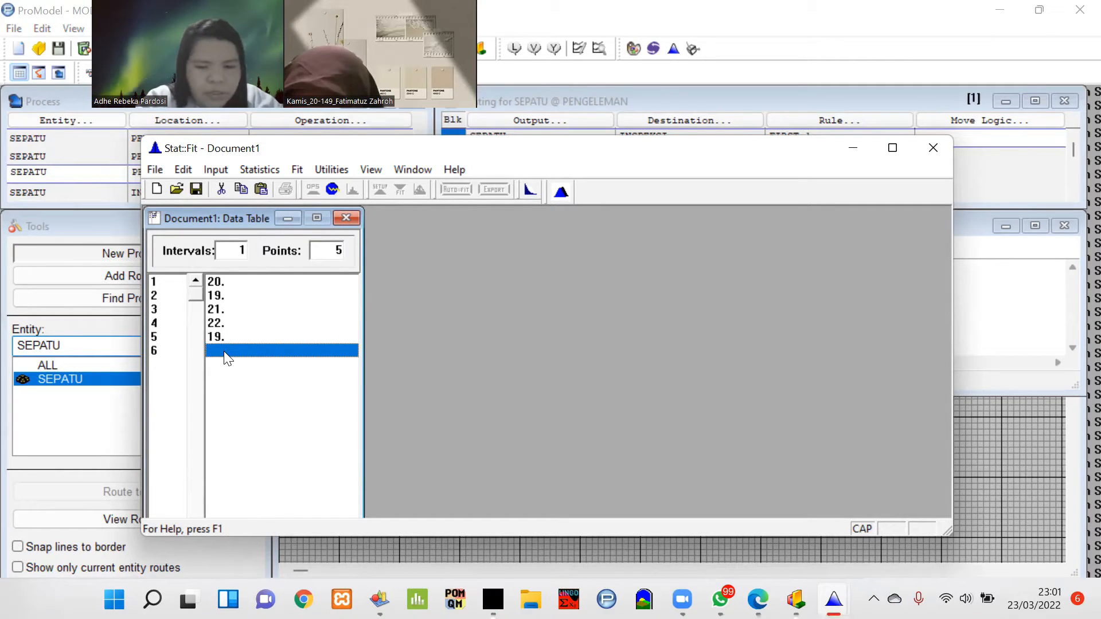
{"action": "type", "text": "20"}
{"action": "key", "text": "Return"}
{"action": "type", "text": "19"}
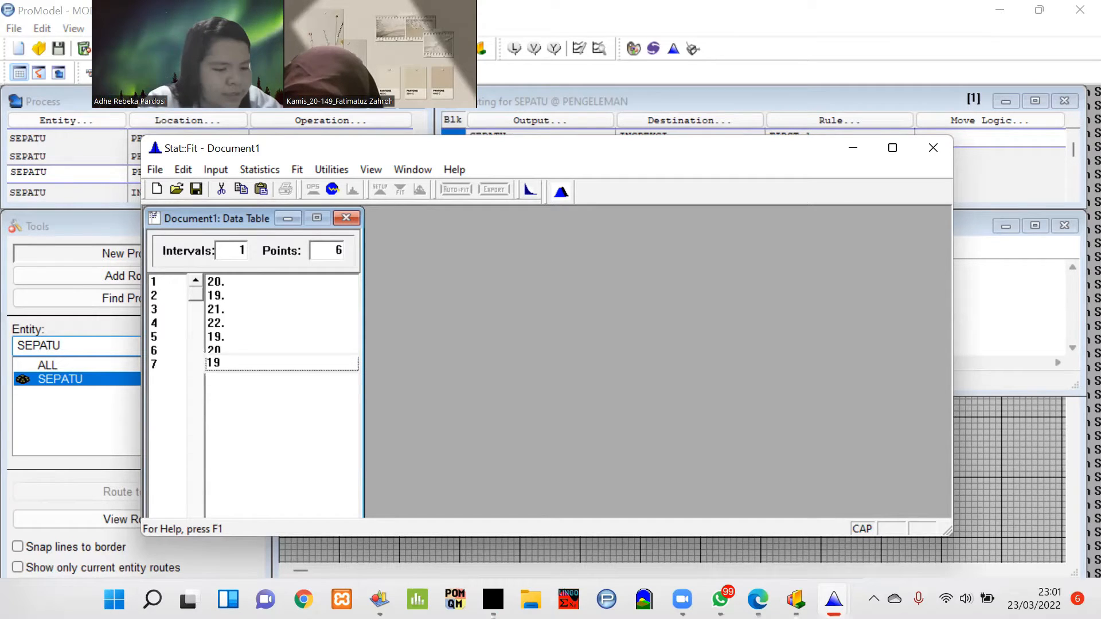
{"action": "key", "text": "Return"}
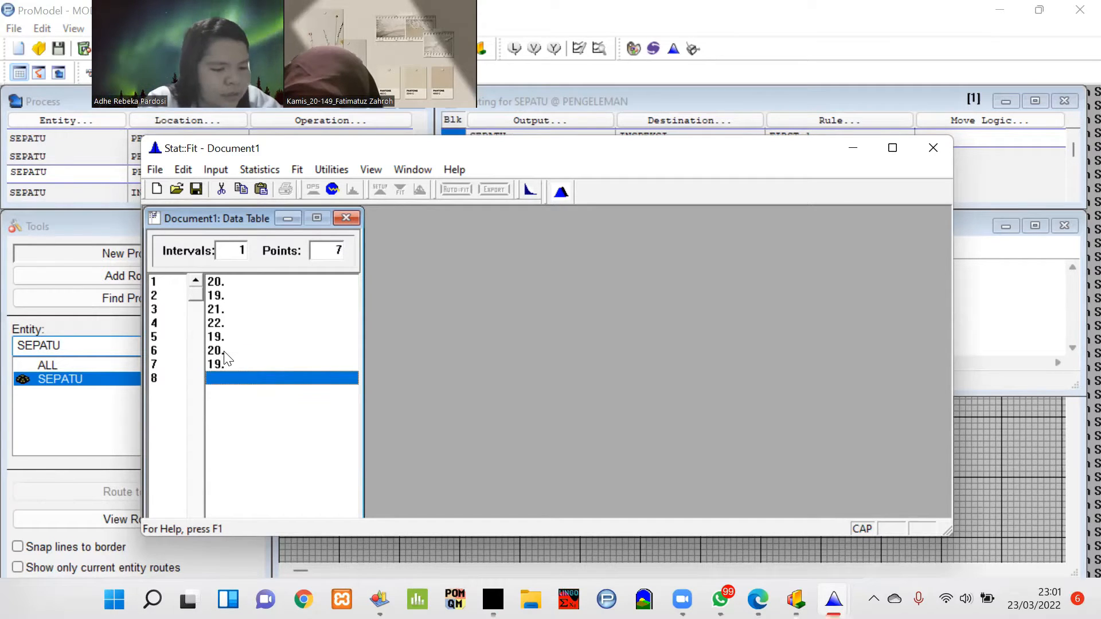
{"action": "type", "text": "21"}
{"action": "key", "text": "Return"}
{"action": "type", "text": "2"}
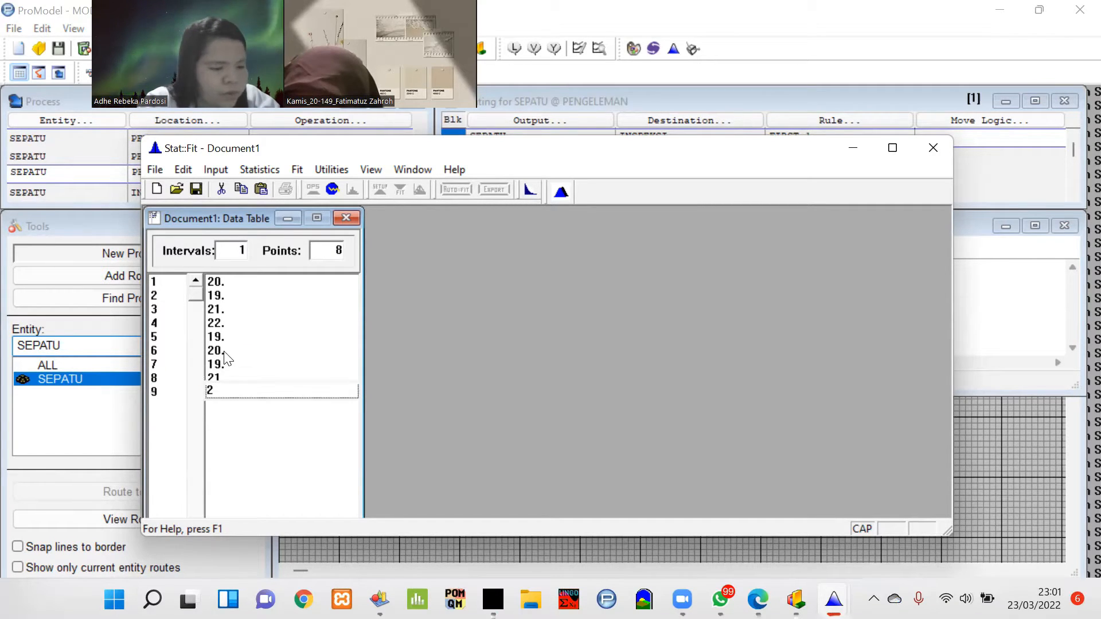
{"action": "type", "text": "2"}
{"action": "key", "text": "Return"}
{"action": "type", "text": "18"}
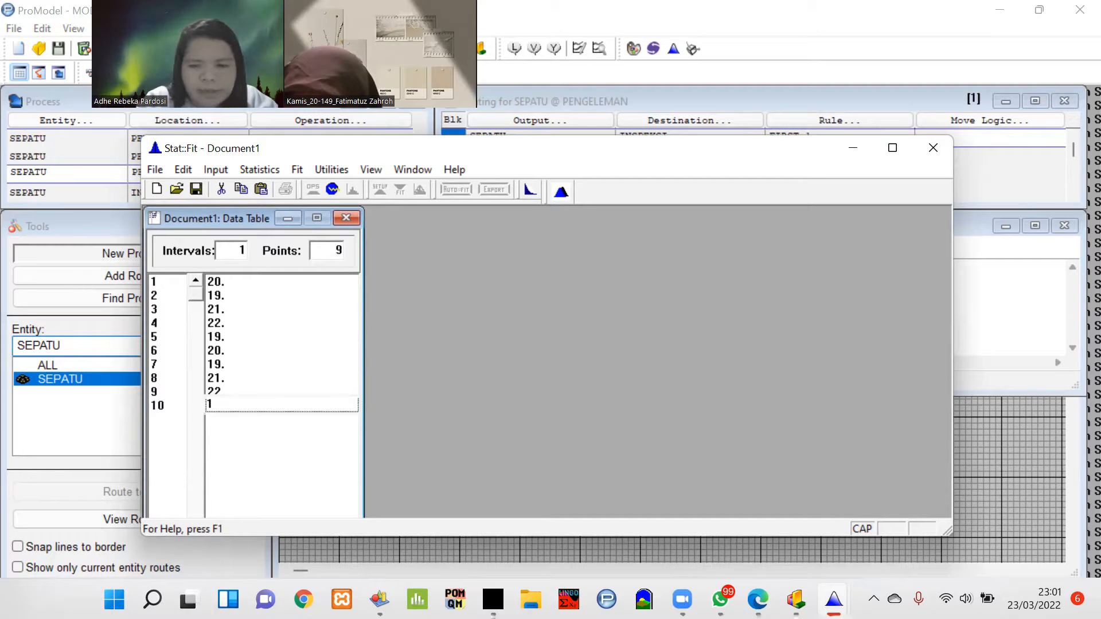
{"action": "key", "text": "Return"}
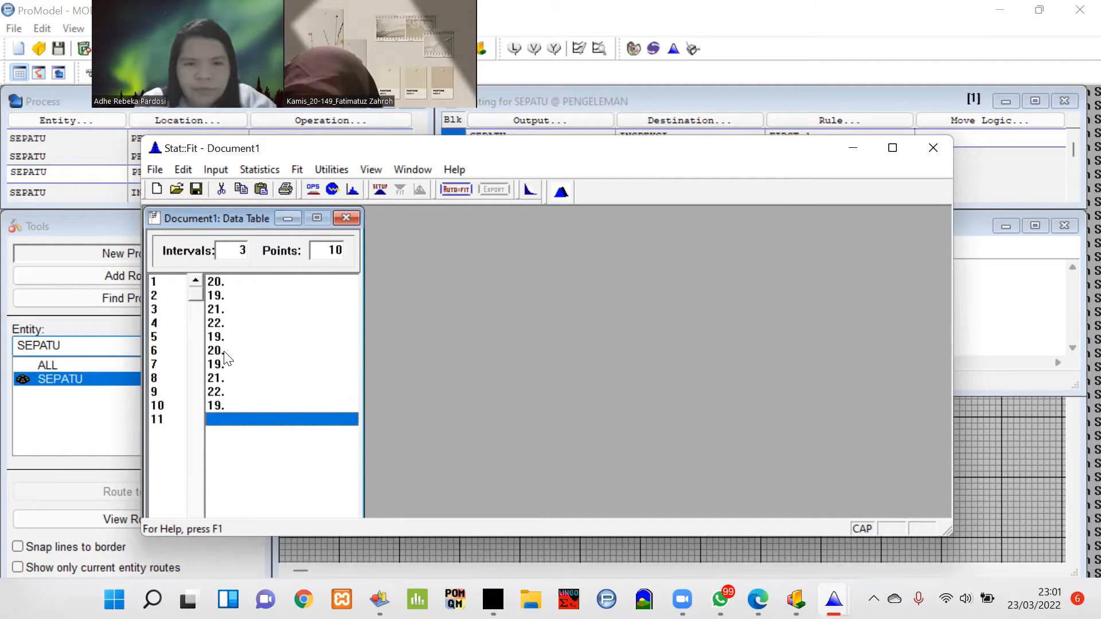
Step: Run Auto::Fit on the PENGELEMAN data using discrete distributions with a lower bound
{"action": "left_click", "coordinate": [451, 194]}
{"action": "left_click", "coordinate": [378, 322]}
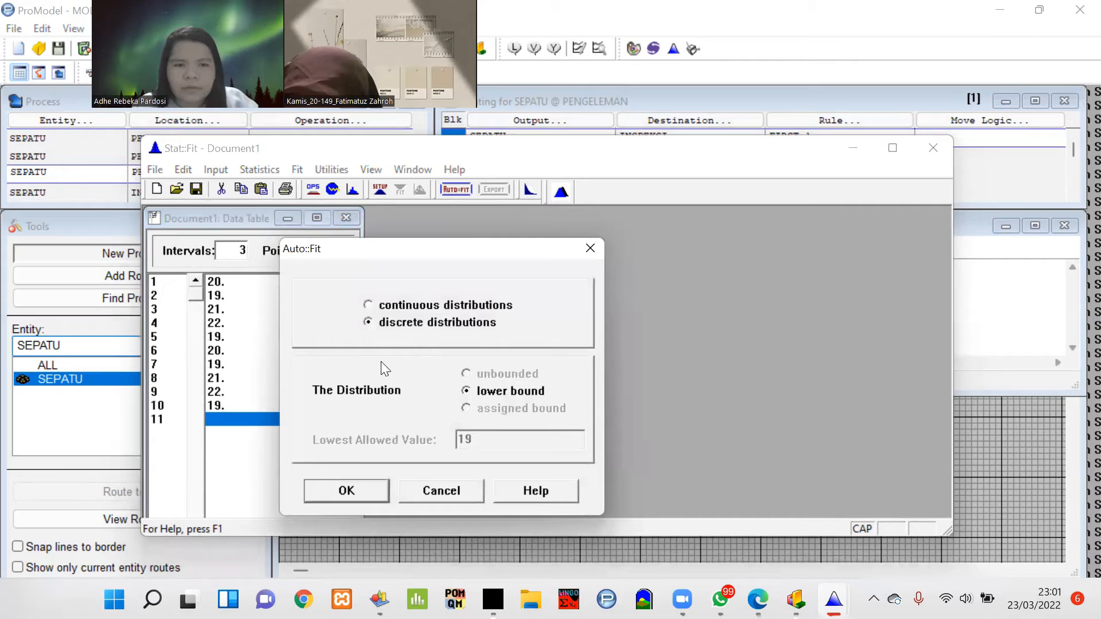
{"action": "left_click", "coordinate": [346, 493]}
Step: Export the Binomial fit of the PENGELEMAN data to the clipboard in ProModel format with a precision of 3
{"action": "left_click", "coordinate": [699, 313]}
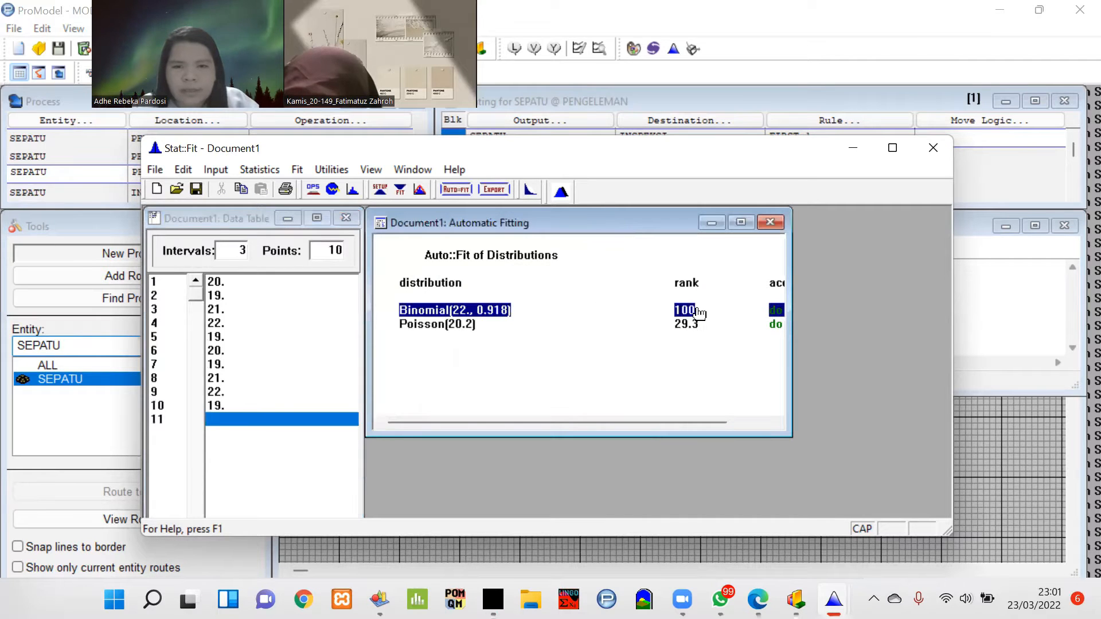
{"action": "left_click", "coordinate": [493, 189]}
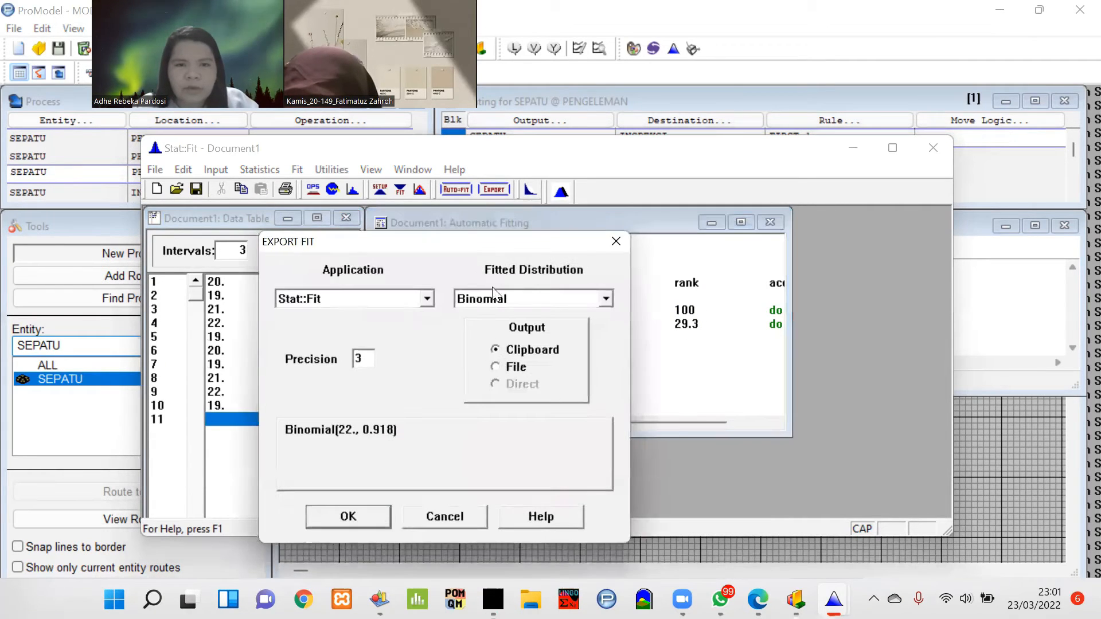
{"action": "scroll", "coordinate": [309, 357], "scroll_direction": "up", "scroll_amount": 3}
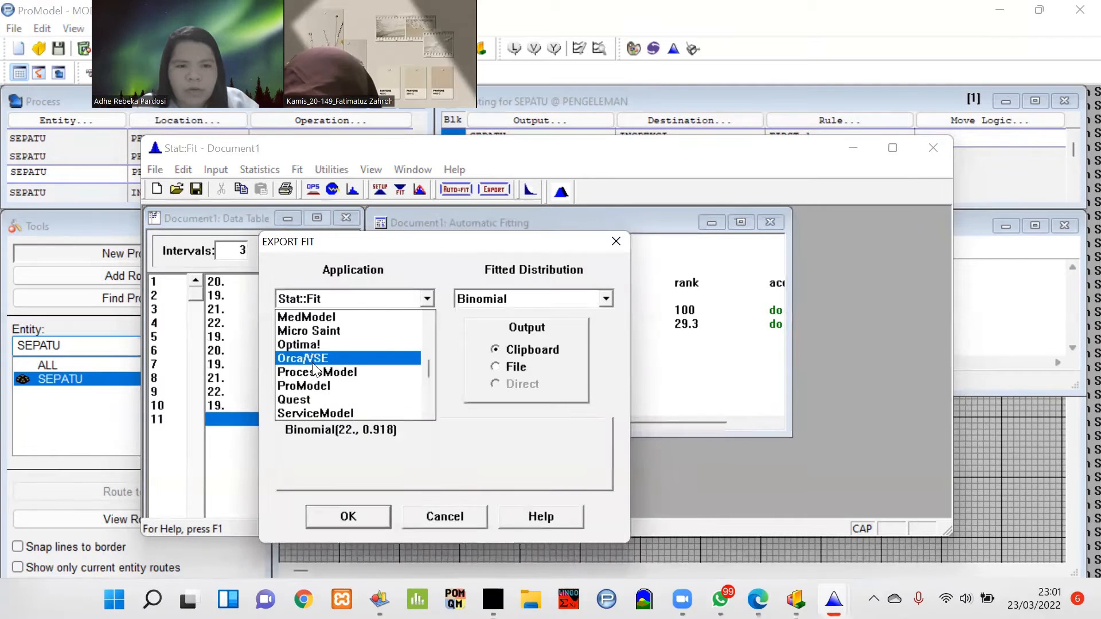
{"action": "left_click", "coordinate": [344, 385]}
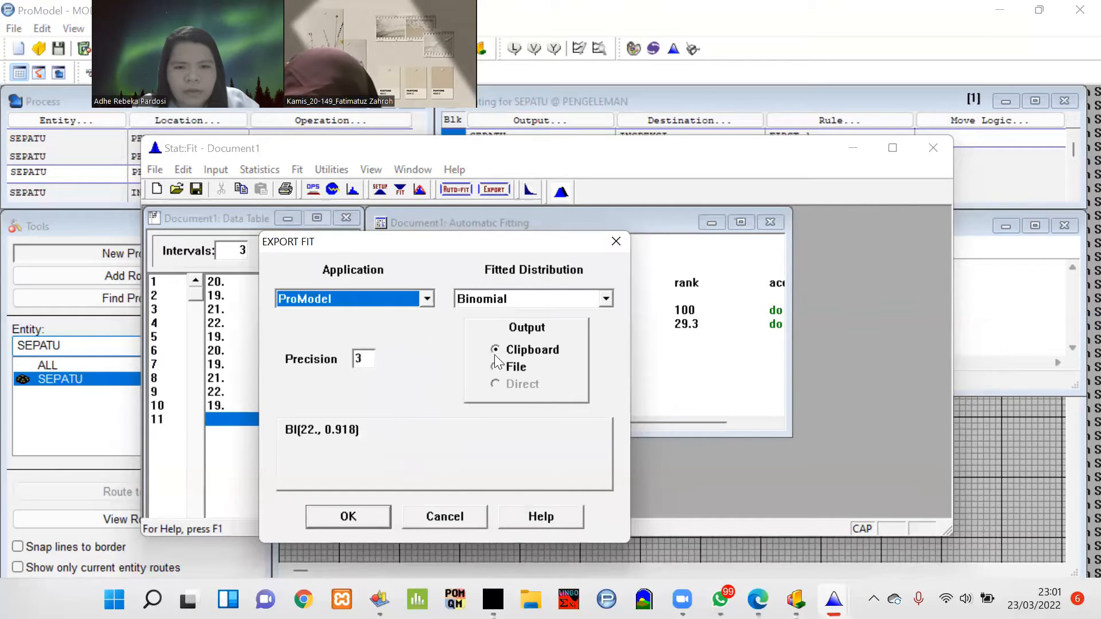
{"action": "left_click", "coordinate": [350, 516]}
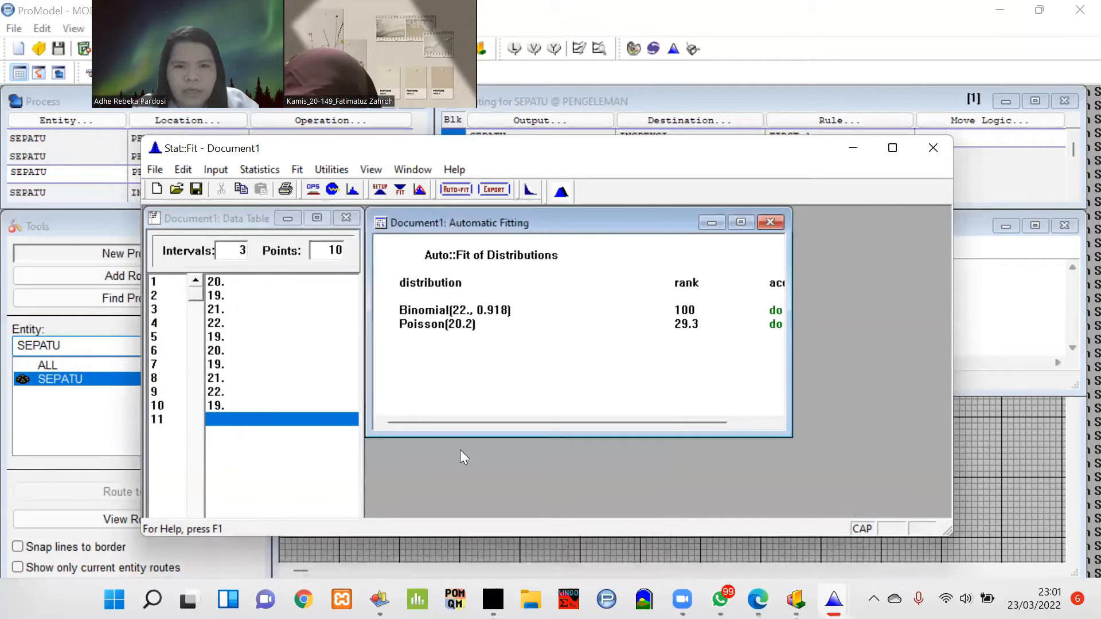
Step: Return to ProModel and set the move logic from PENGELEMAN to INSPEKSI to MOVE FOR the copied BI(22., 0.918)
{"action": "left_click", "coordinate": [853, 148]}
{"action": "left_click", "coordinate": [801, 247]}
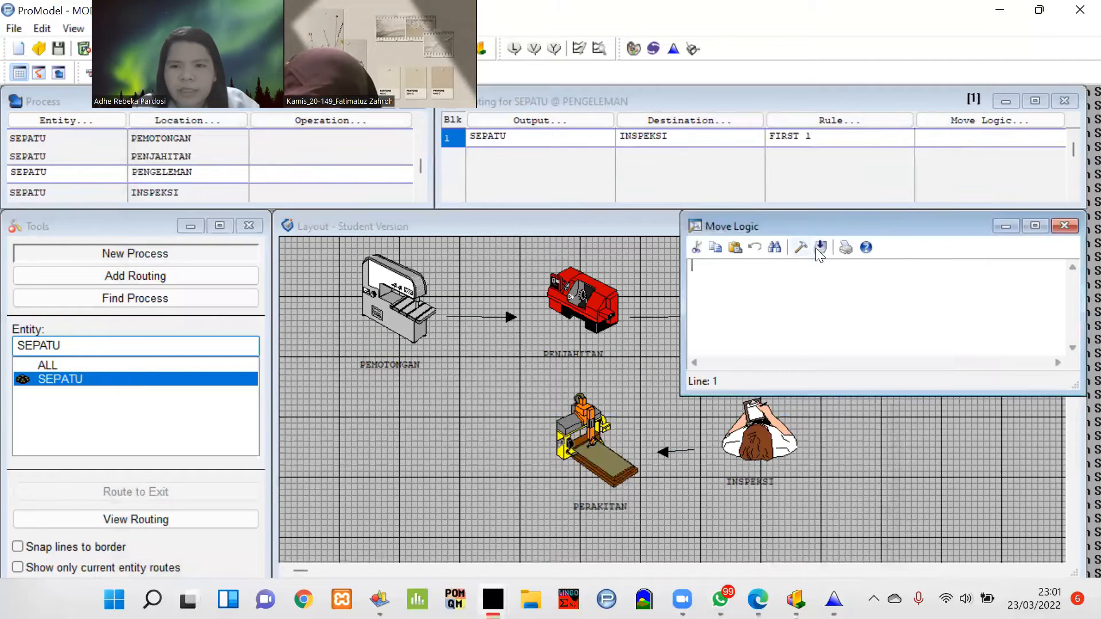
{"action": "right_click", "coordinate": [501, 345]}
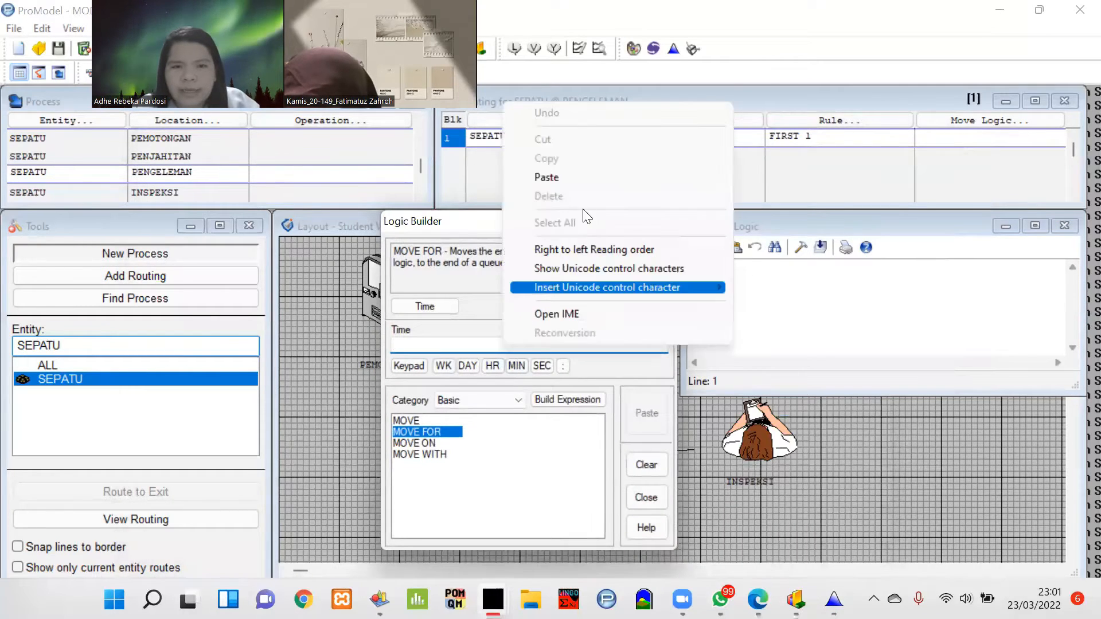
{"action": "left_click", "coordinate": [539, 175]}
{"action": "left_click", "coordinate": [646, 425]}
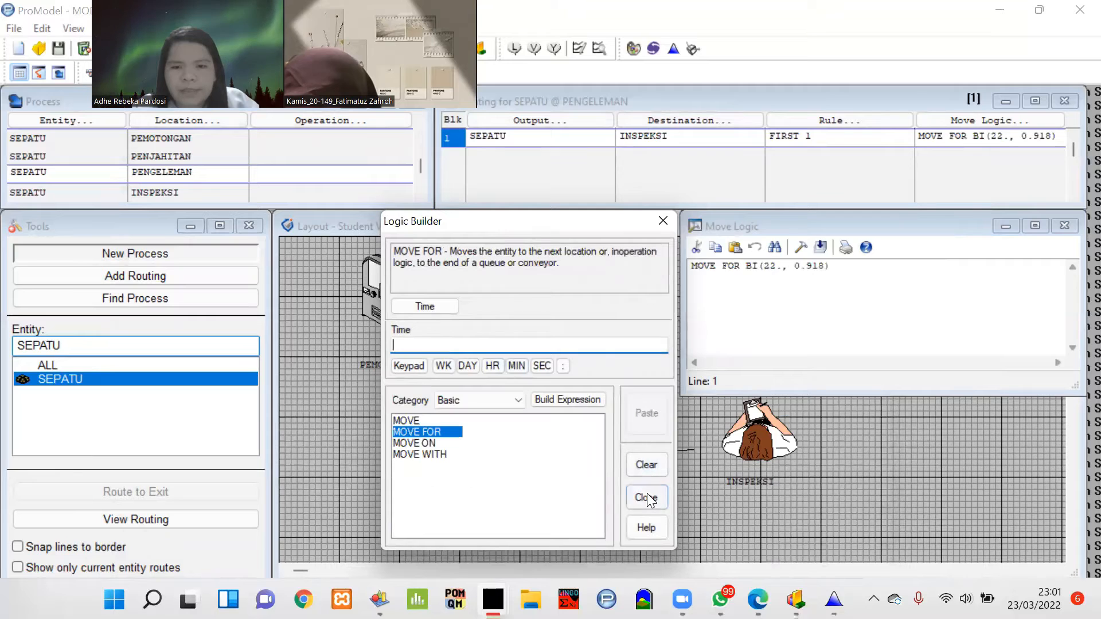
{"action": "left_click", "coordinate": [646, 497]}
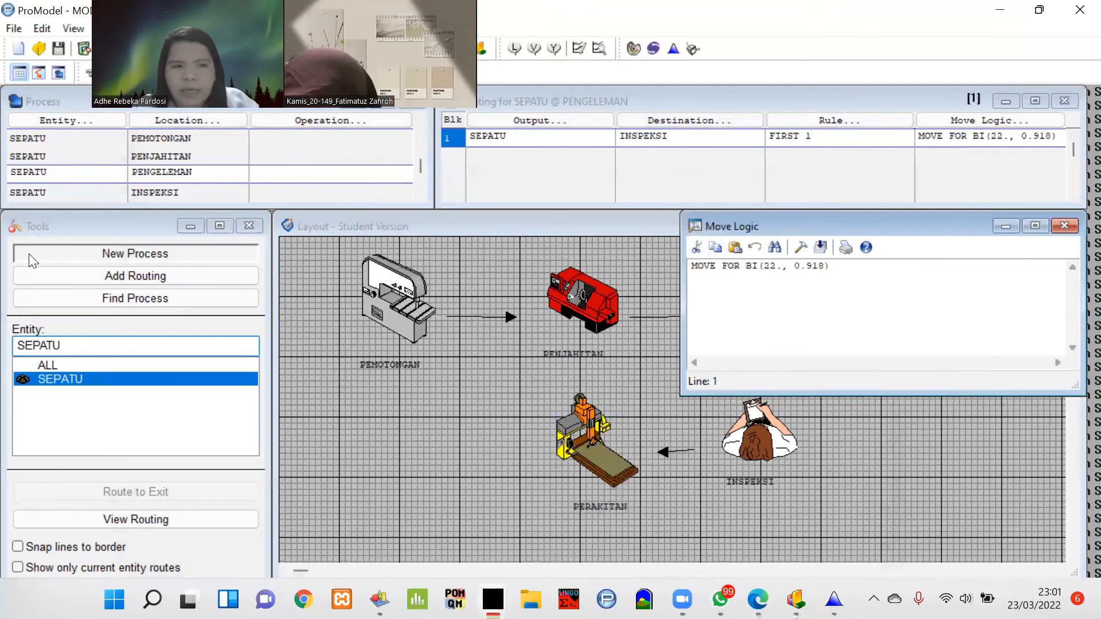
Step: Select the INSPEKSI process, open Stat::Fit and enter 33, 35, 37, 36 and 34 as the first five data points
{"action": "left_click", "coordinate": [41, 197]}
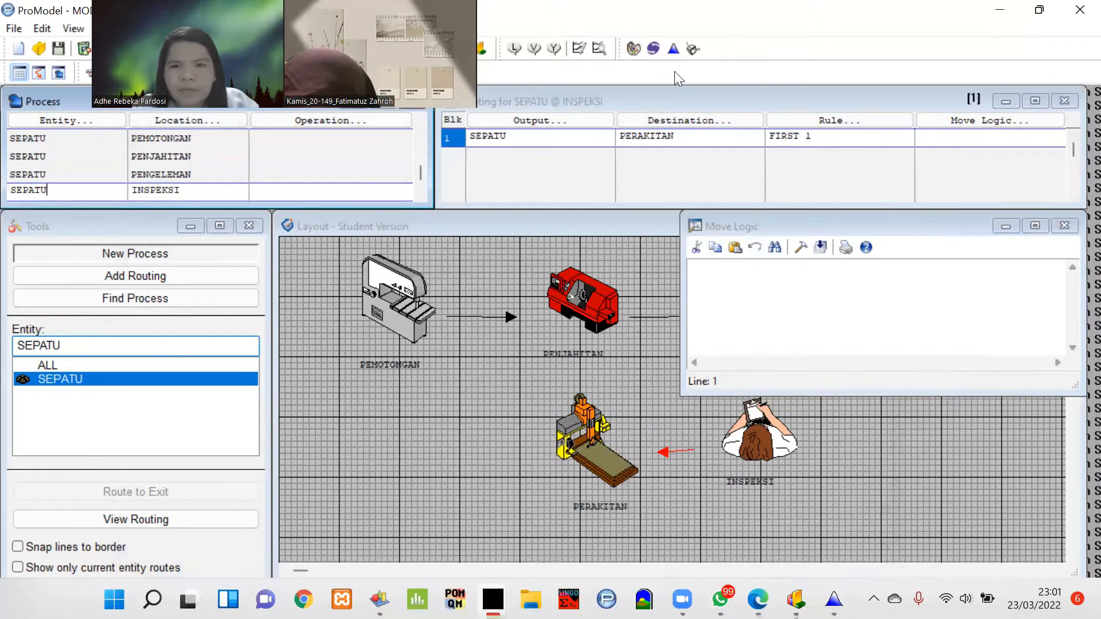
{"action": "left_click", "coordinate": [673, 48]}
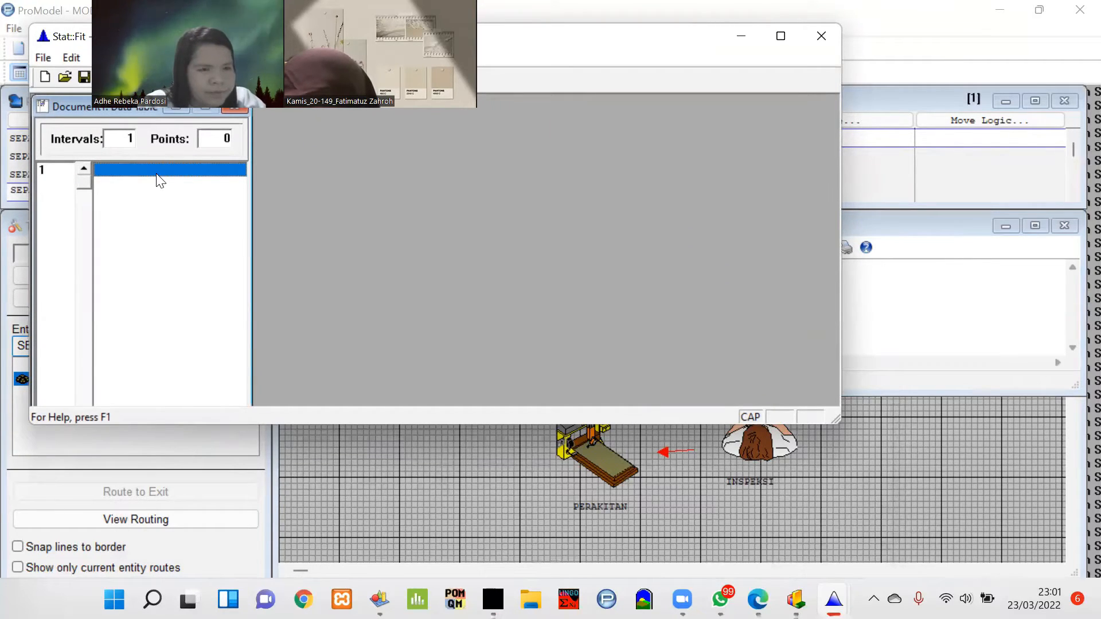
{"action": "type", "text": "33"}
{"action": "key", "text": "Return"}
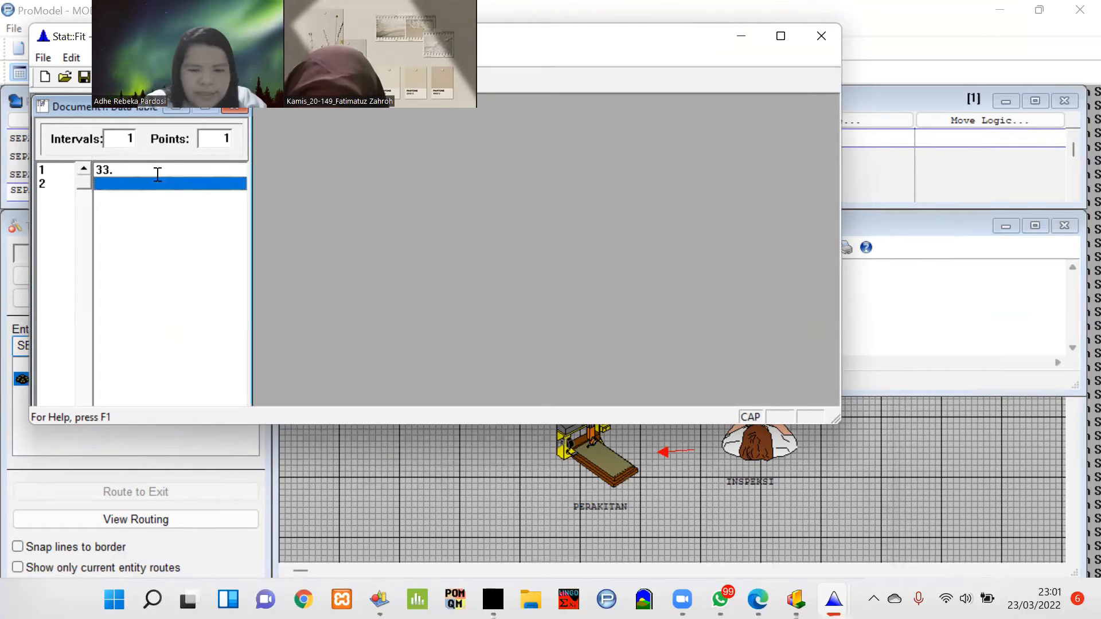
{"action": "type", "text": "35"}
{"action": "key", "text": "Return"}
{"action": "type", "text": "37"}
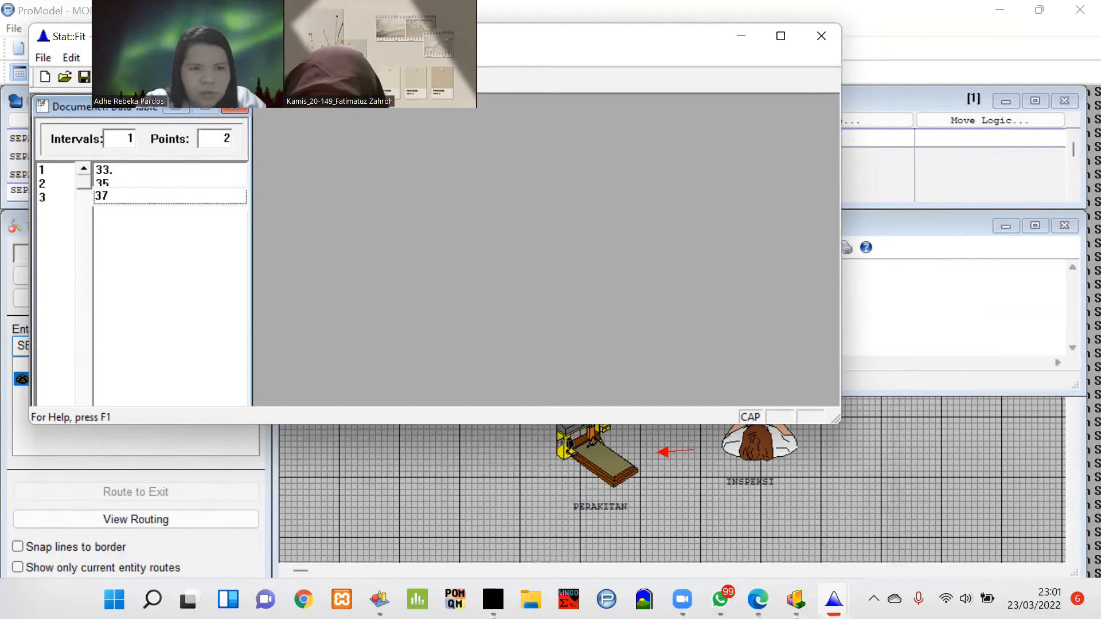
{"action": "key", "text": "Return"}
{"action": "type", "text": "36"}
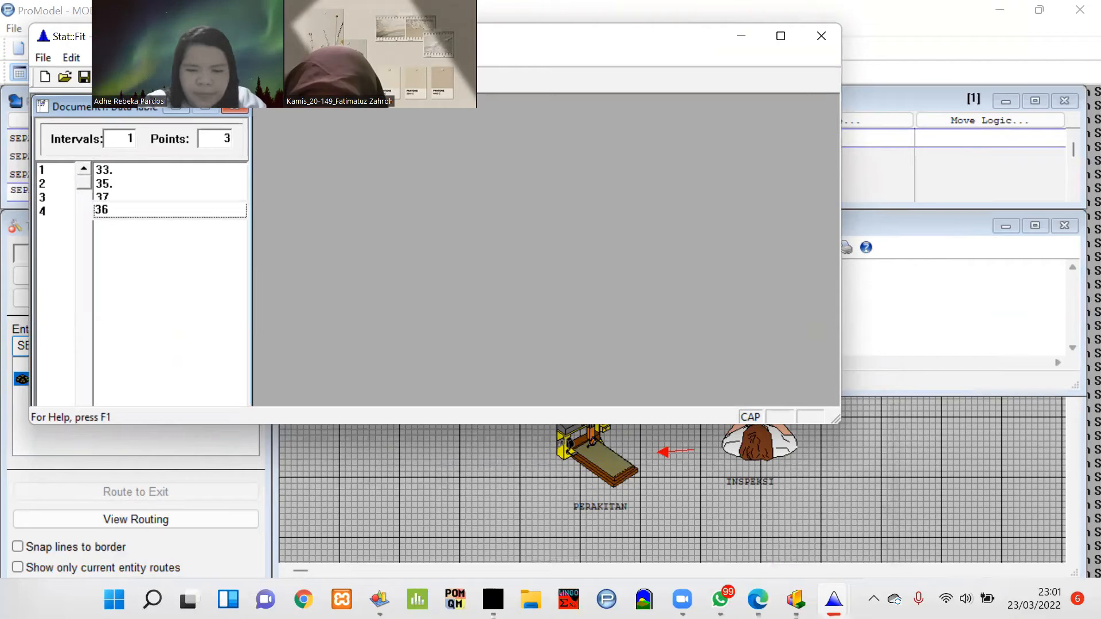
{"action": "key", "text": "Return"}
{"action": "type", "text": "34"}
{"action": "key", "text": "Return"}
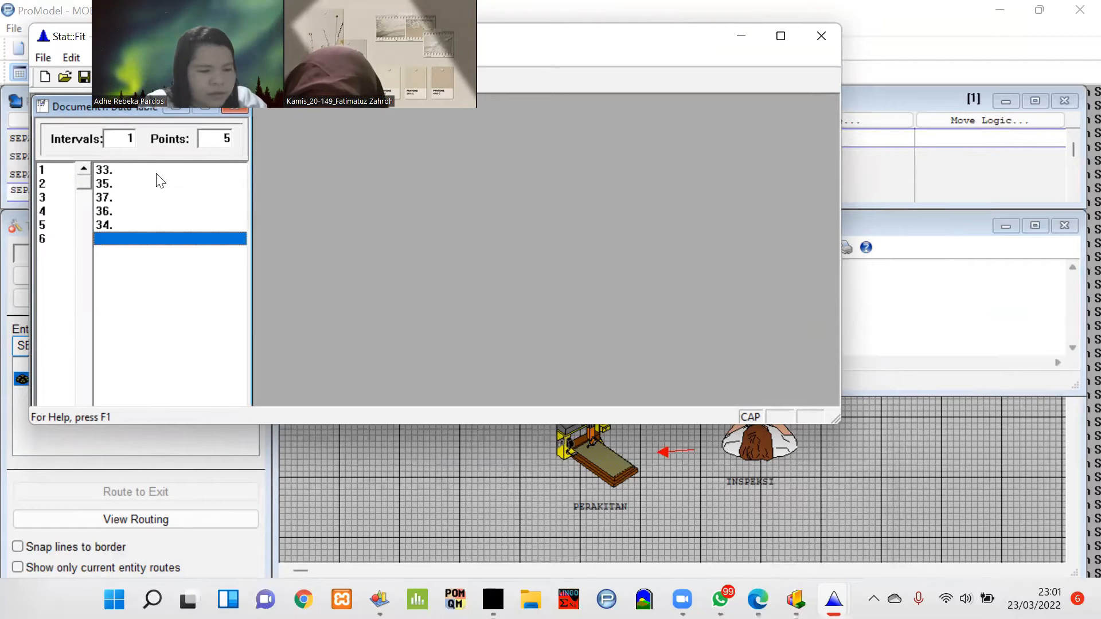
Step: Enter 33, 35, 37, 36 and 34 as the sixth to tenth data points for INSPEKSI
{"action": "type", "text": "33"}
{"action": "key", "text": "Return"}
{"action": "type", "text": "35"}
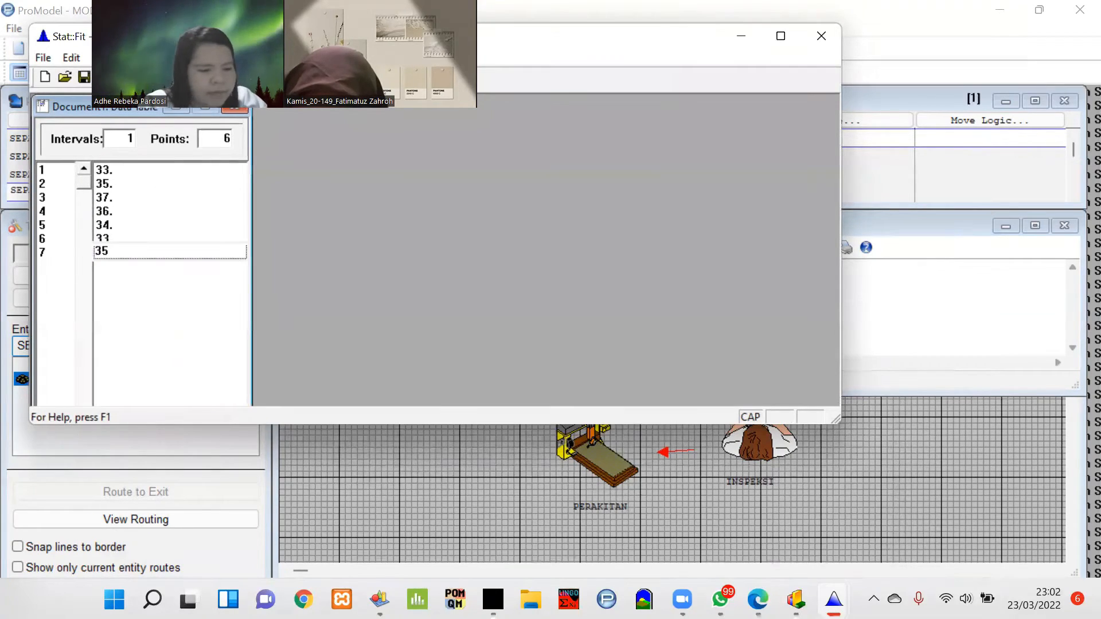
{"action": "key", "text": "Return"}
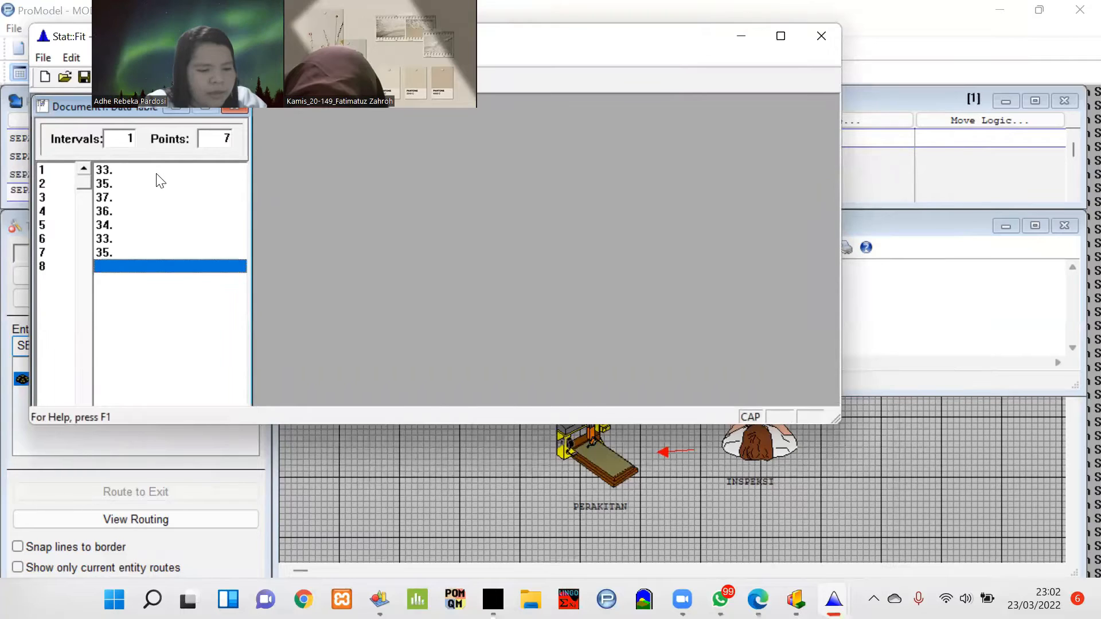
{"action": "type", "text": "37"}
{"action": "key", "text": "Return"}
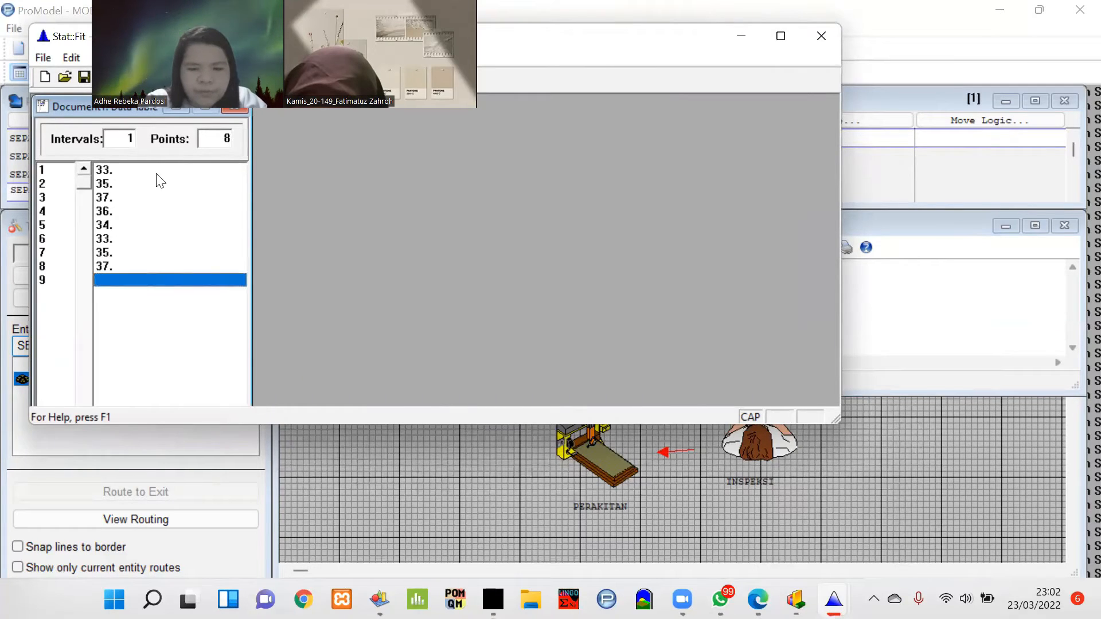
{"action": "type", "text": "36"}
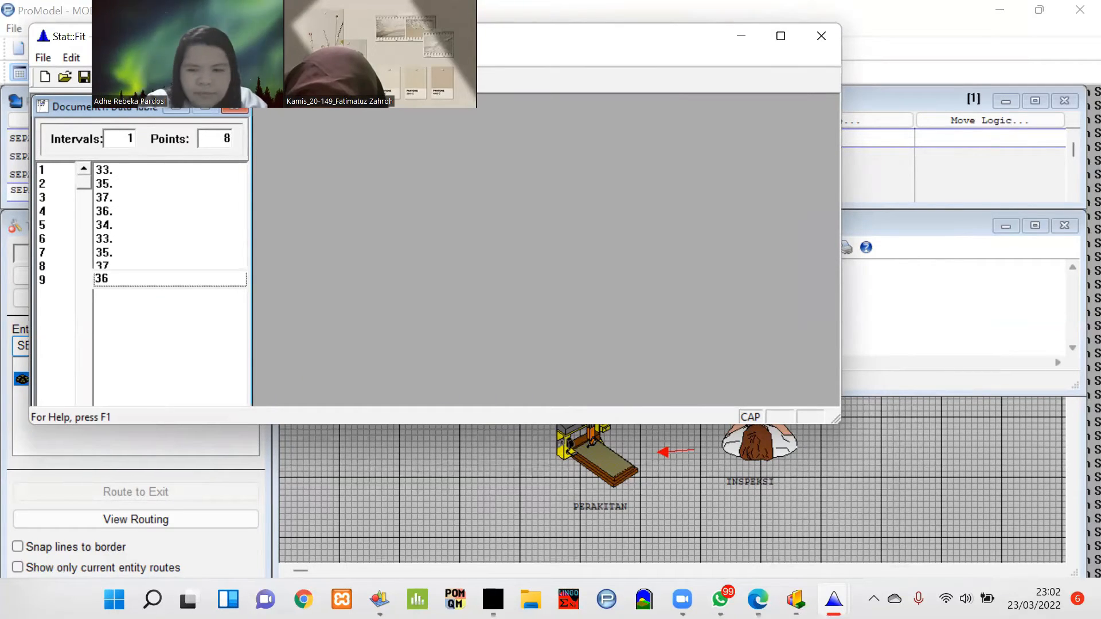
{"action": "key", "text": "Return"}
{"action": "type", "text": "34"}
{"action": "key", "text": "Return"}
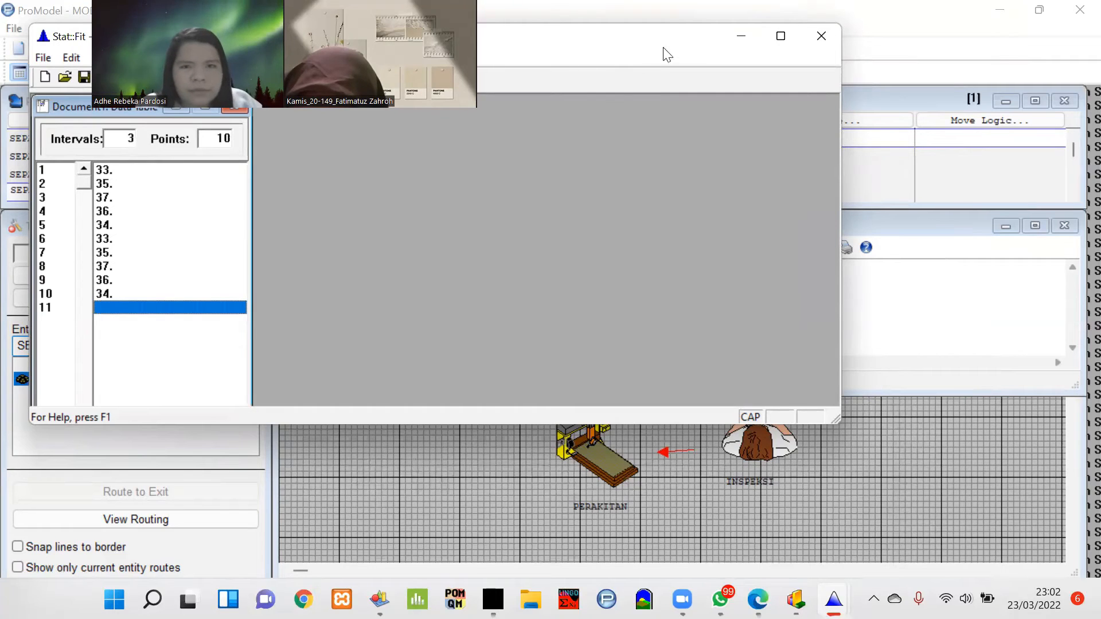
Step: Run Auto::Fit on the INSPEKSI data using discrete distributions
{"action": "left_click_drag", "start_coordinate": [283, 52], "coordinate": [779, 62]}
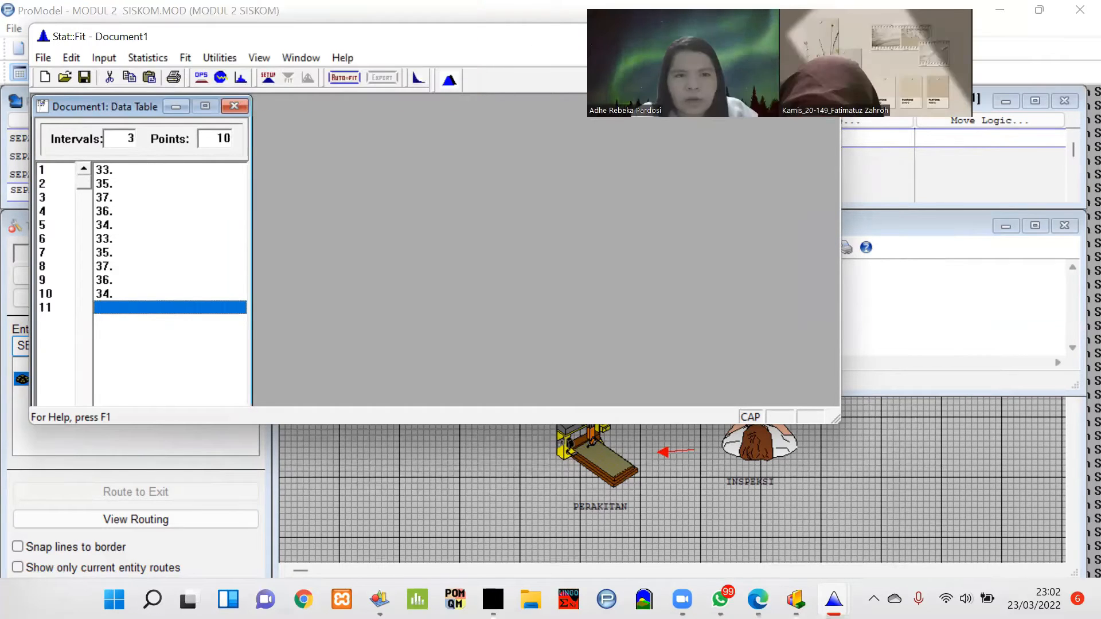
{"action": "left_click", "coordinate": [344, 78]}
{"action": "left_click", "coordinate": [255, 211]}
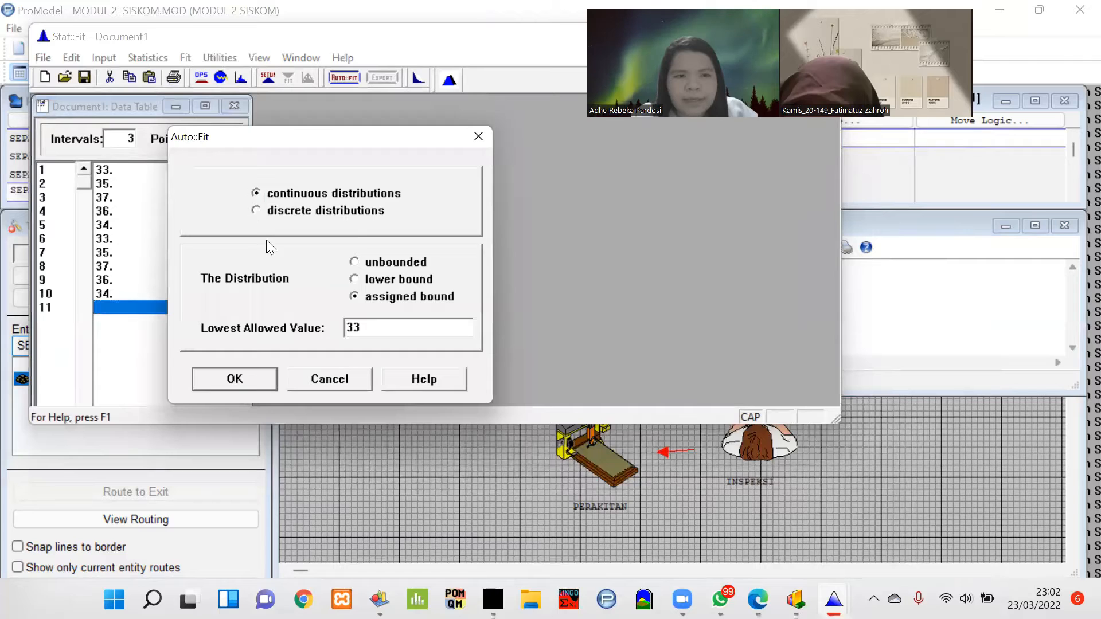
{"action": "left_click", "coordinate": [234, 379]}
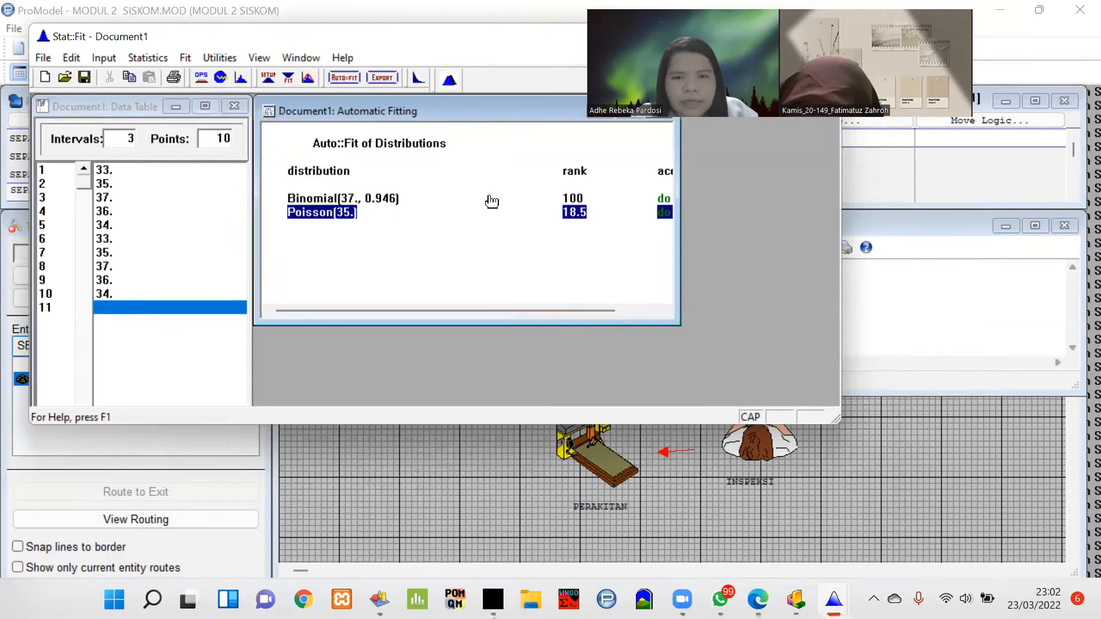
Step: Export the Binomial fit of the INSPEKSI data to the clipboard in ProModel format with a precision of 3
{"action": "left_click", "coordinate": [375, 80]}
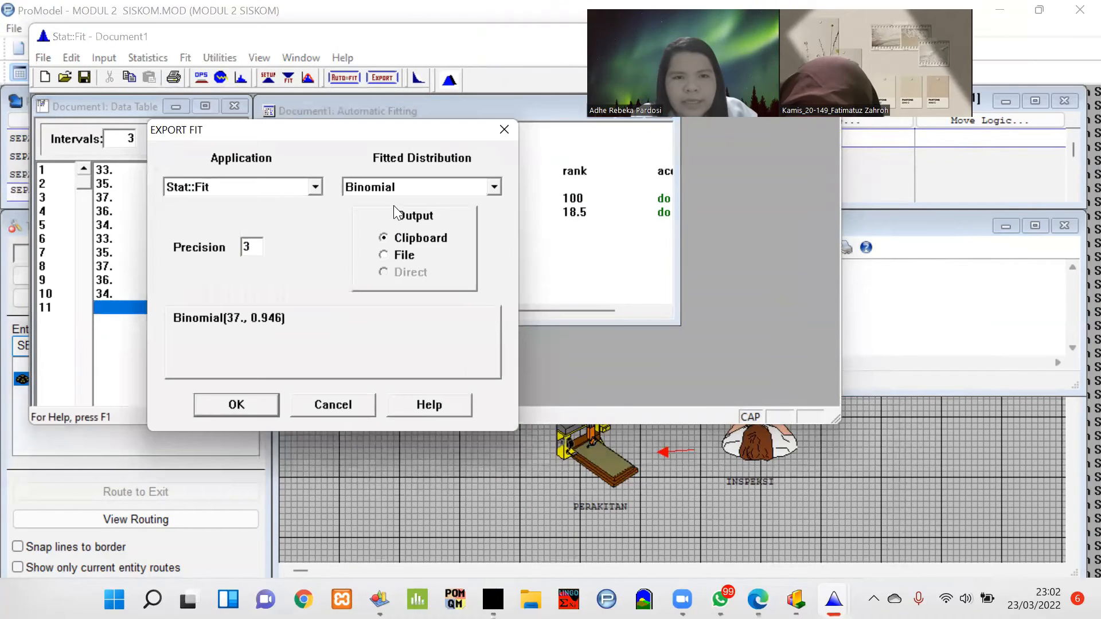
{"action": "left_click", "coordinate": [249, 188]}
{"action": "scroll", "coordinate": [220, 246], "scroll_direction": "up", "scroll_amount": 2}
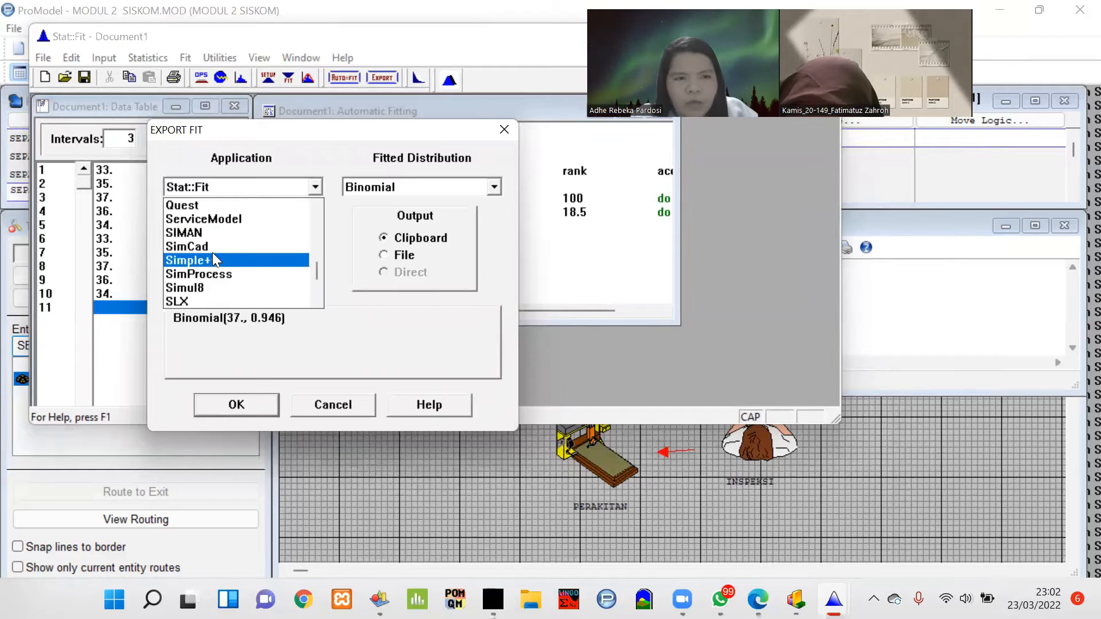
{"action": "scroll", "coordinate": [209, 245], "scroll_direction": "up", "scroll_amount": 3}
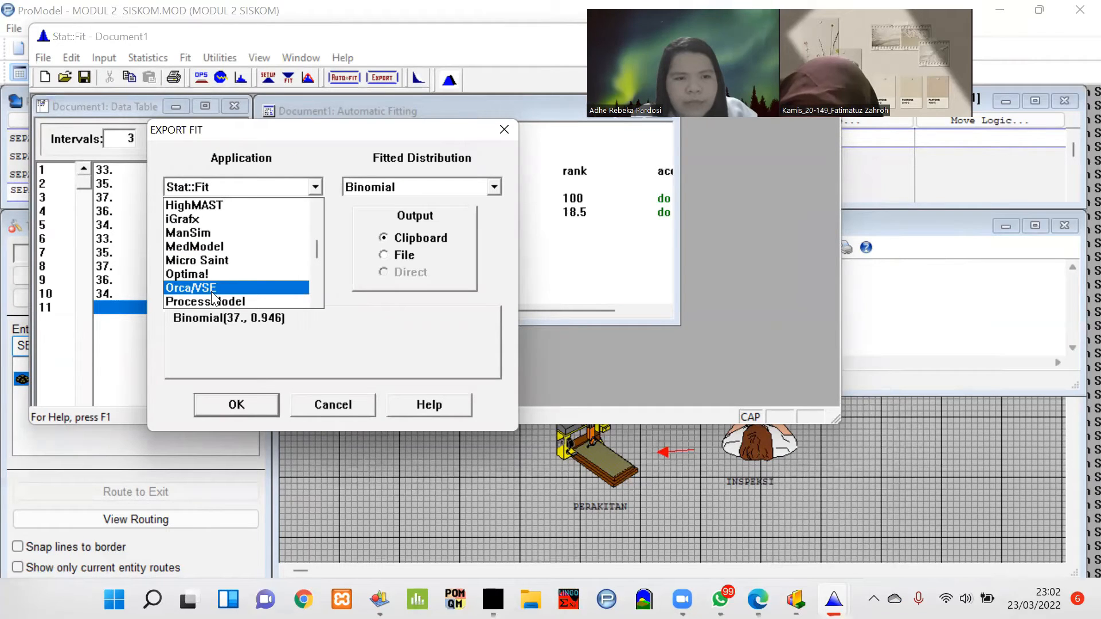
{"action": "scroll", "coordinate": [209, 284], "scroll_direction": "down", "scroll_amount": 1}
{"action": "left_click", "coordinate": [195, 273]}
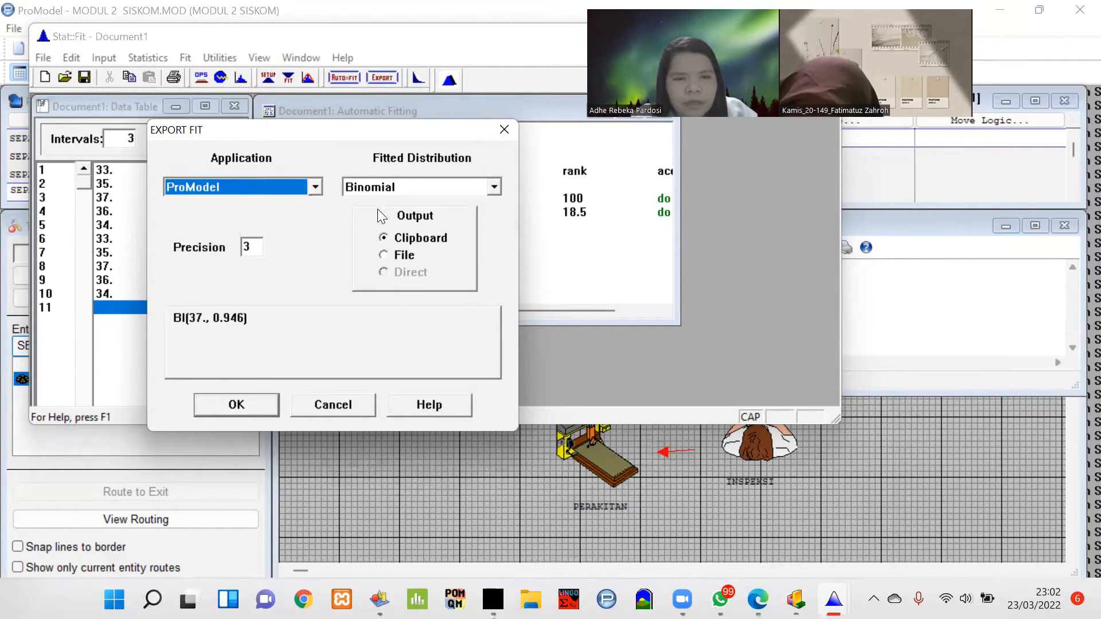
{"action": "left_click", "coordinate": [238, 404]}
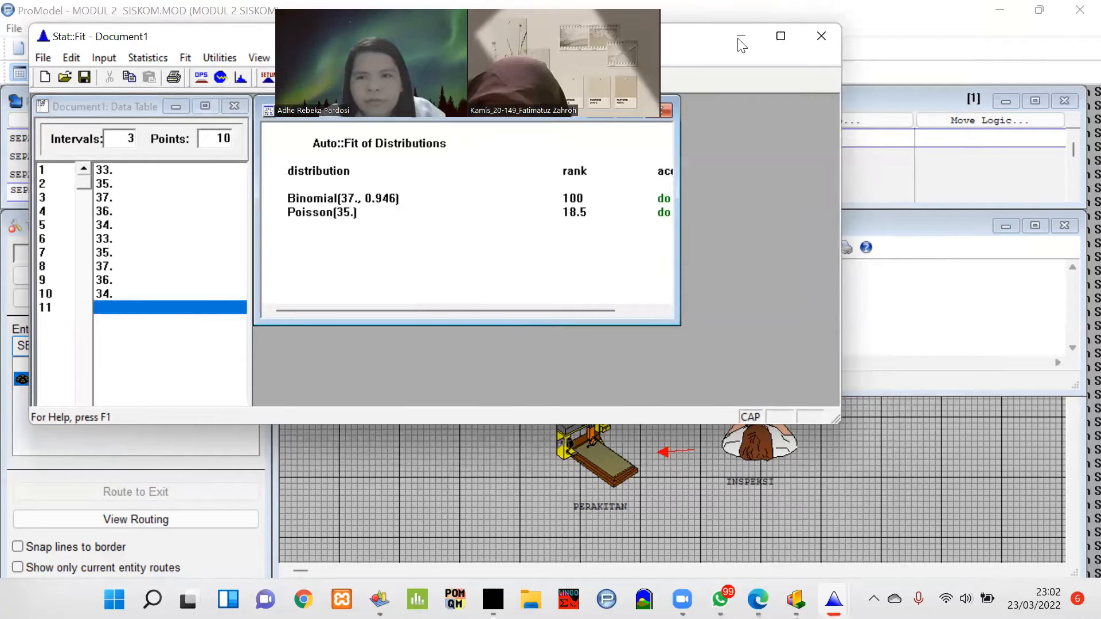
Step: Return to ProModel and set the move logic from INSPEKSI to PERAKITAN to MOVE FOR the copied BI(37., 0.946)
{"action": "left_click", "coordinate": [849, 265]}
{"action": "left_click", "coordinate": [800, 247]}
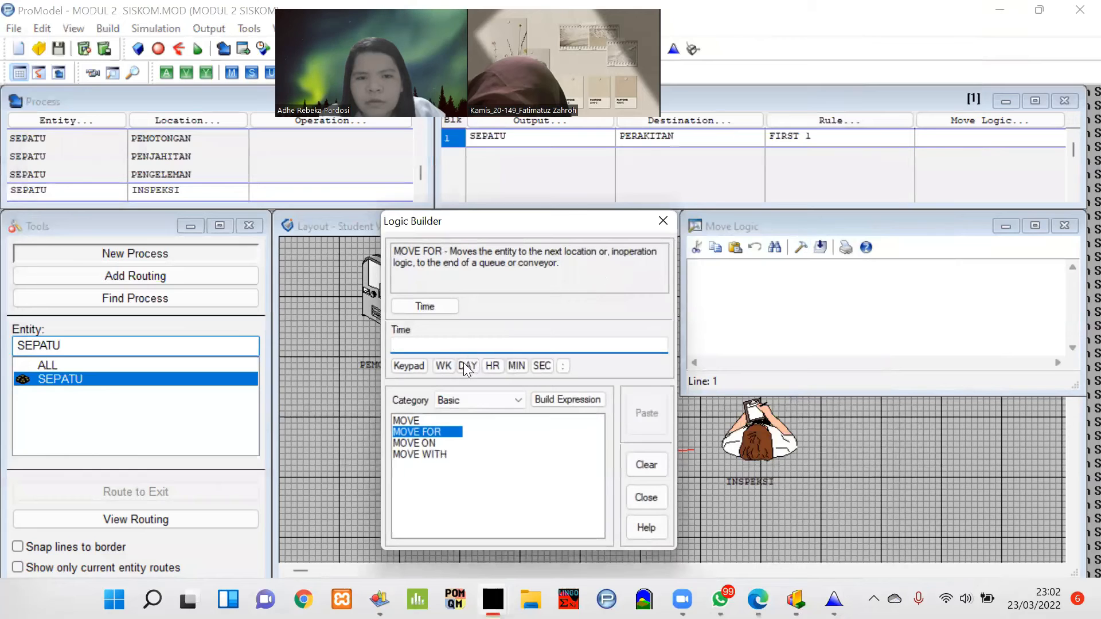
{"action": "right_click", "coordinate": [456, 347]}
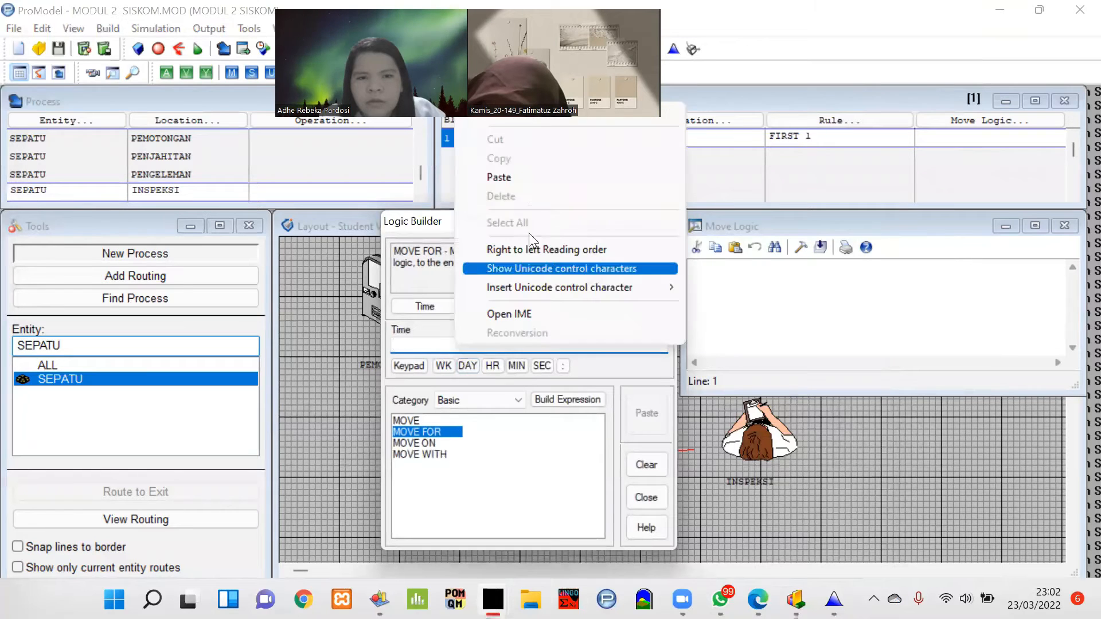
{"action": "left_click", "coordinate": [532, 174]}
{"action": "left_click", "coordinate": [634, 413]}
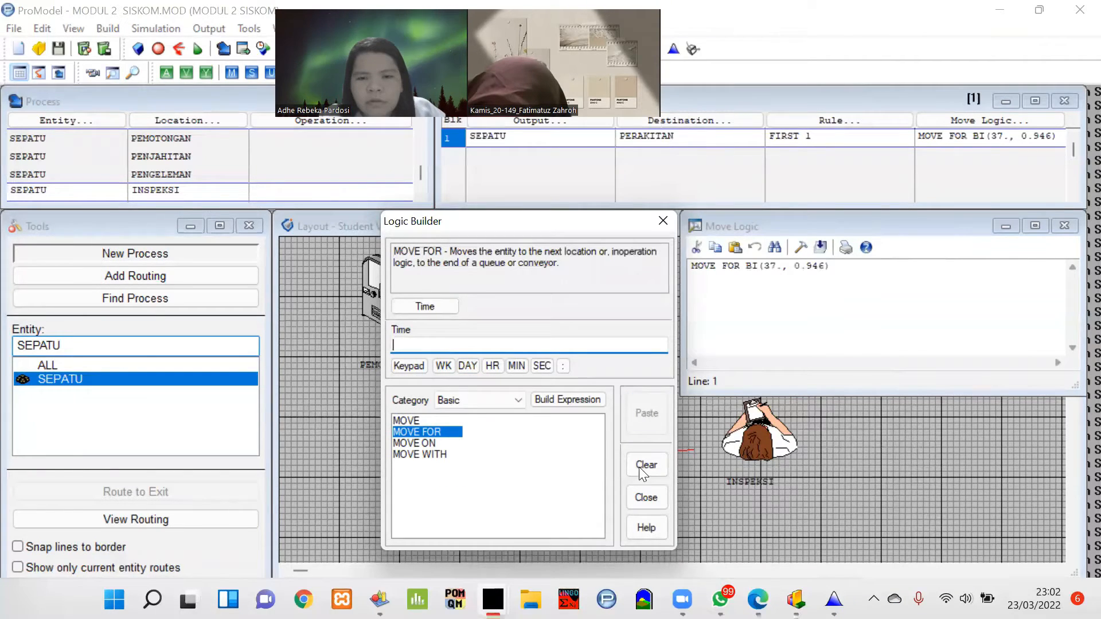
{"action": "left_click", "coordinate": [645, 496]}
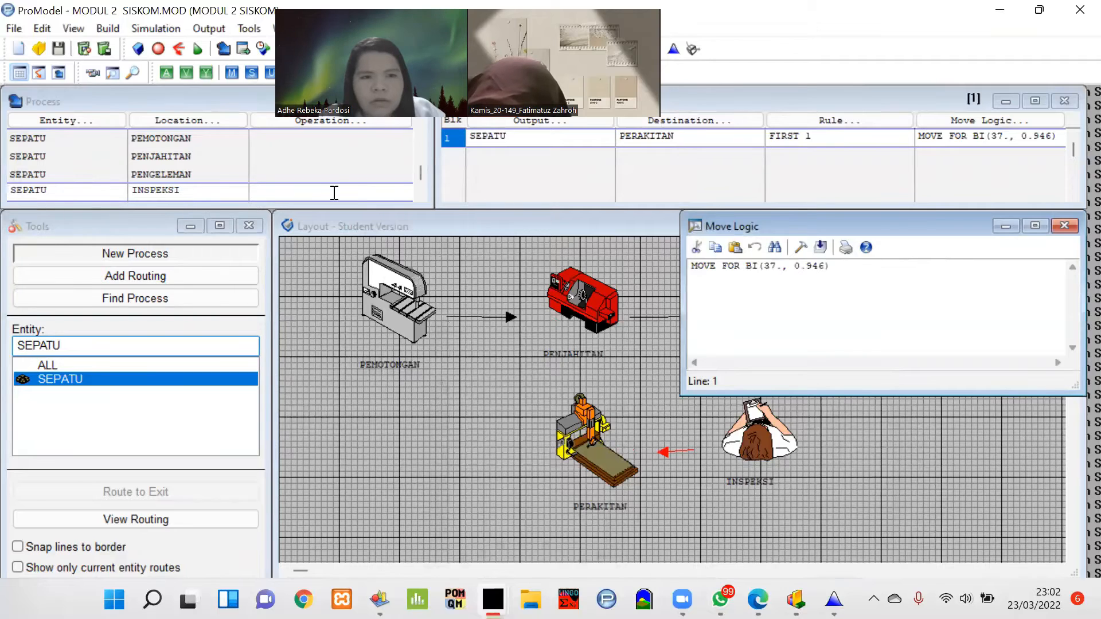
Step: Select the PERAKITAN process, open Stat::Fit and enter 16, 14, 13, 15 and 16 as the first five data points
{"action": "left_click", "coordinate": [77, 189]}
{"action": "key", "text": "Down"}
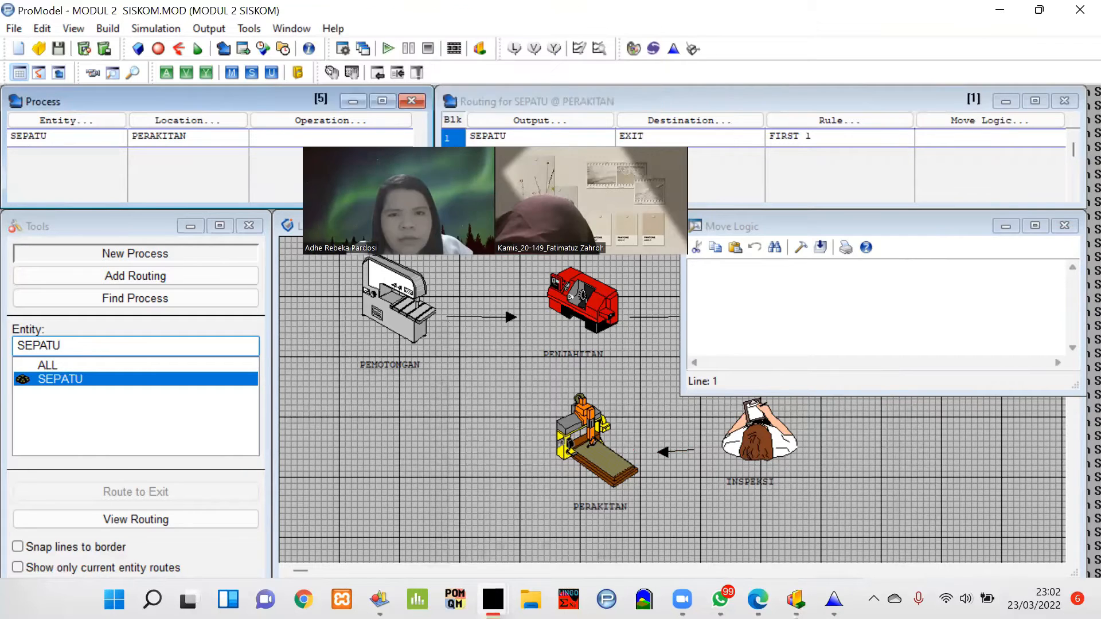
{"action": "left_click", "coordinate": [673, 48]}
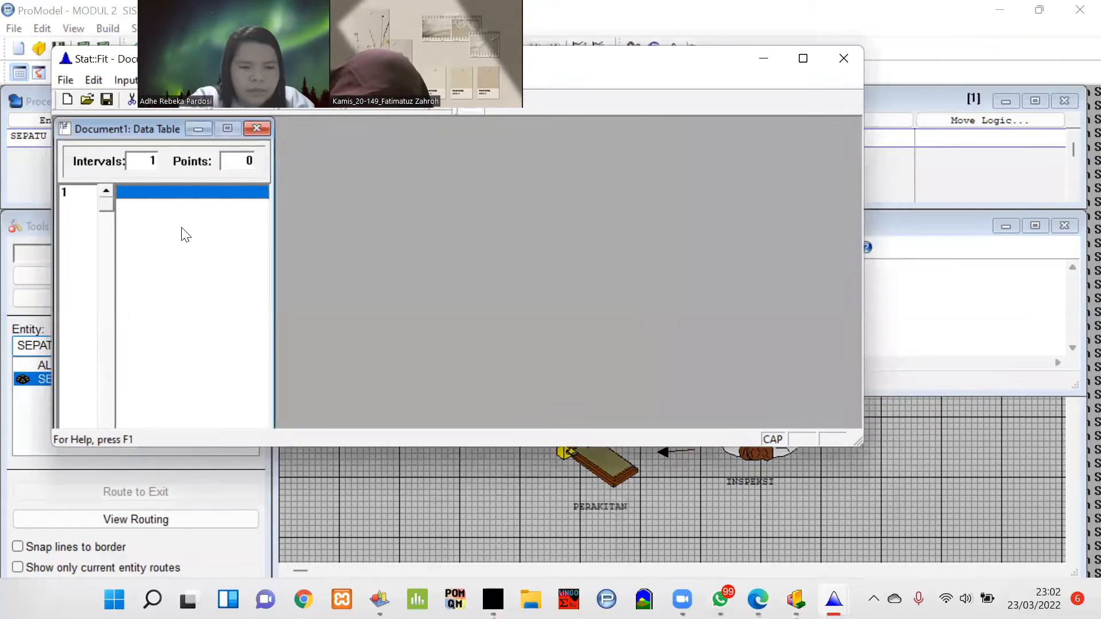
{"action": "type", "text": "16"}
{"action": "key", "text": "Return"}
{"action": "type", "text": "14"}
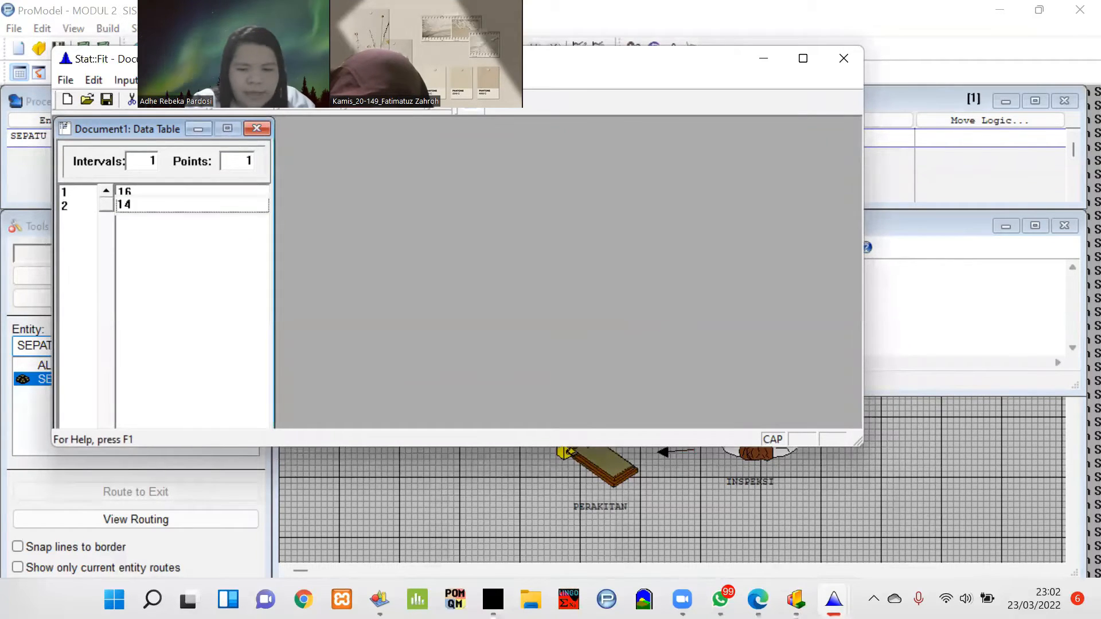
{"action": "key", "text": "Return"}
{"action": "type", "text": "13"}
{"action": "key", "text": "Return"}
{"action": "type", "text": "15"}
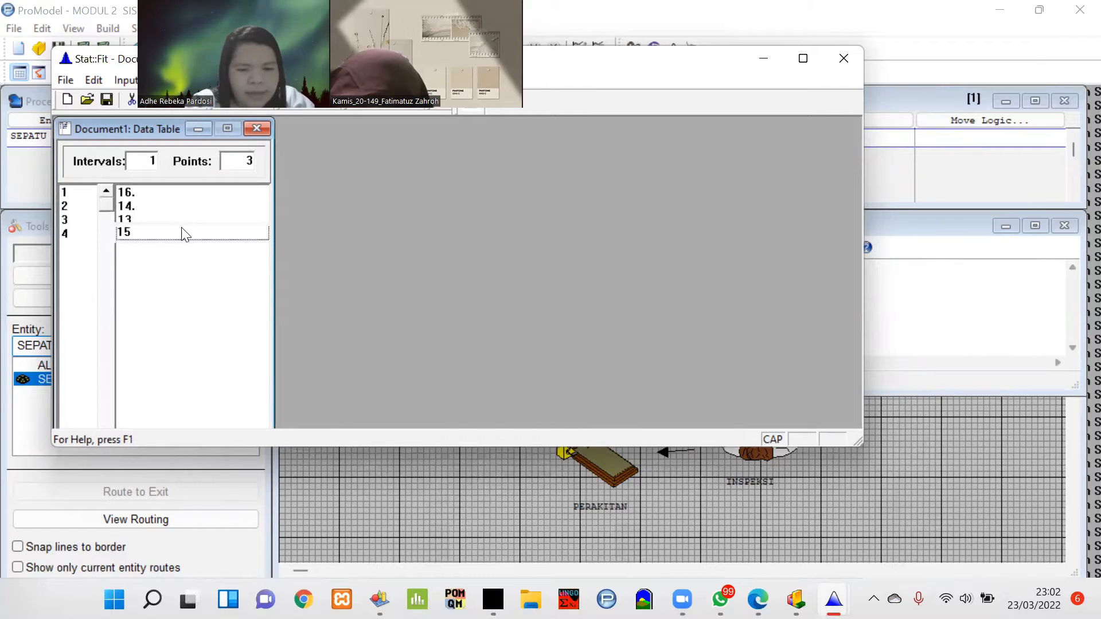
{"action": "key", "text": "Return"}
{"action": "type", "text": "16"}
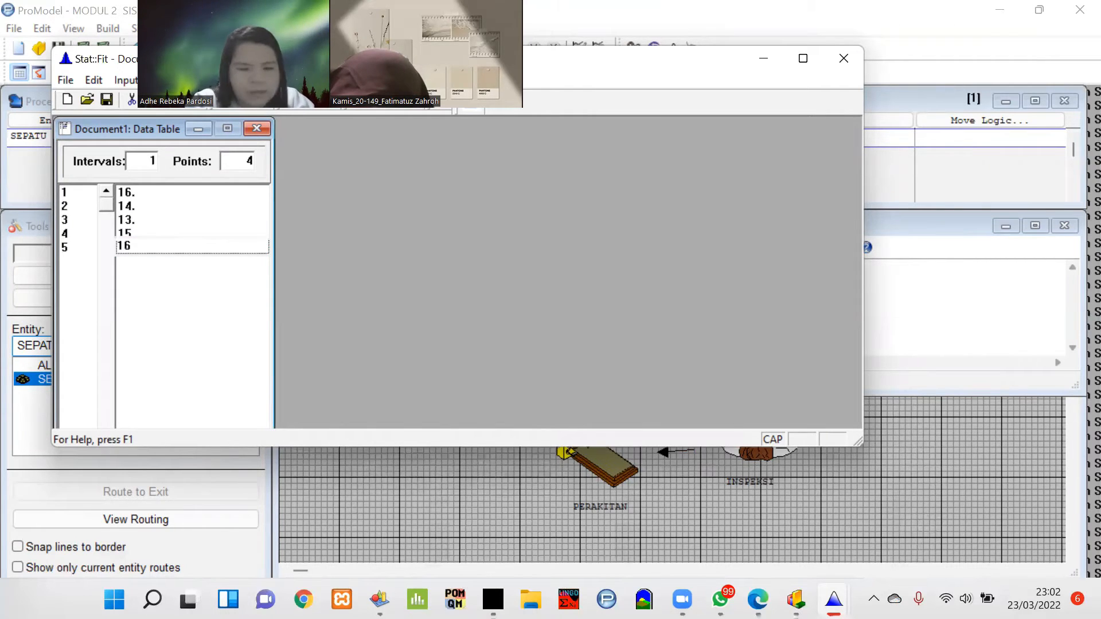
{"action": "key", "text": "Return"}
Step: Enter 16, 14, 13, 15 and 16 as the sixth to tenth data points for PERAKITAN
{"action": "type", "text": "1"}
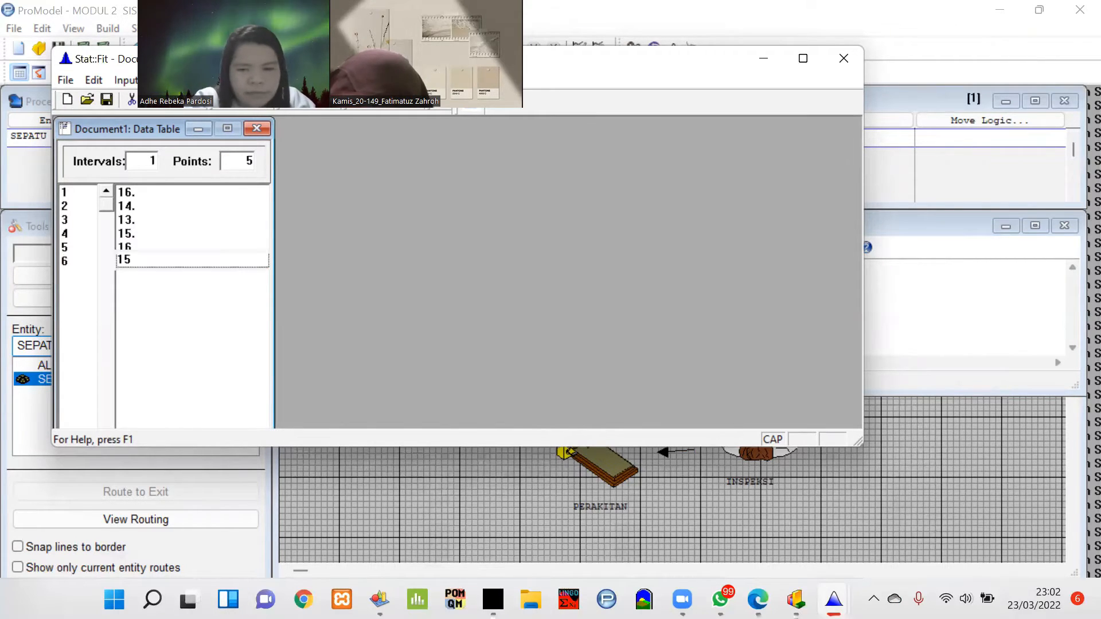
{"action": "type", "text": "6"}
{"action": "key", "text": "Return"}
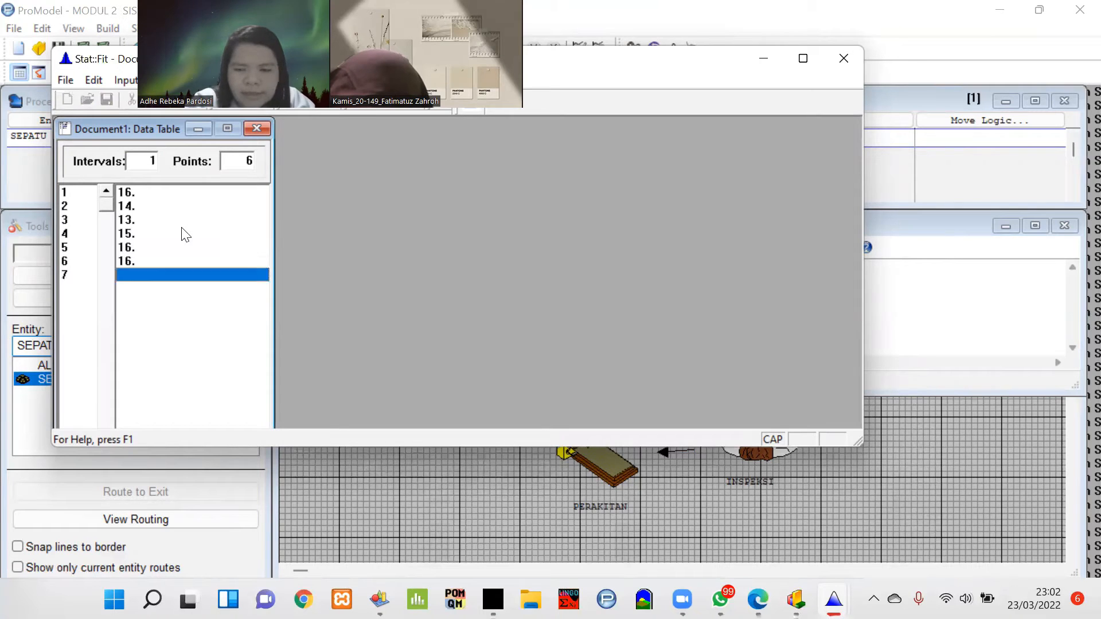
{"action": "type", "text": "14"}
{"action": "key", "text": "Return"}
{"action": "type", "text": "13"}
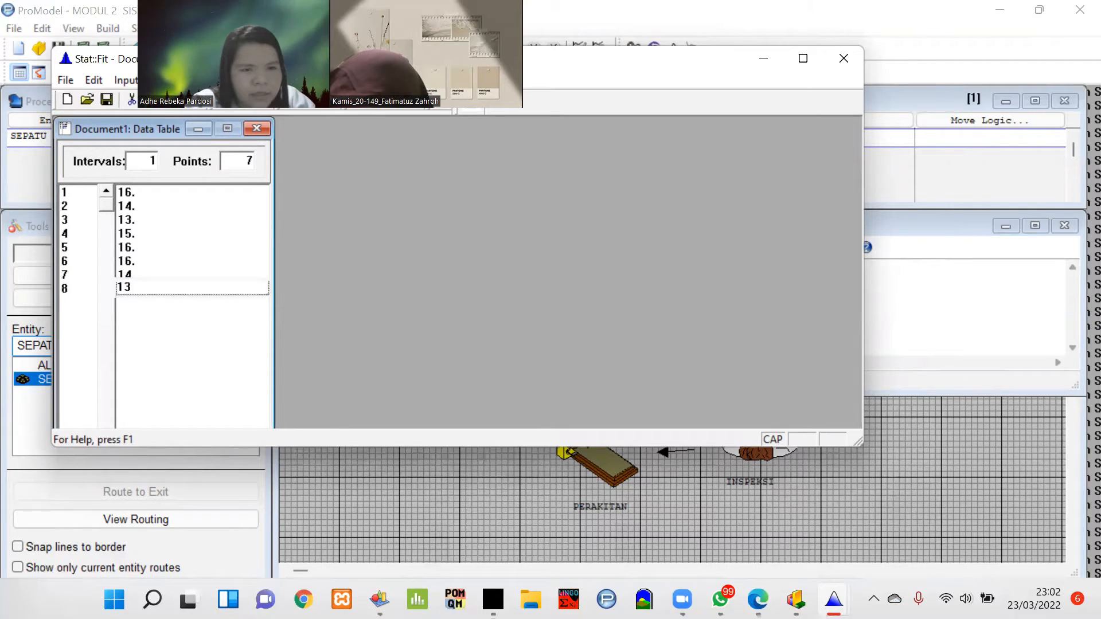
{"action": "key", "text": "Return"}
{"action": "type", "text": "15"}
{"action": "key", "text": "Return"}
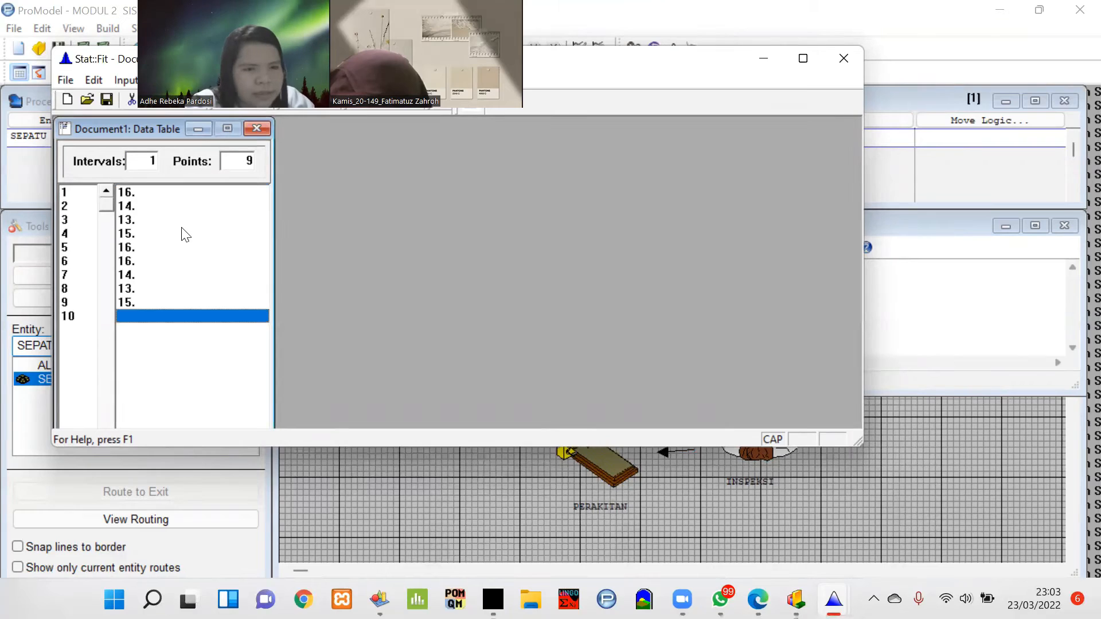
{"action": "type", "text": "16"}
{"action": "key", "text": "Return"}
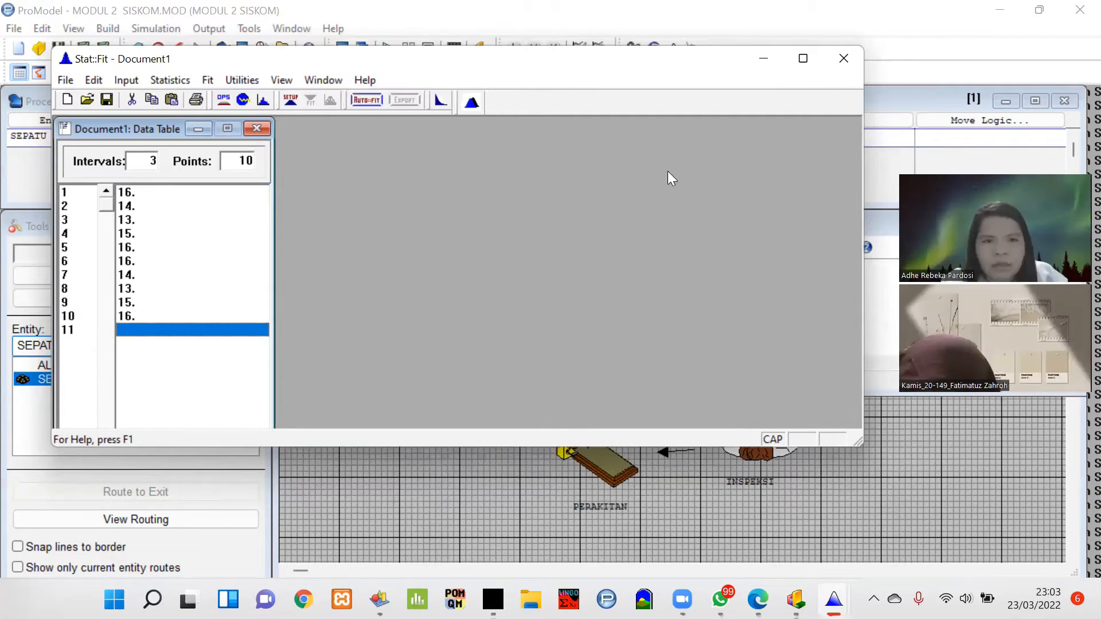
Step: Run Auto::Fit on the PERAKITAN data using discrete distributions with a lower bound
{"action": "left_click", "coordinate": [368, 102]}
{"action": "left_click", "coordinate": [344, 234]}
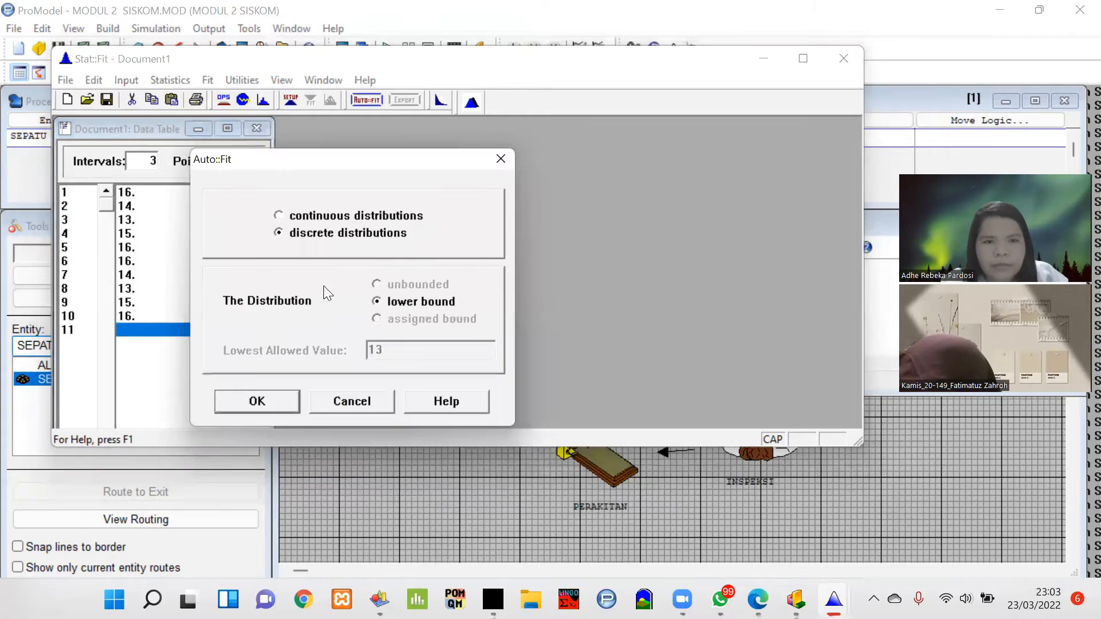
{"action": "left_click", "coordinate": [258, 396]}
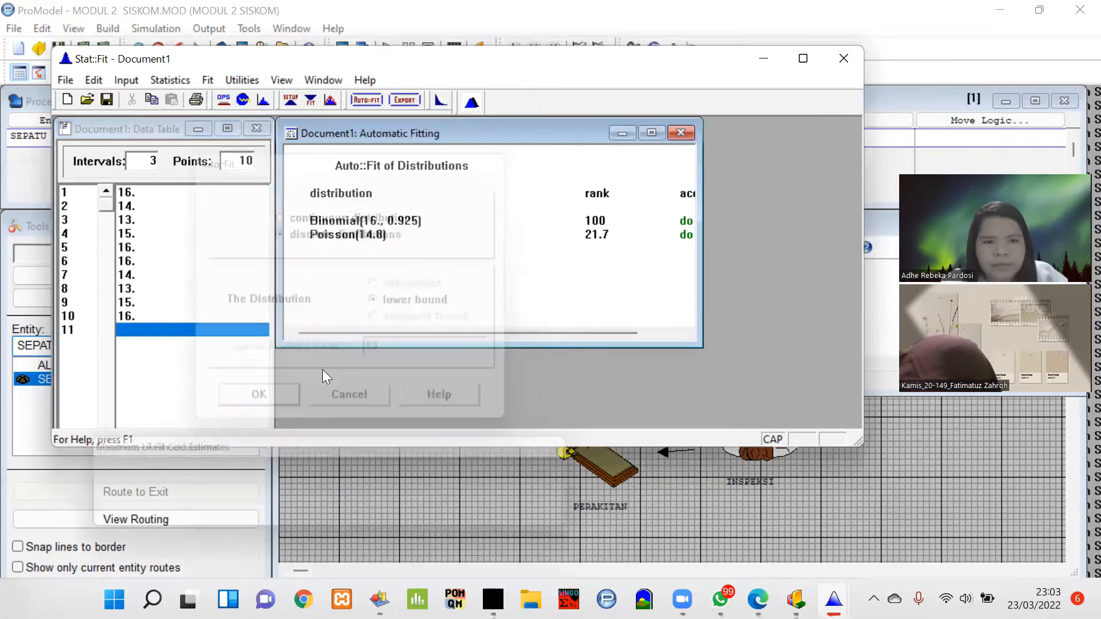
Step: Export the fitted Binomial distribution for PERAKITAN to the clipboard in ProModel format
{"action": "left_click", "coordinate": [406, 99]}
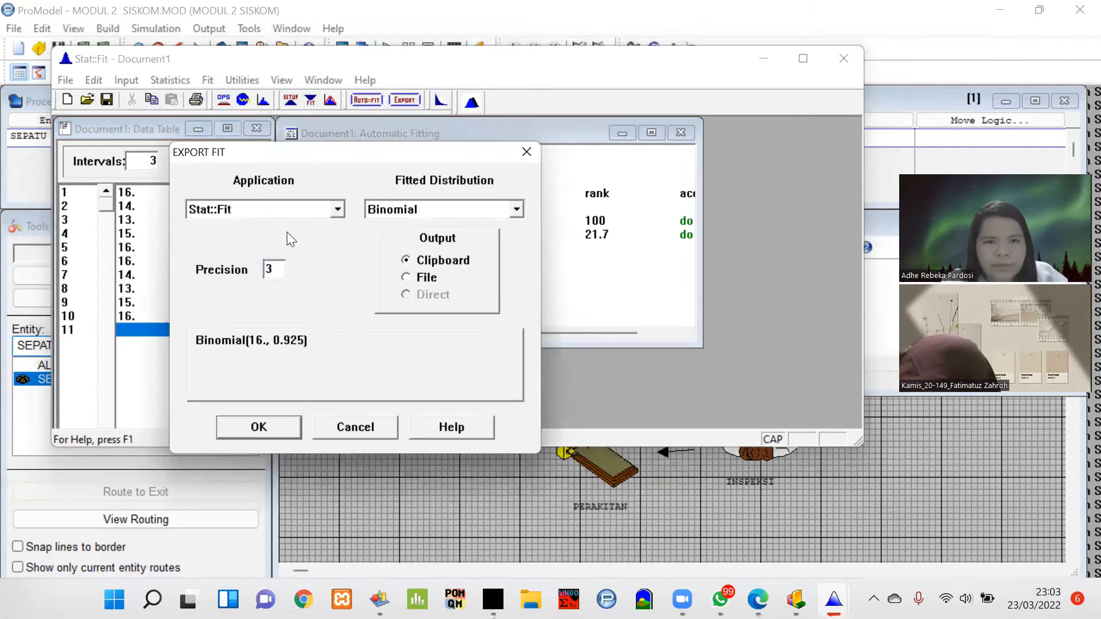
{"action": "left_click", "coordinate": [264, 210]}
{"action": "scroll", "coordinate": [240, 241], "scroll_direction": "up", "scroll_amount": 4}
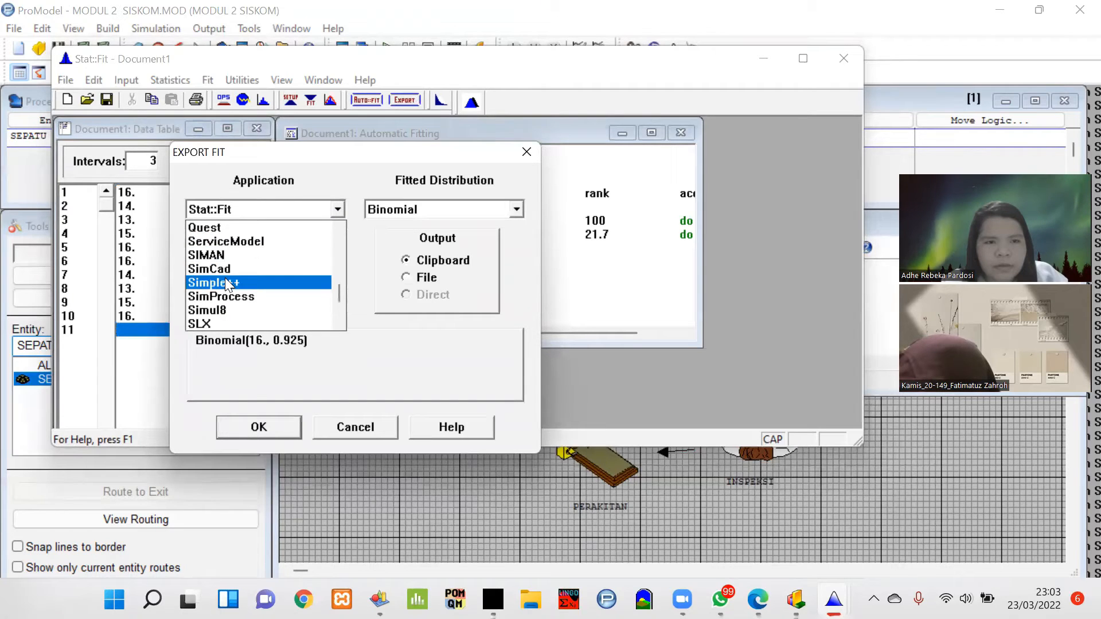
{"action": "left_click", "coordinate": [228, 296]}
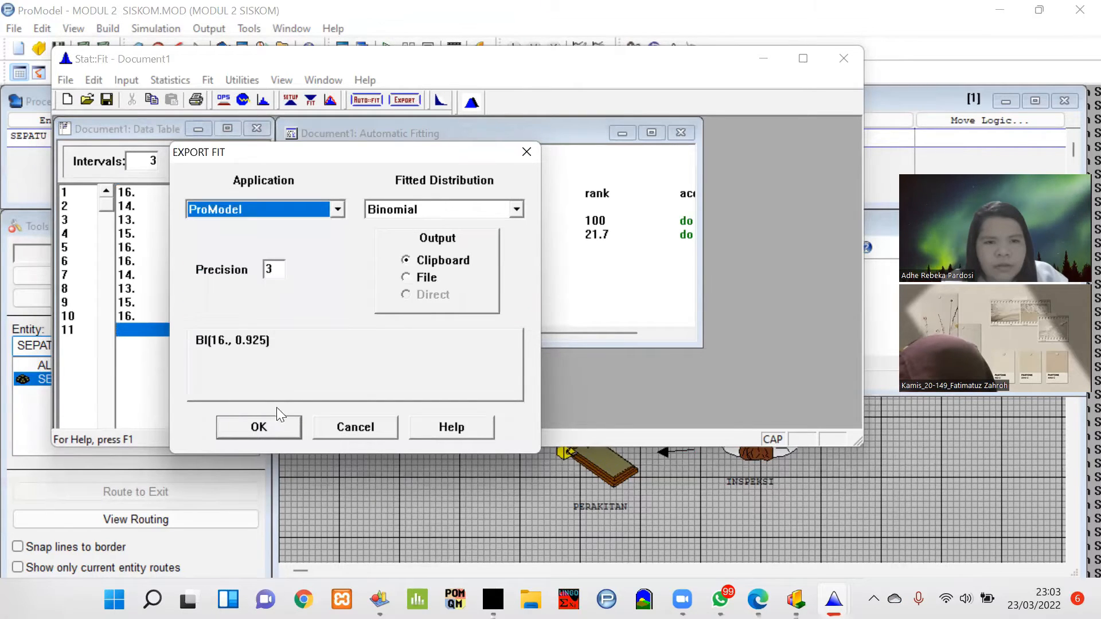
{"action": "left_click", "coordinate": [257, 427]}
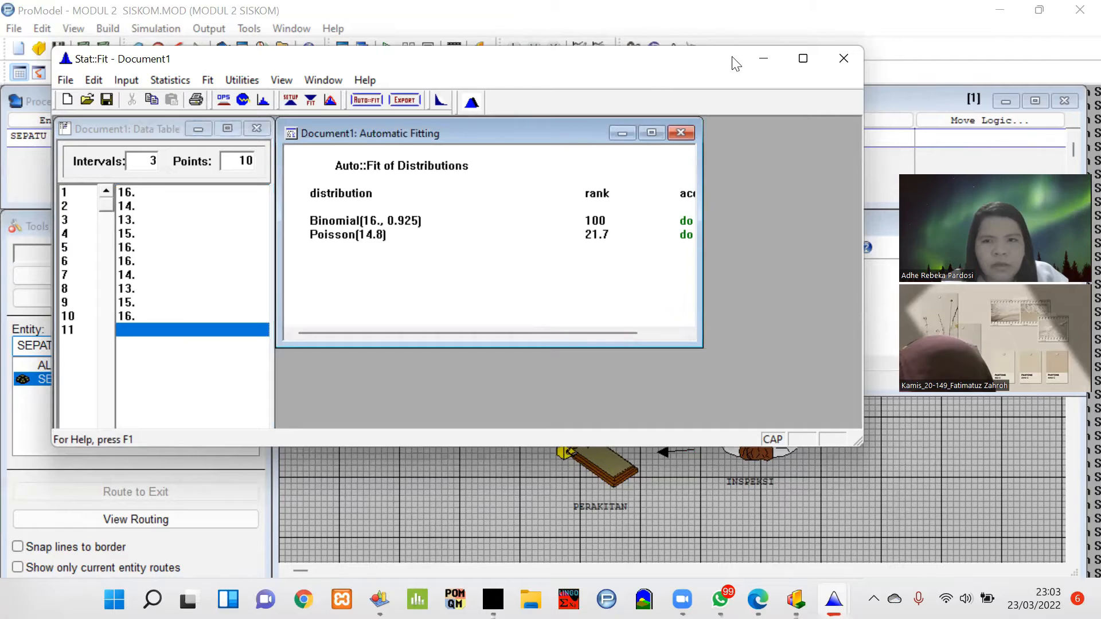
Step: Return to ProModel and set the move logic from PERAKITAN to EXIT to MOVE FOR the copied BI(16., 0.925)
{"action": "left_click", "coordinate": [763, 59]}
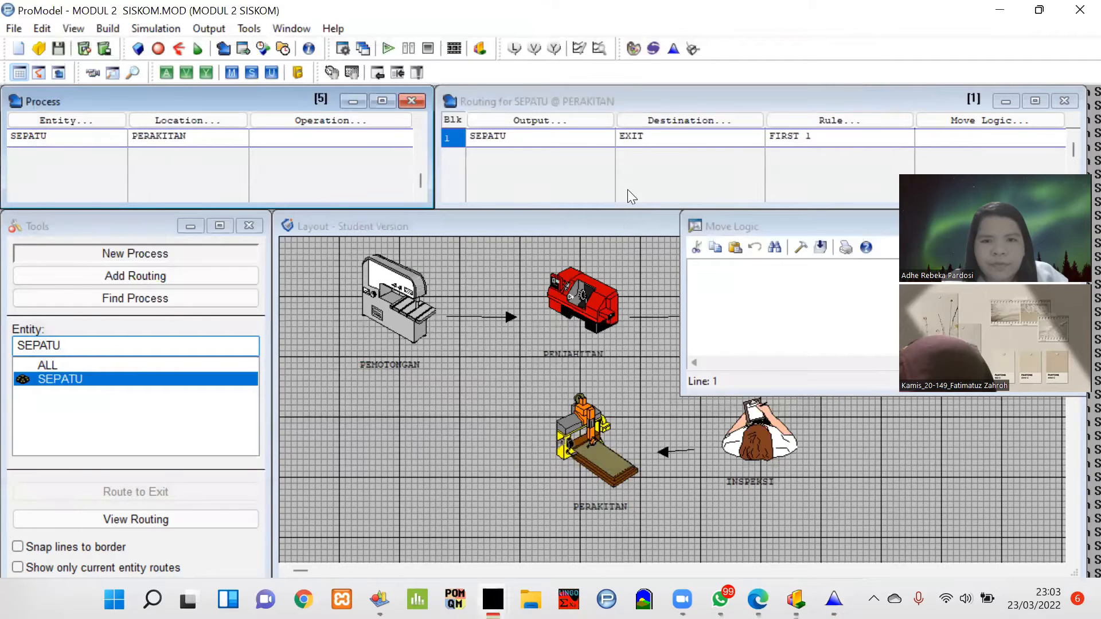
{"action": "left_click", "coordinate": [801, 248]}
{"action": "right_click", "coordinate": [464, 346]}
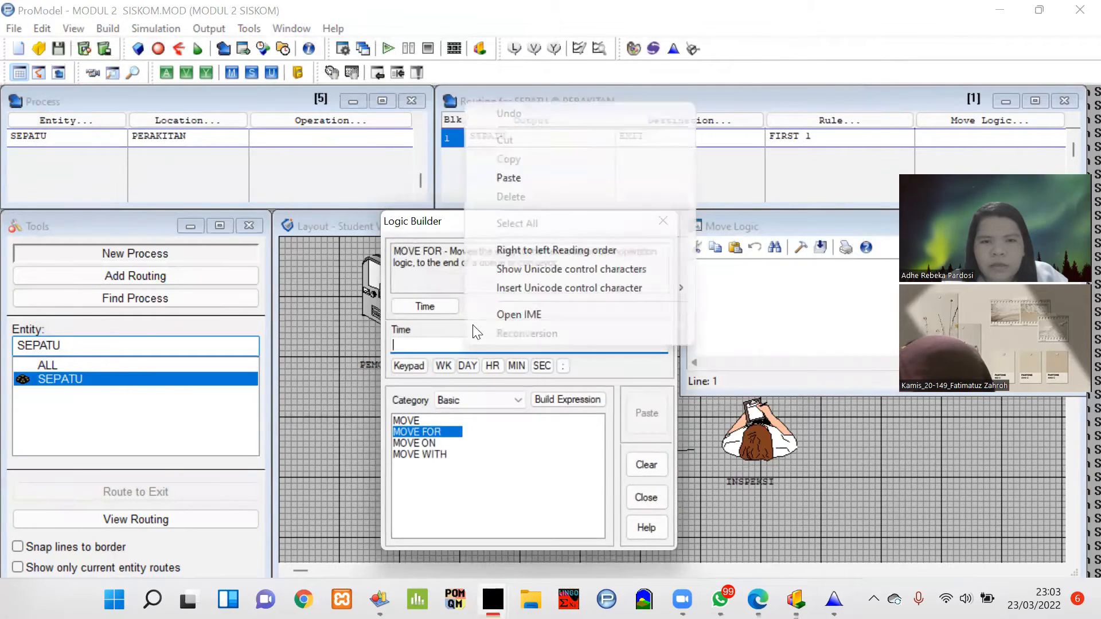
{"action": "left_click", "coordinate": [516, 178]}
{"action": "left_click", "coordinate": [647, 413]}
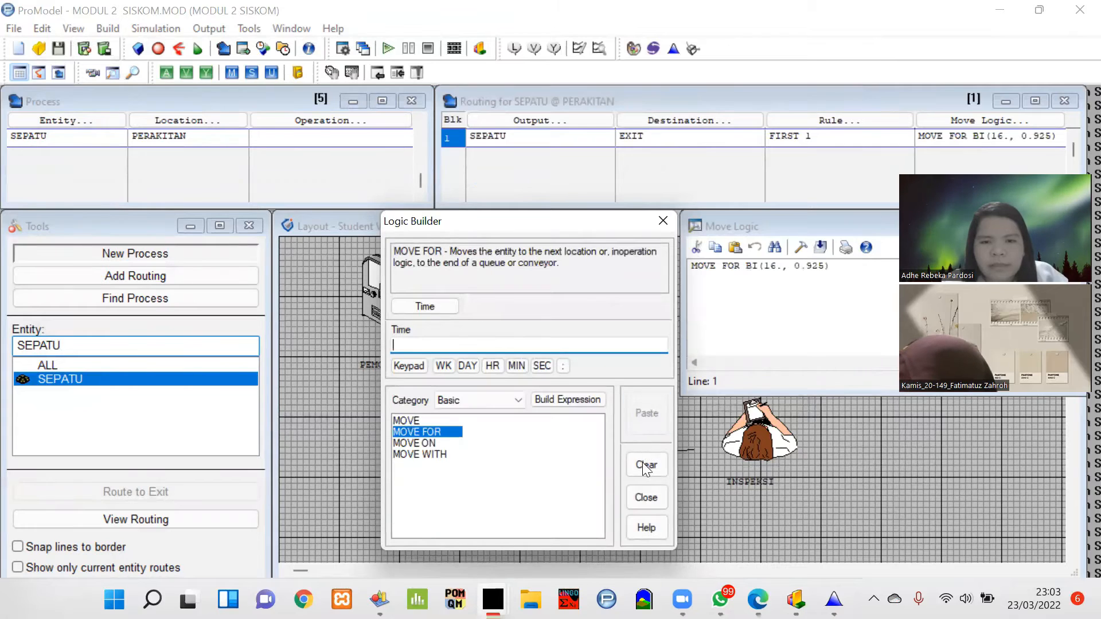
{"action": "left_click", "coordinate": [642, 495]}
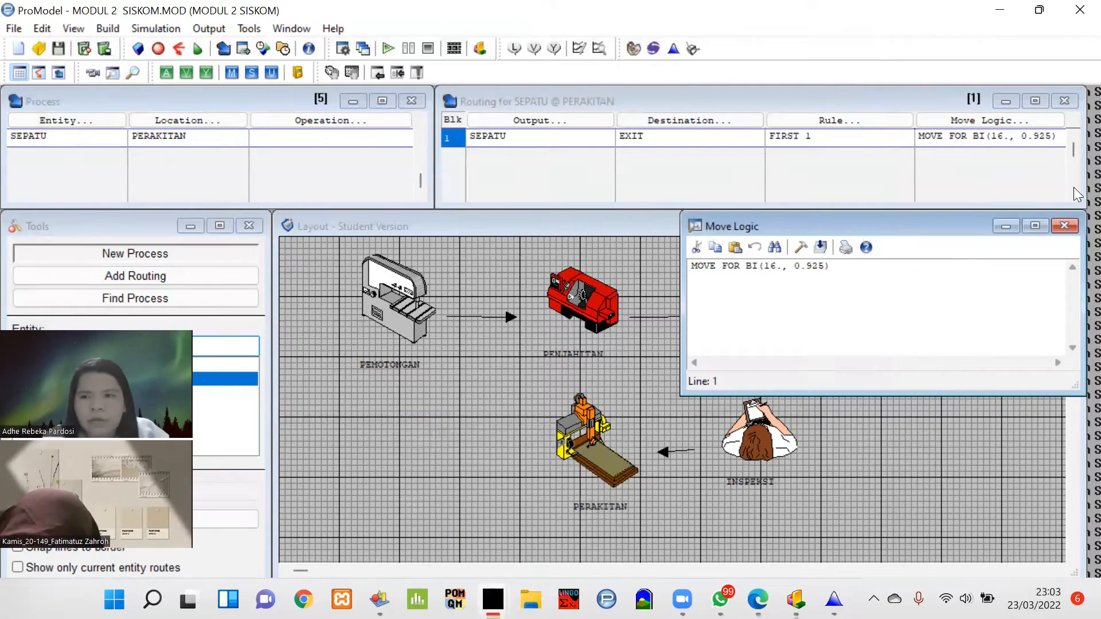
{"action": "left_click", "coordinate": [1064, 225]}
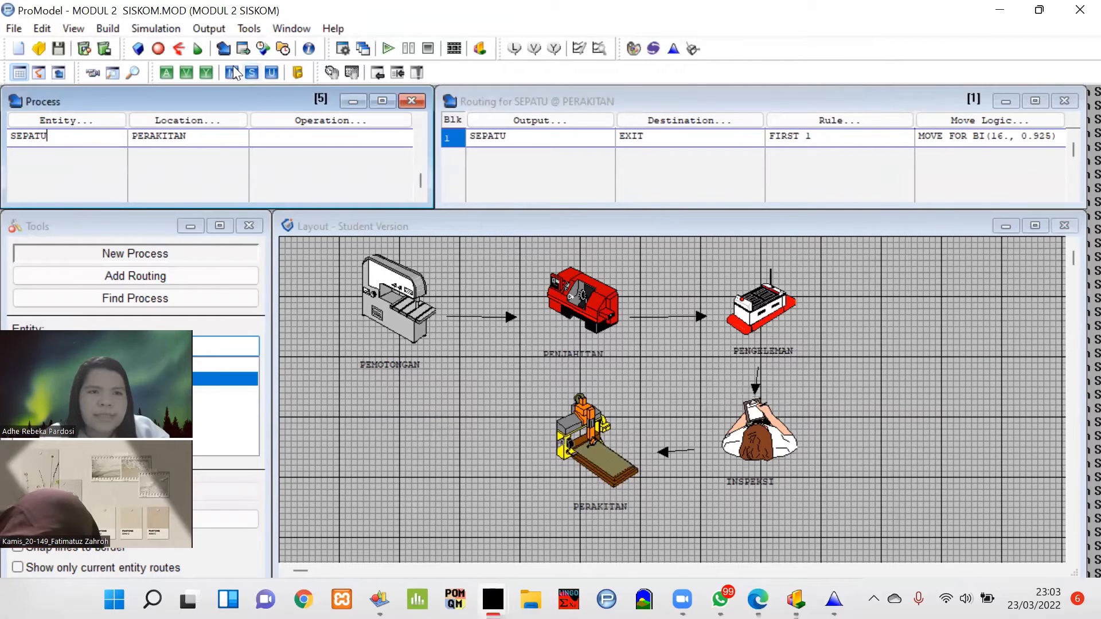
Step: Accept the simulation options with a run time of 8 hours and 10 replications, and run the simulation
{"action": "left_click", "coordinate": [169, 28]}
{"action": "left_click", "coordinate": [177, 86]}
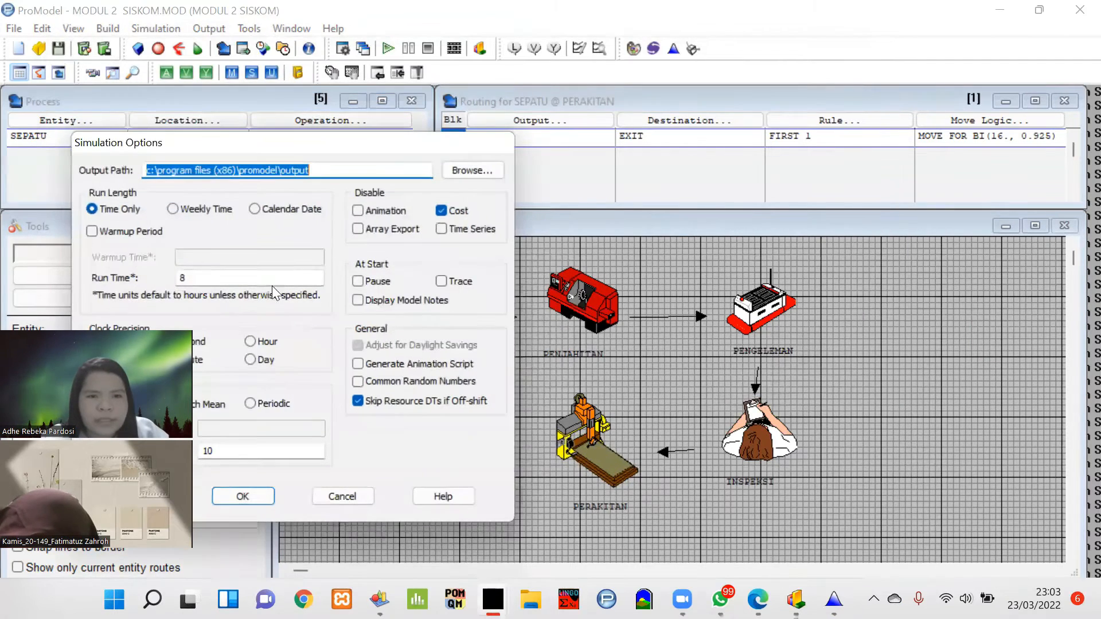
{"action": "left_click", "coordinate": [252, 499]}
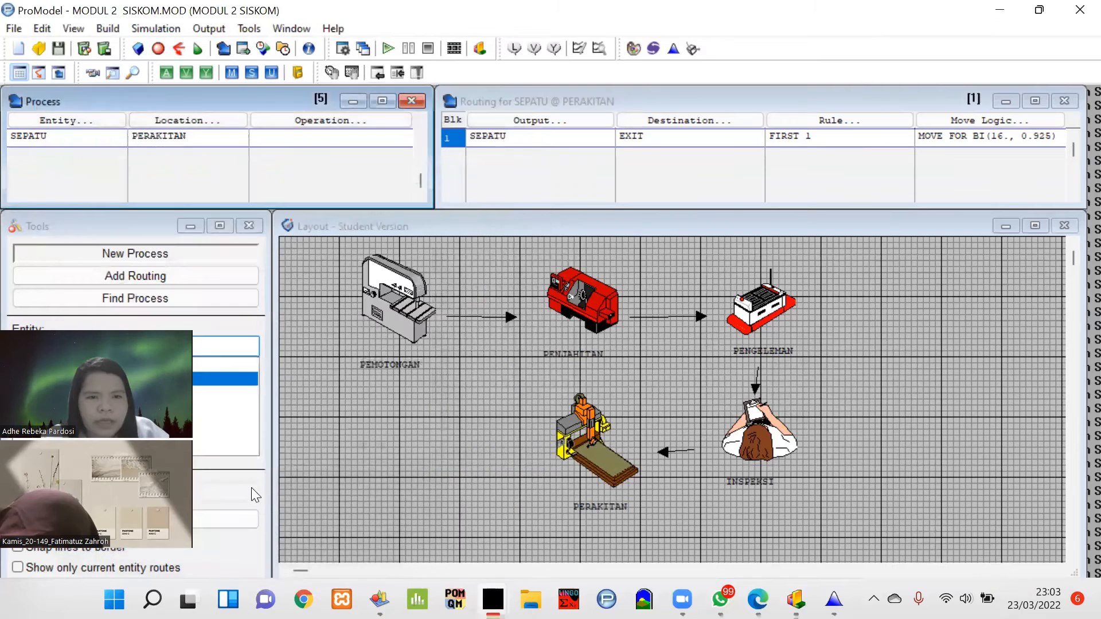
{"action": "left_click", "coordinate": [140, 30]}
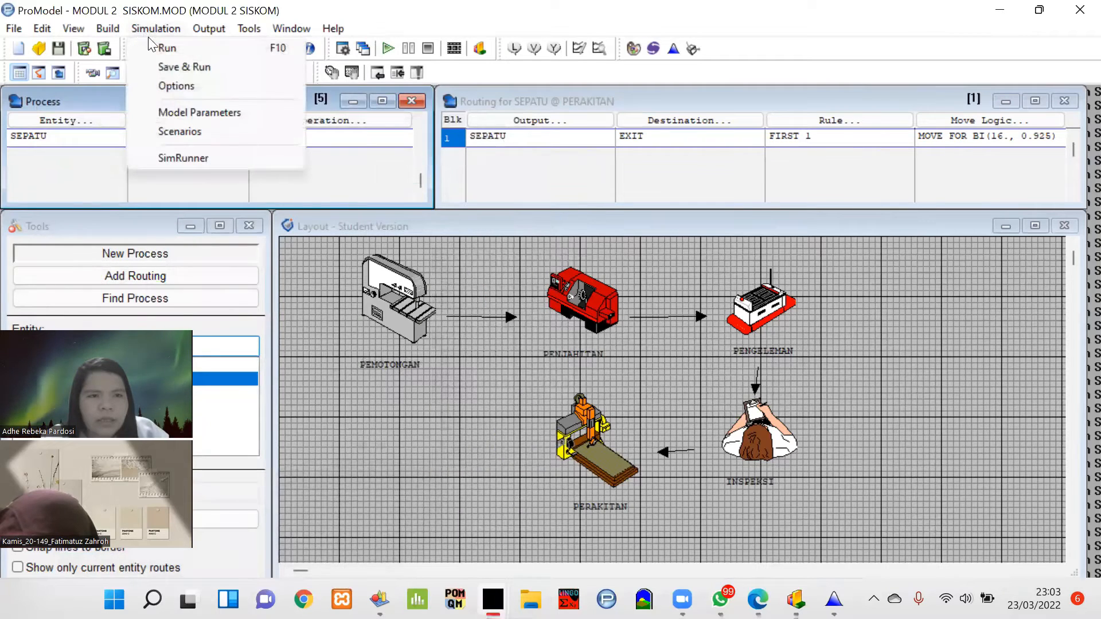
{"action": "left_click", "coordinate": [154, 47]}
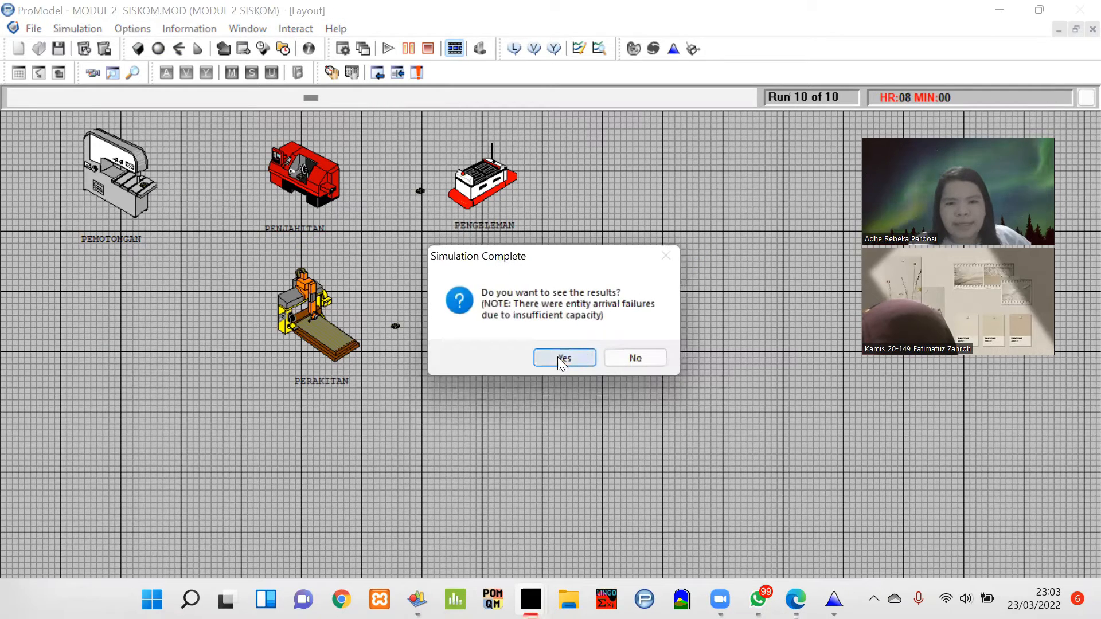
Step: Open the simulation results as a general report of the Normal Run scenario for all replications
{"action": "left_click", "coordinate": [557, 357]}
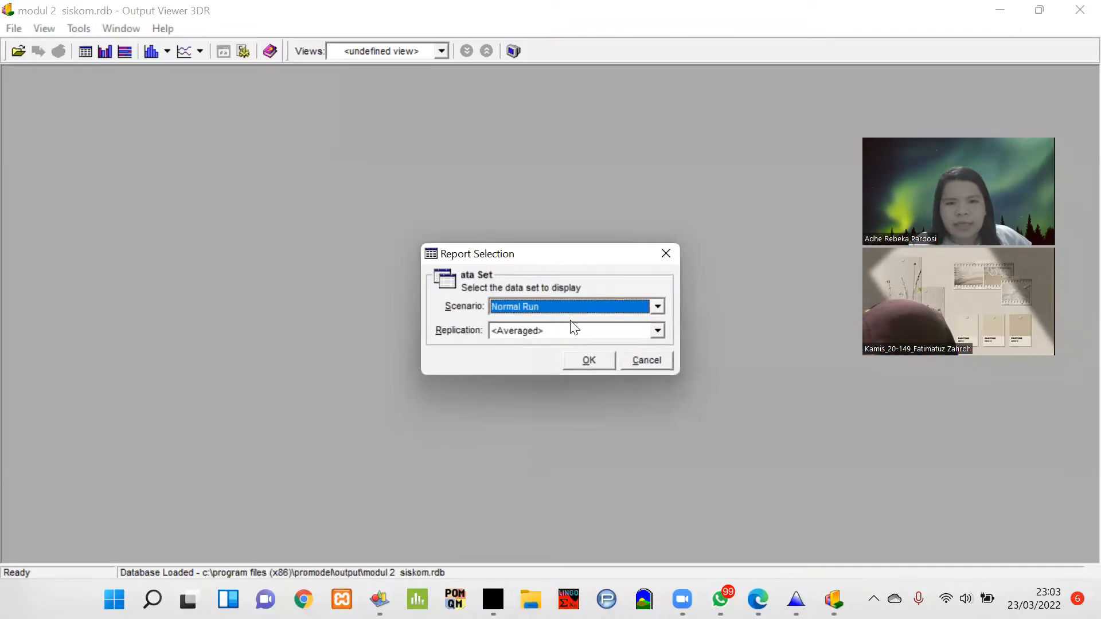
{"action": "left_click", "coordinate": [567, 330]}
{"action": "left_click", "coordinate": [545, 360]}
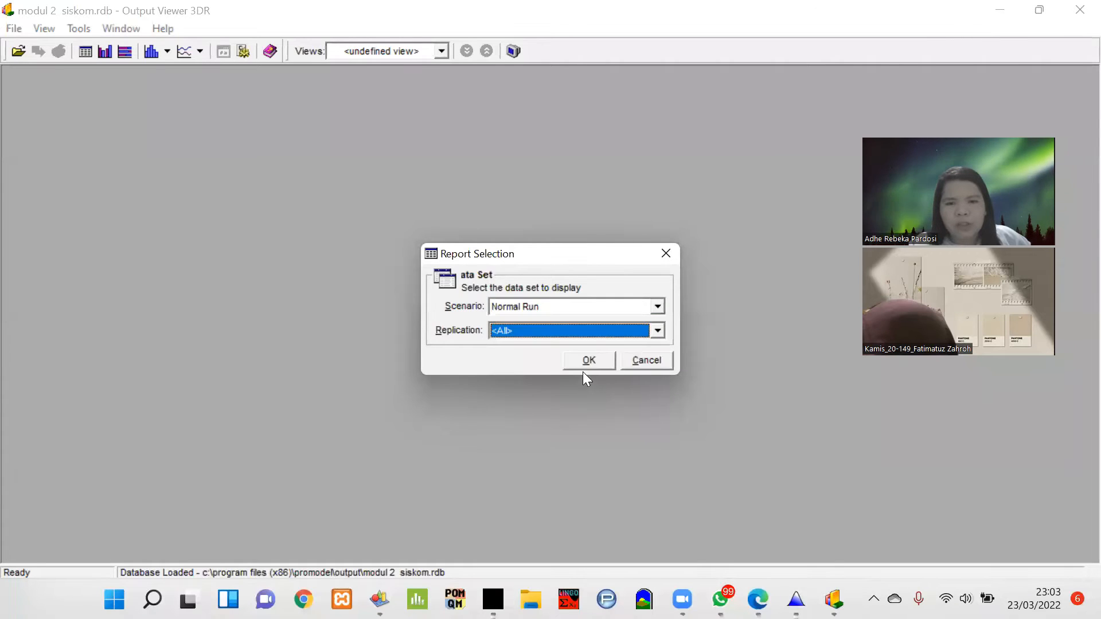
{"action": "left_click", "coordinate": [588, 362]}
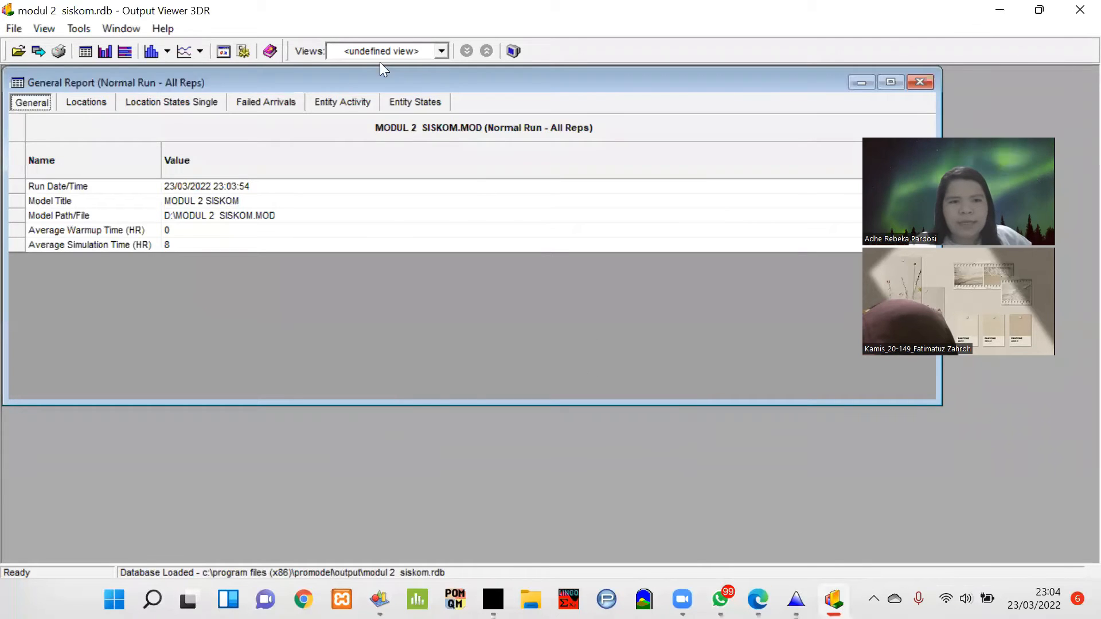
Step: Review SEPATU's entity activity, highlighting the Avg Time In System values of all replications, and minimize the report
{"action": "left_click", "coordinate": [353, 101]}
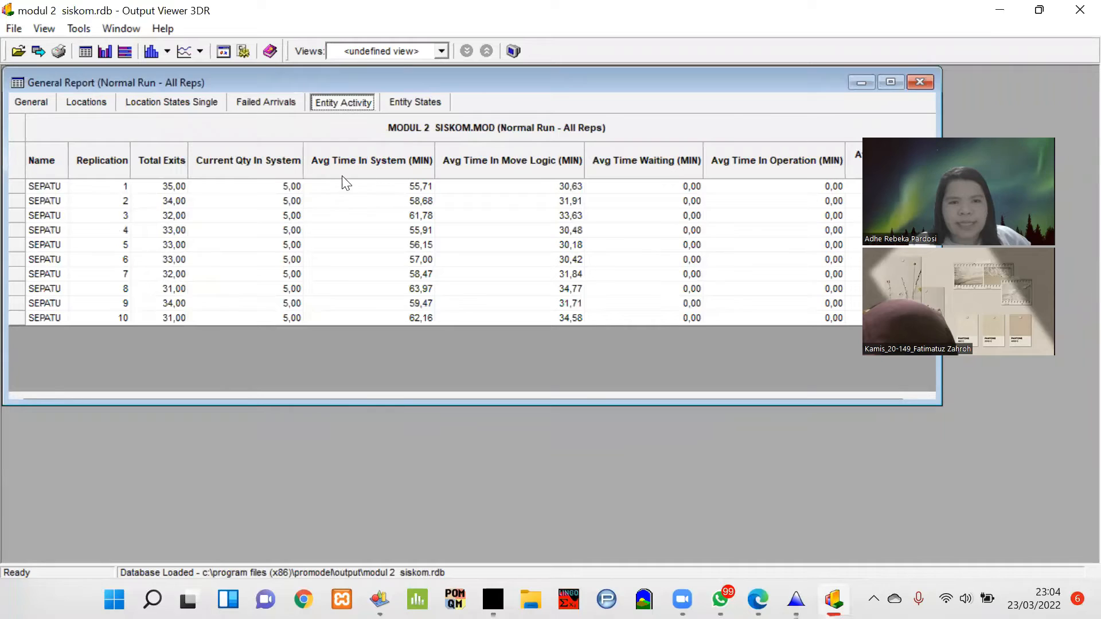
{"action": "left_click_drag", "start_coordinate": [346, 183], "coordinate": [413, 205]}
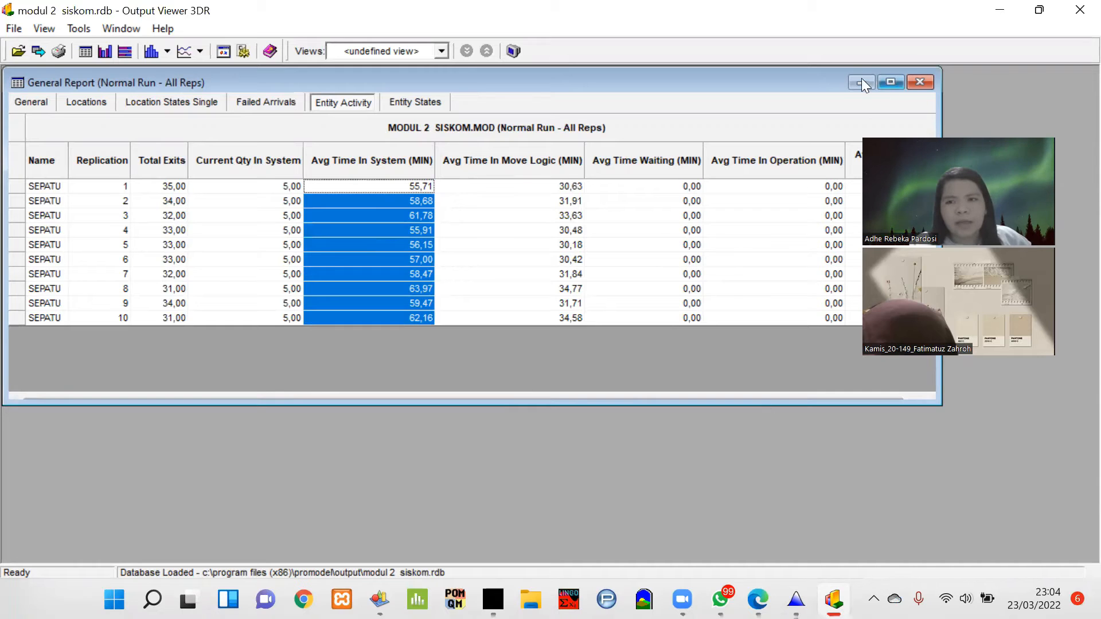
{"action": "mouse_move", "coordinate": [757, 599]}
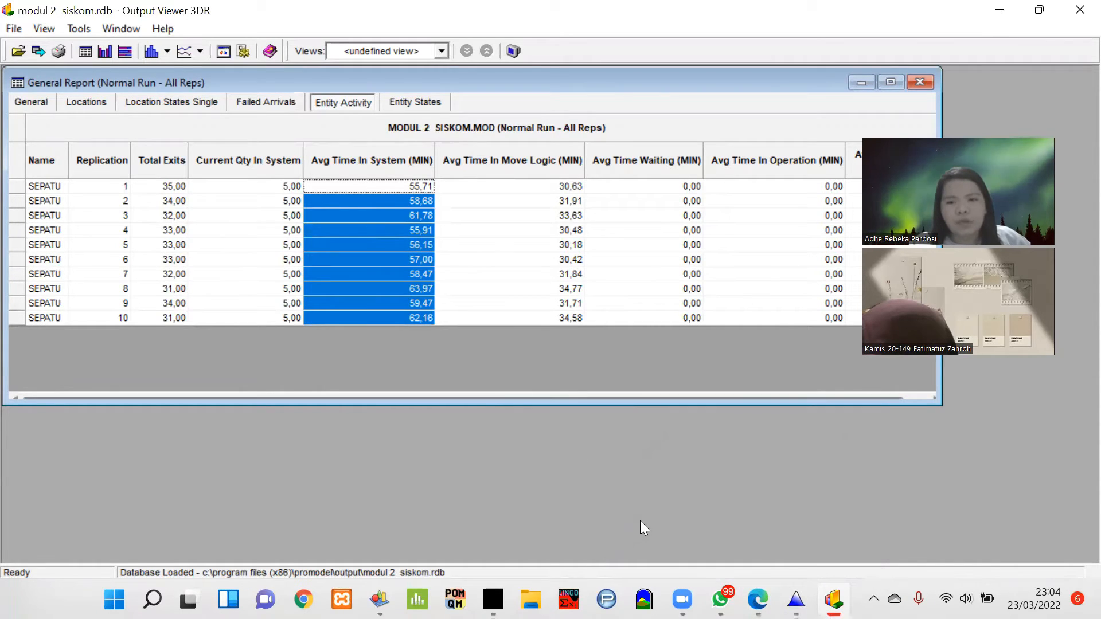
{"action": "left_click", "coordinate": [851, 88]}
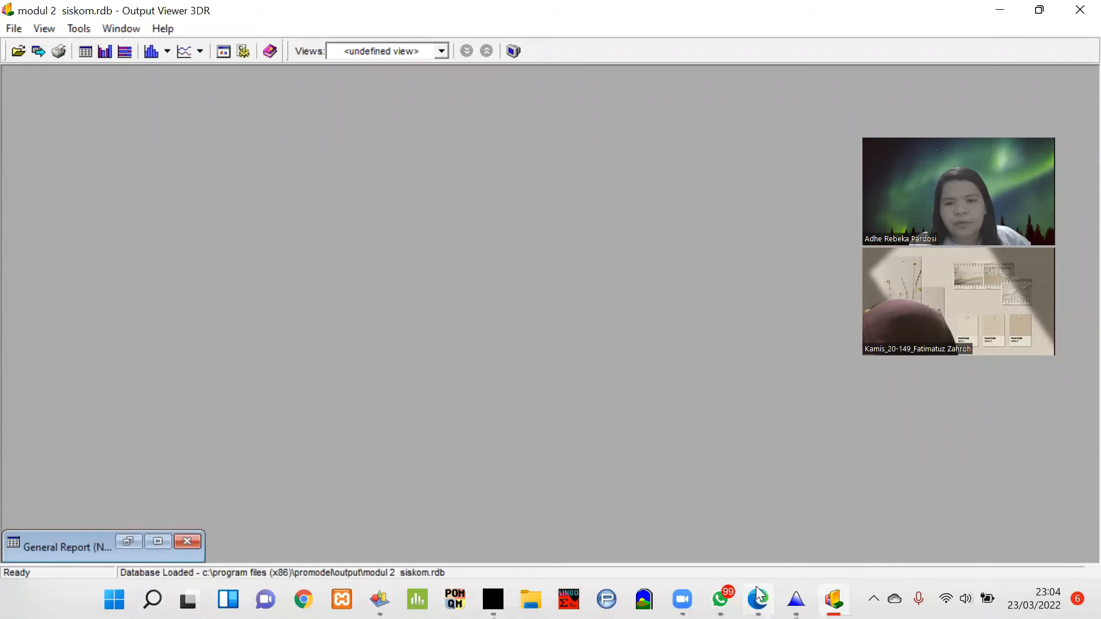
Step: Switch to the PDF lab report in Microsoft Edge and examine Tabel 3.1 with the total time per replication
{"action": "mouse_move", "coordinate": [756, 586]}
{"action": "left_click", "coordinate": [757, 528]}
{"action": "scroll", "coordinate": [562, 356], "scroll_direction": "down", "scroll_amount": 1}
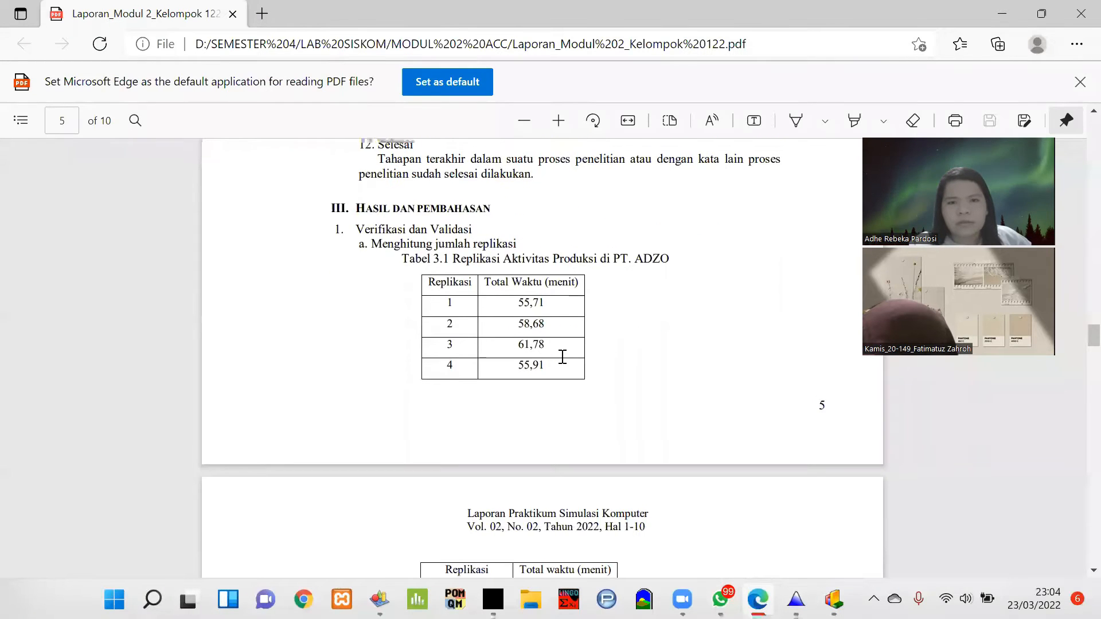
{"action": "scroll", "coordinate": [563, 356], "scroll_direction": "up", "scroll_amount": 1}
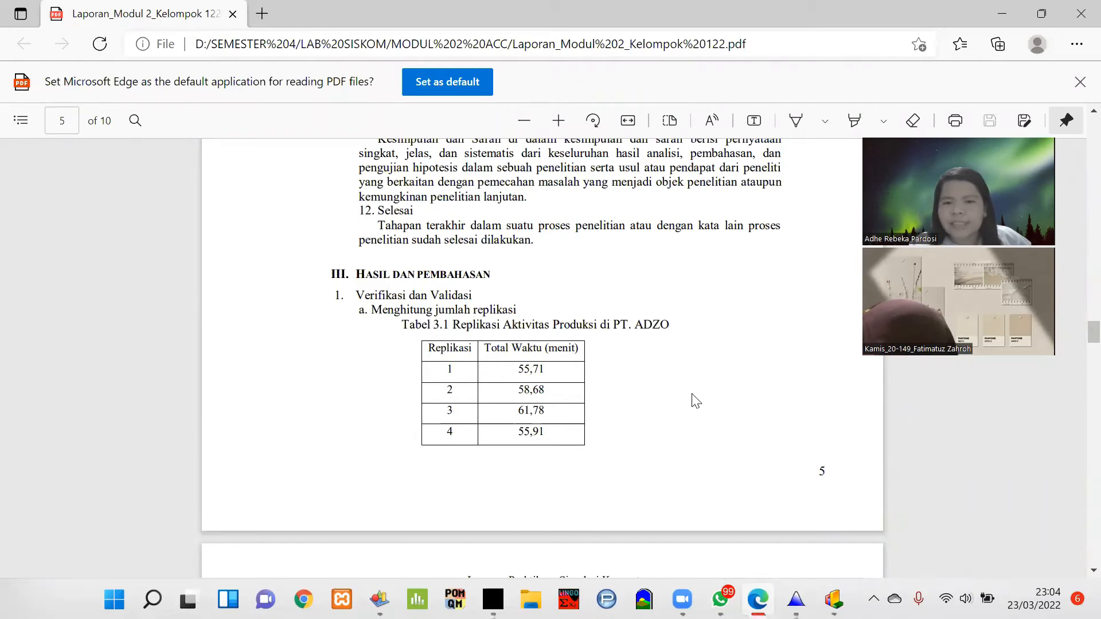
{"action": "scroll", "coordinate": [690, 394], "scroll_direction": "down", "scroll_amount": 2}
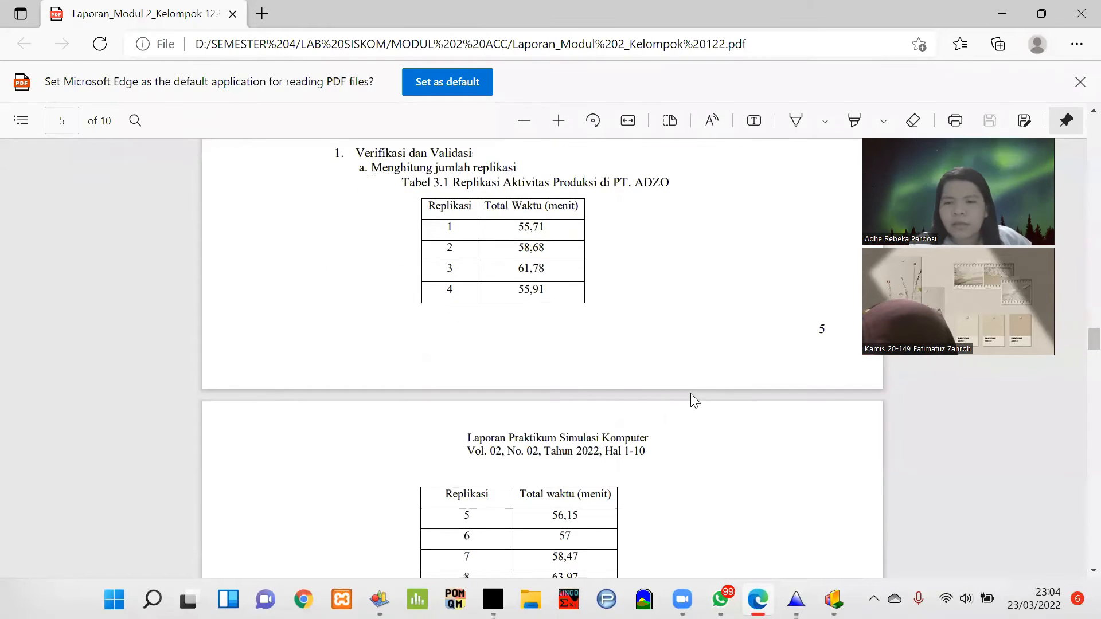
{"action": "scroll", "coordinate": [691, 394], "scroll_direction": "up", "scroll_amount": 2}
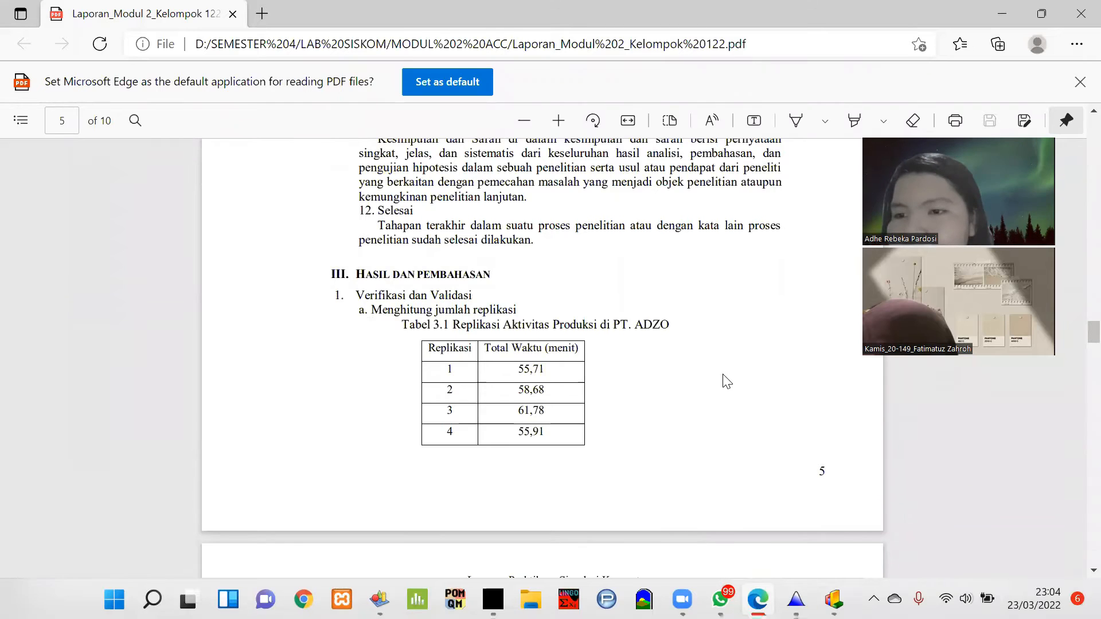
{"action": "scroll", "coordinate": [727, 382], "scroll_direction": "down", "scroll_amount": 1}
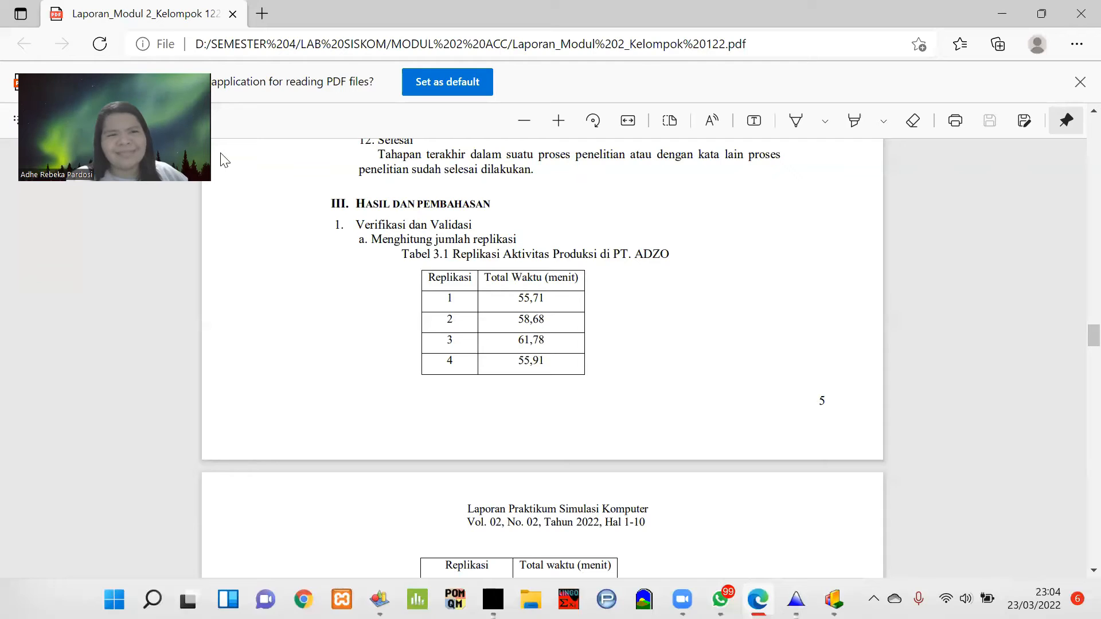
{"action": "left_click_drag", "start_coordinate": [179, 117], "coordinate": [169, 209]}
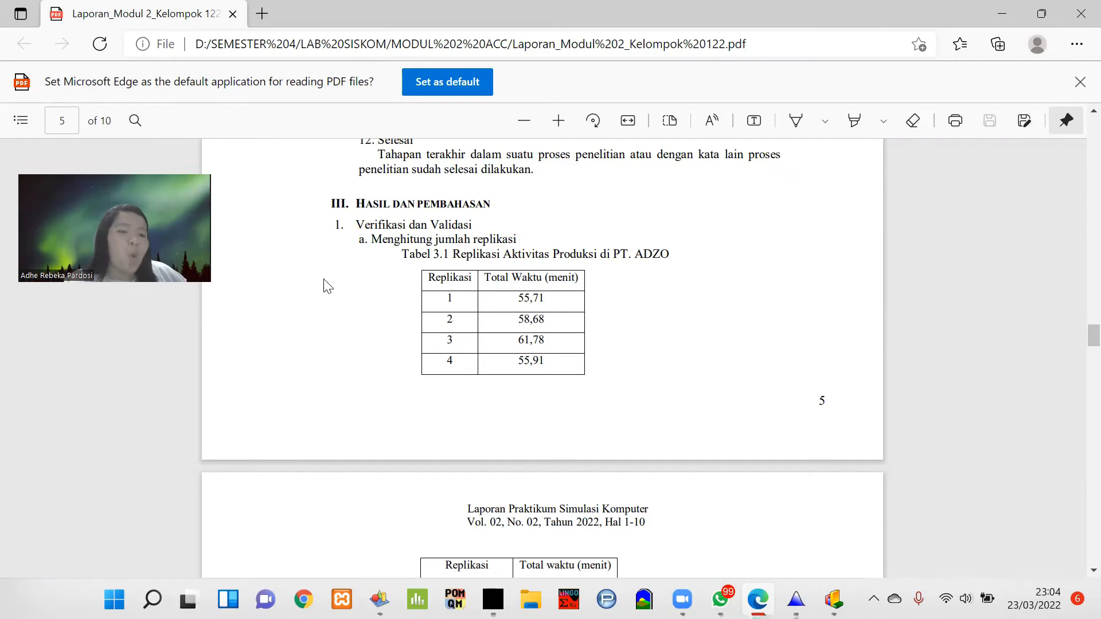
{"action": "mouse_move", "coordinate": [682, 599]}
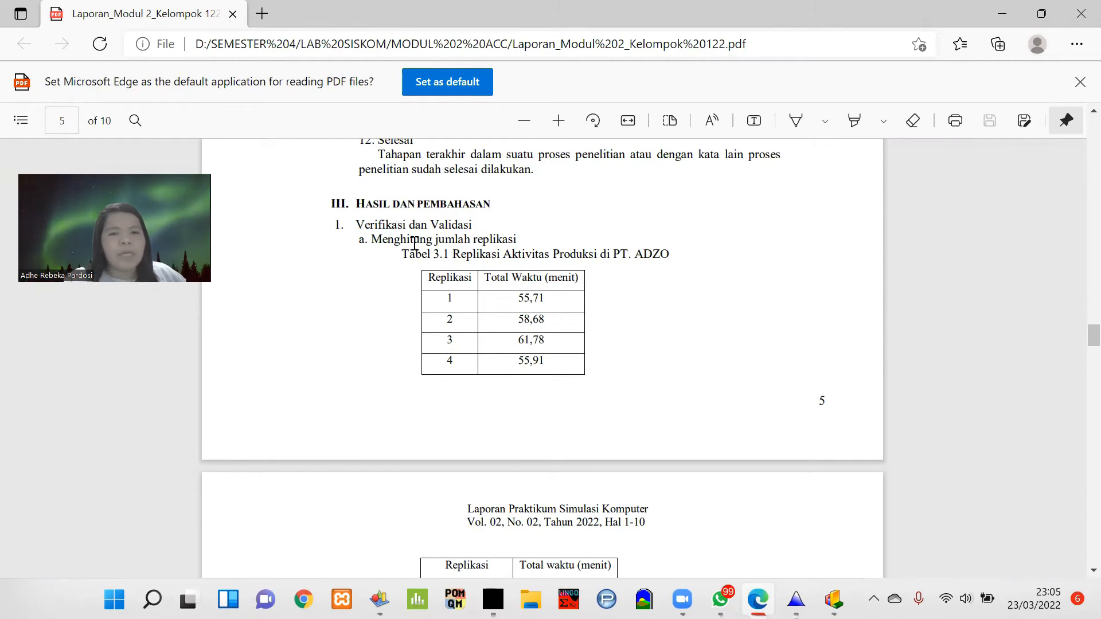
Step: Examine the mean, standard deviation, variance, half width and minimum replication calculations that follow Tabel 3.1
{"action": "scroll", "coordinate": [500, 294], "scroll_direction": "down", "scroll_amount": 1}
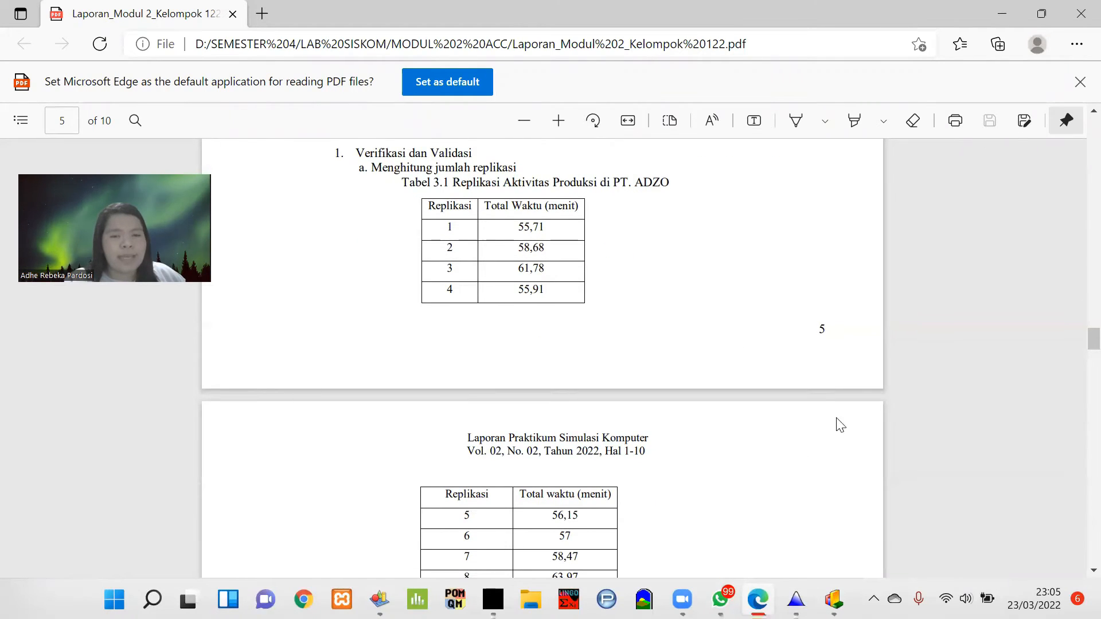
{"action": "scroll", "coordinate": [527, 255], "scroll_direction": "down", "scroll_amount": 4}
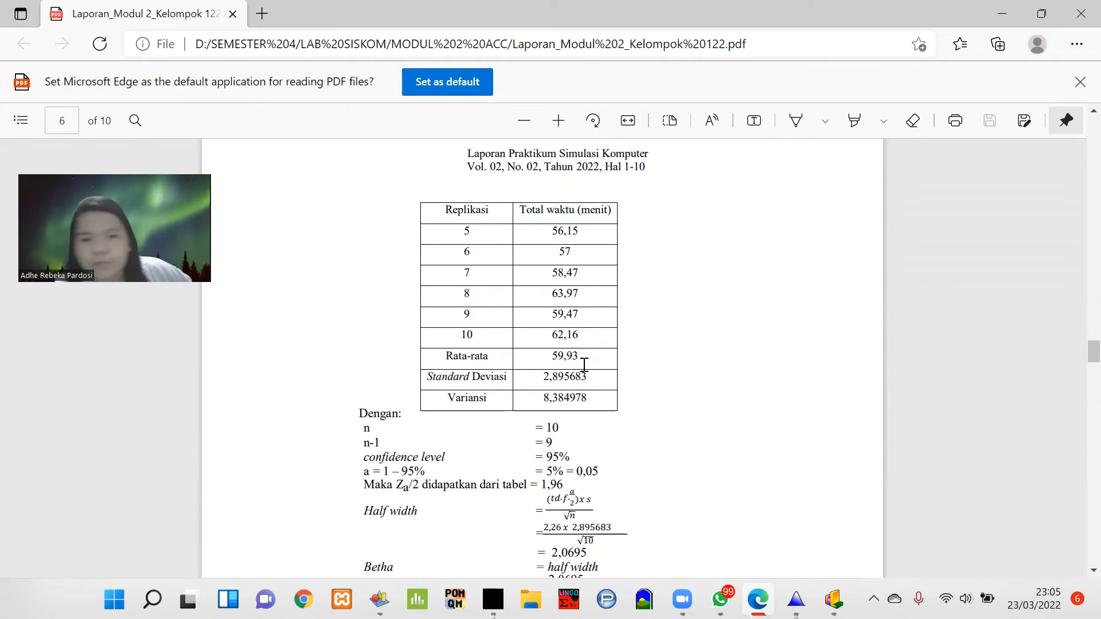
{"action": "scroll", "coordinate": [584, 365], "scroll_direction": "down", "scroll_amount": 1}
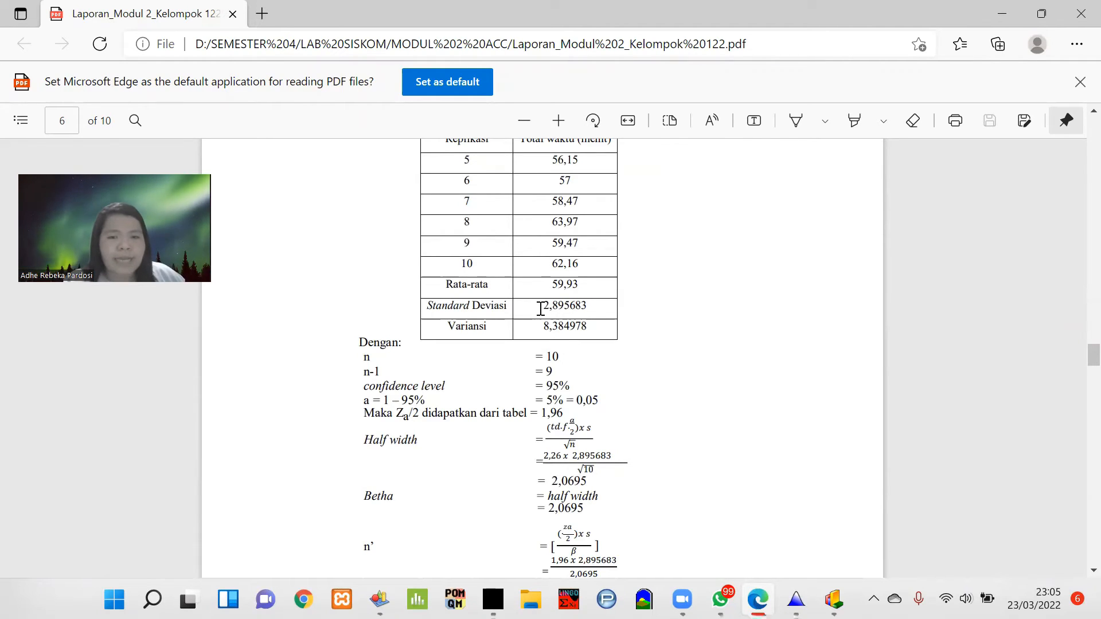
{"action": "scroll", "coordinate": [515, 390], "scroll_direction": "down", "scroll_amount": 2}
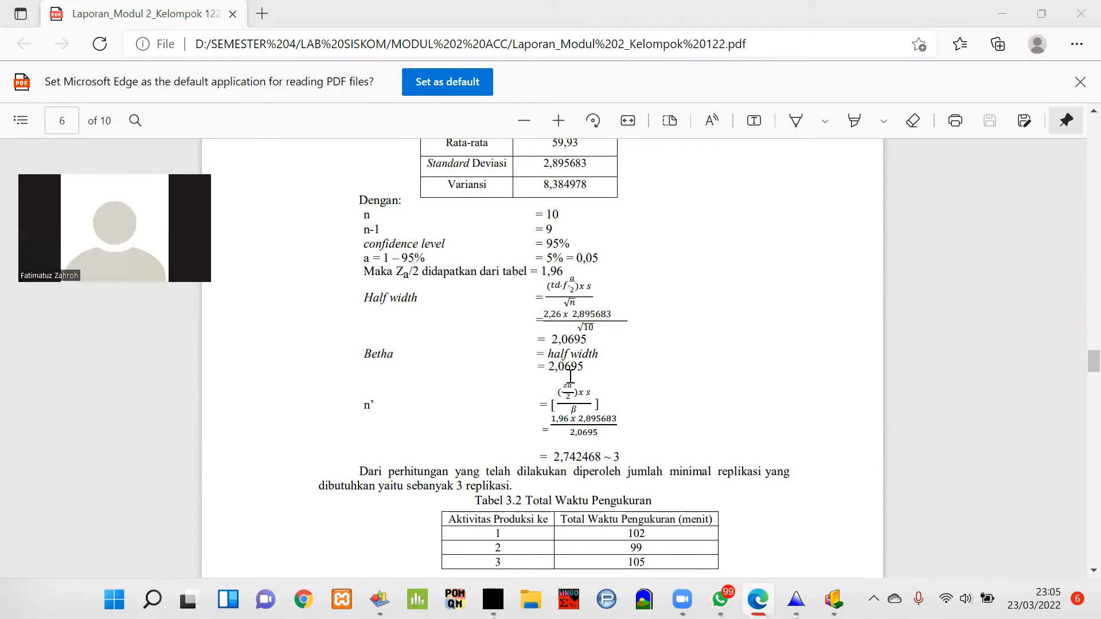
{"action": "scroll", "coordinate": [570, 375], "scroll_direction": "down", "scroll_amount": 1}
{"action": "scroll", "coordinate": [570, 376], "scroll_direction": "up", "scroll_amount": 2}
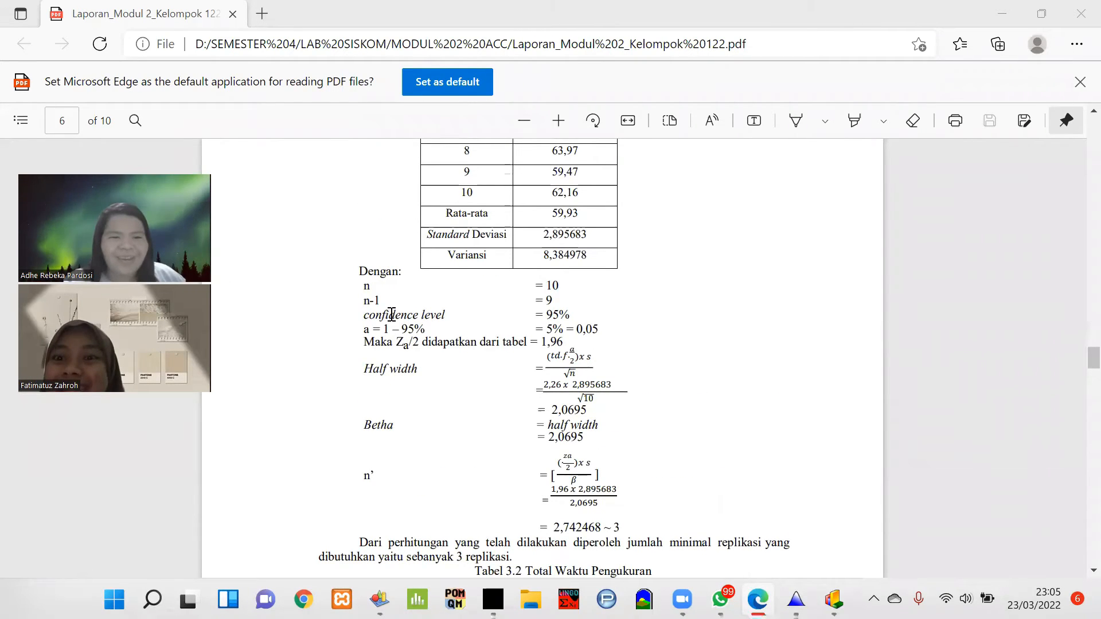
Step: Go back to the start of Tabel 3.1 and reread its replication times across both pages
{"action": "scroll", "coordinate": [392, 314], "scroll_direction": "up", "scroll_amount": 10}
{"action": "scroll", "coordinate": [391, 314], "scroll_direction": "down", "scroll_amount": 3}
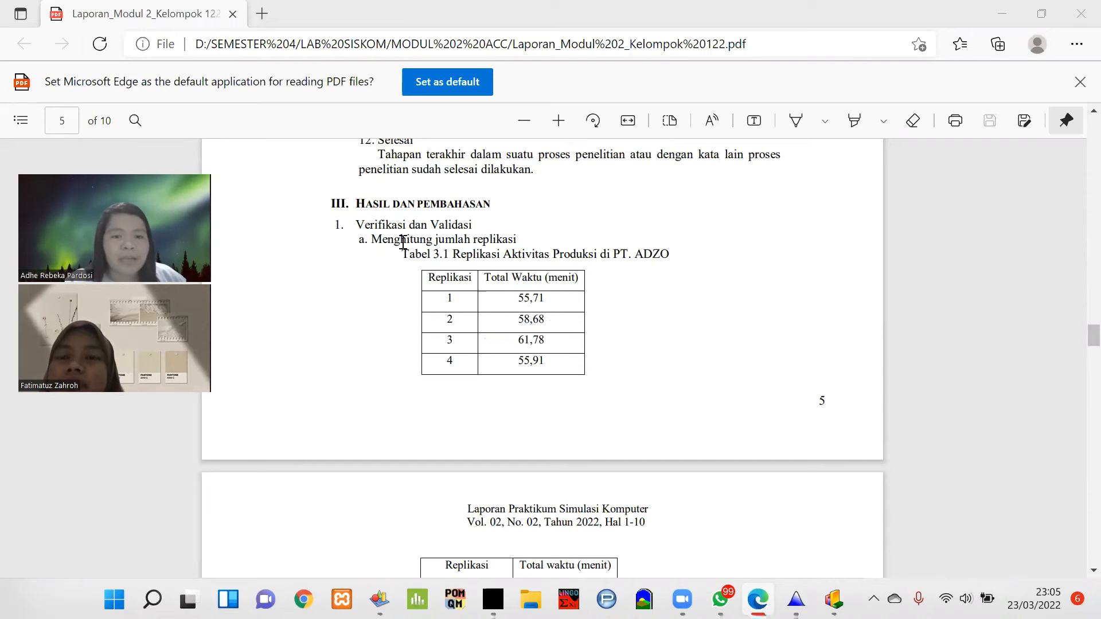
{"action": "scroll", "coordinate": [482, 232], "scroll_direction": "down", "scroll_amount": 1}
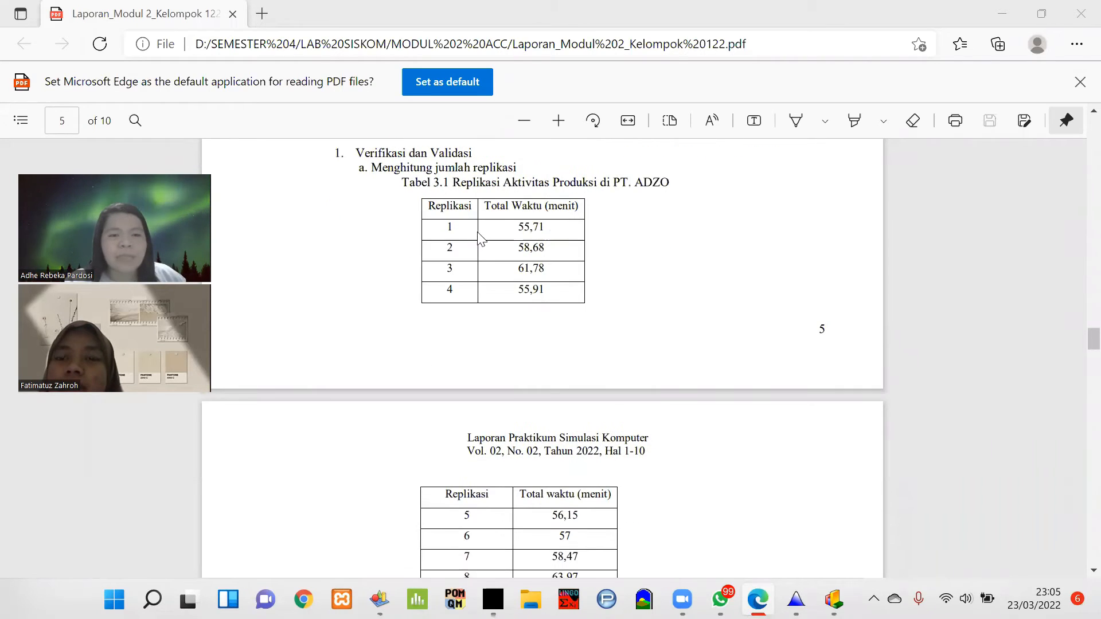
{"action": "scroll", "coordinate": [482, 237], "scroll_direction": "down", "scroll_amount": 1}
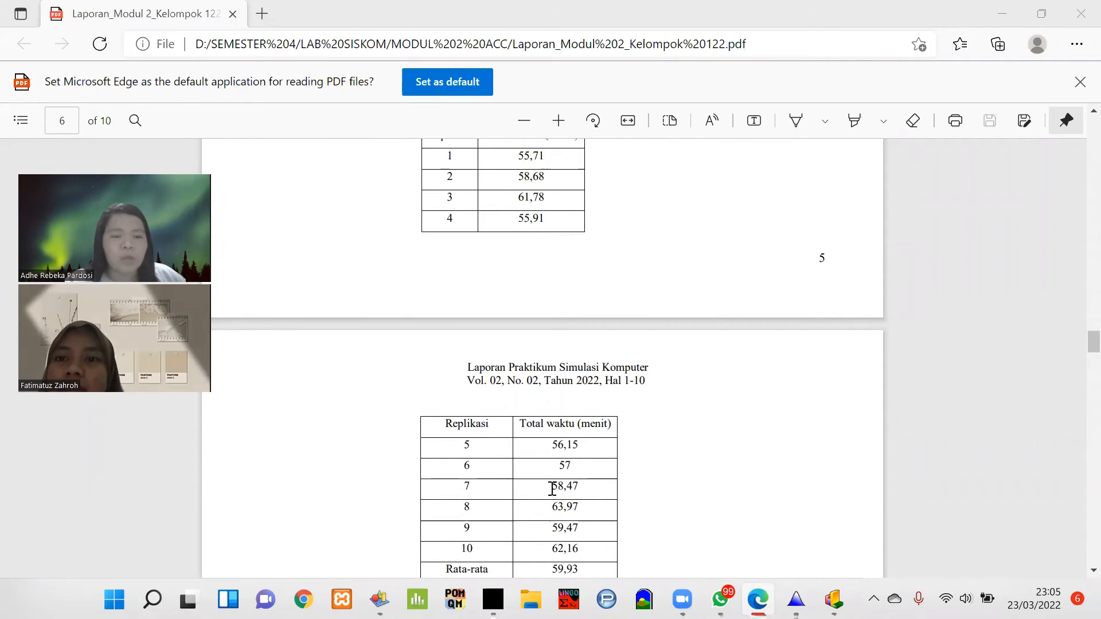
Step: Review Tabel 3.1's replication summary and follow the half width, Betha and n' calculations to the minimum number of replications
{"action": "scroll", "coordinate": [550, 488], "scroll_direction": "up", "scroll_amount": 2}
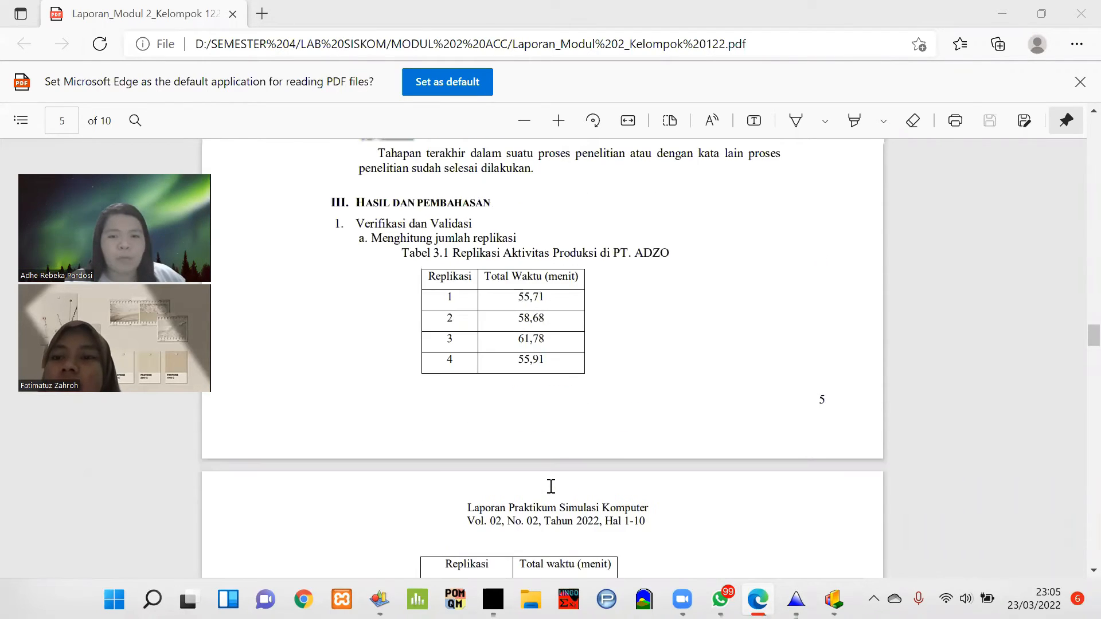
{"action": "scroll", "coordinate": [550, 484], "scroll_direction": "down", "scroll_amount": 3}
{"action": "scroll", "coordinate": [552, 478], "scroll_direction": "down", "scroll_amount": 1}
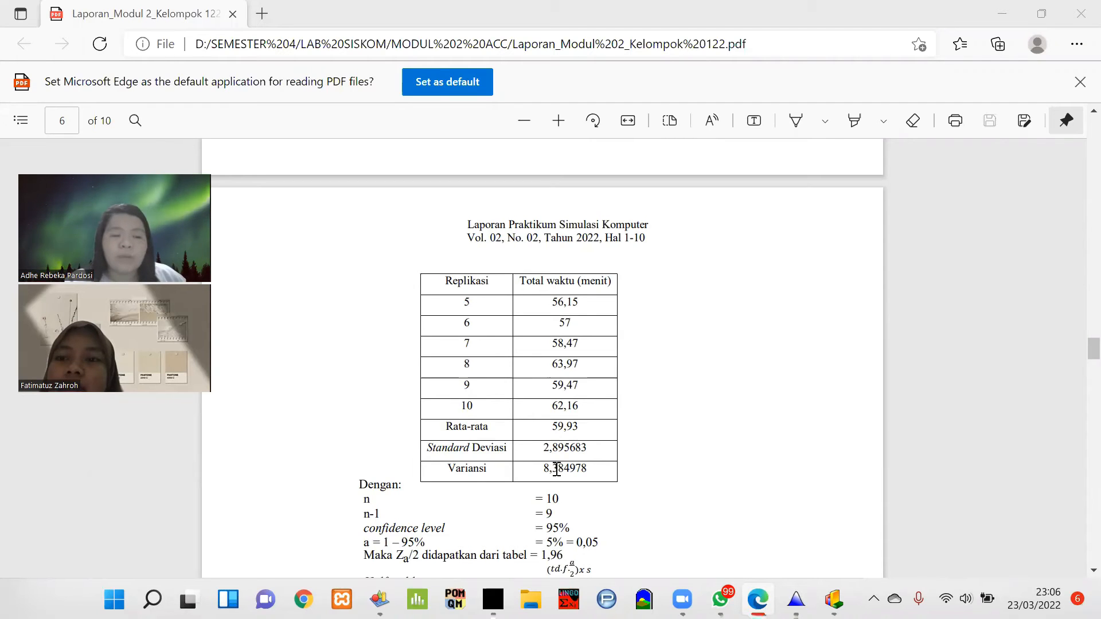
{"action": "scroll", "coordinate": [556, 469], "scroll_direction": "down", "scroll_amount": 3}
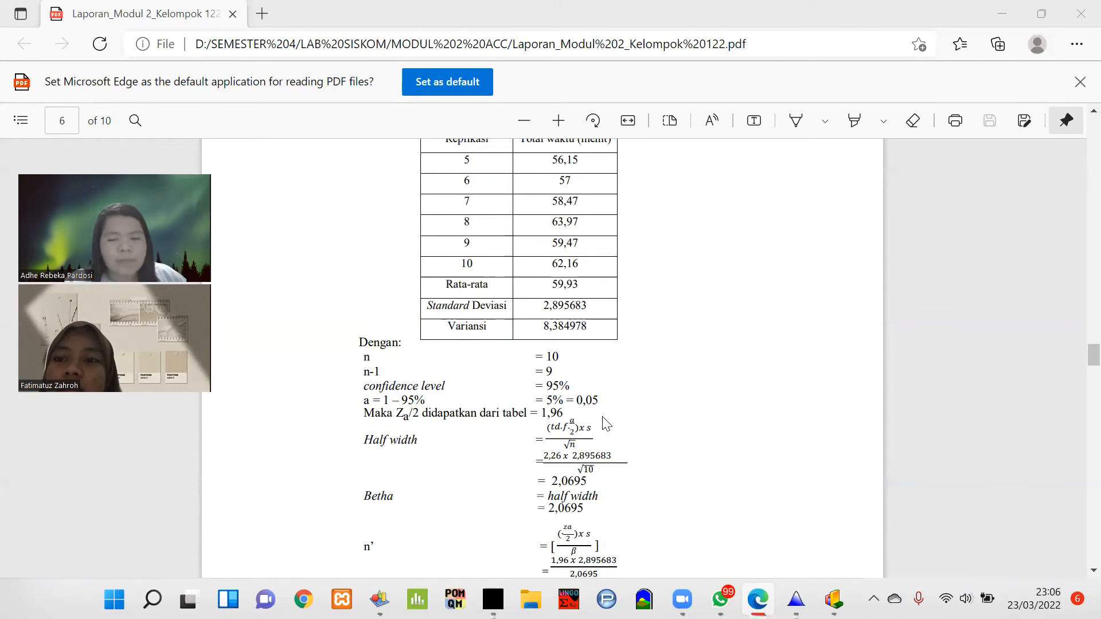
{"action": "scroll", "coordinate": [588, 411], "scroll_direction": "down", "scroll_amount": 1}
{"action": "scroll", "coordinate": [589, 412], "scroll_direction": "down", "scroll_amount": 1}
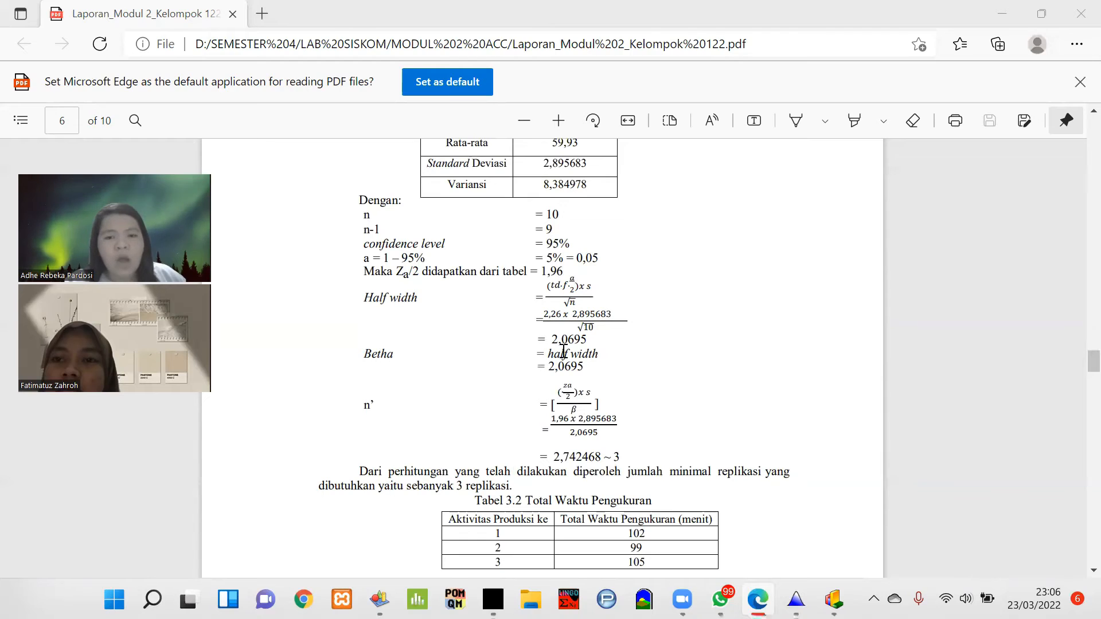
{"action": "scroll", "coordinate": [564, 340], "scroll_direction": "down", "scroll_amount": 1}
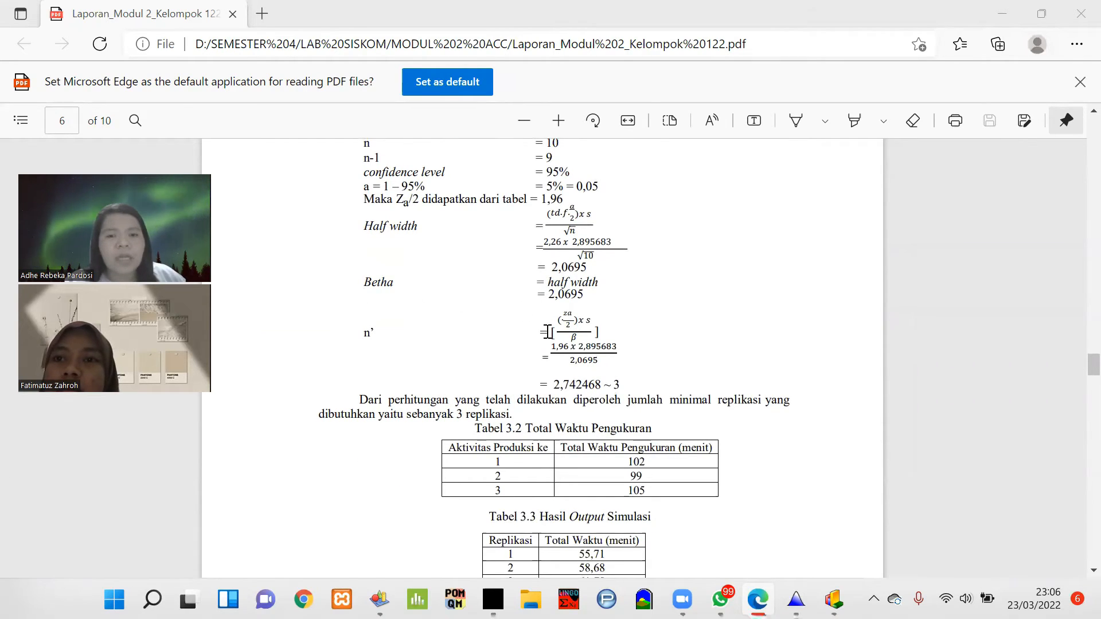
{"action": "scroll", "coordinate": [554, 342], "scroll_direction": "down", "scroll_amount": 1}
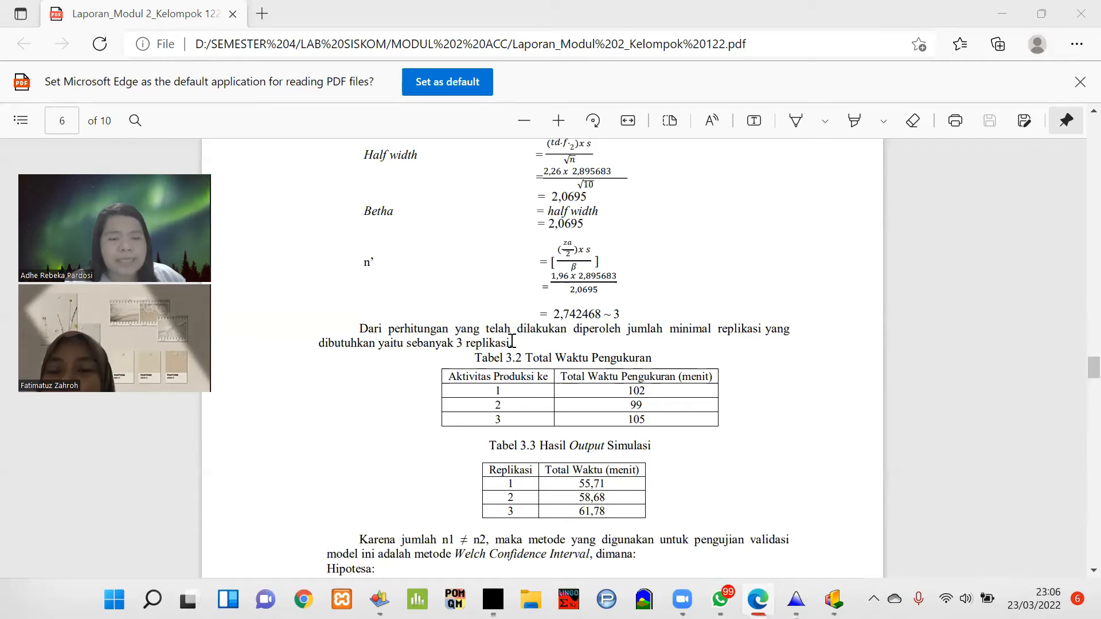
Step: Examine the measured times in Tabel 3.2, the simulation output in Tabel 3.3, and the Welch Confidence Interval hypotheses
{"action": "scroll", "coordinate": [512, 342], "scroll_direction": "down", "scroll_amount": 1}
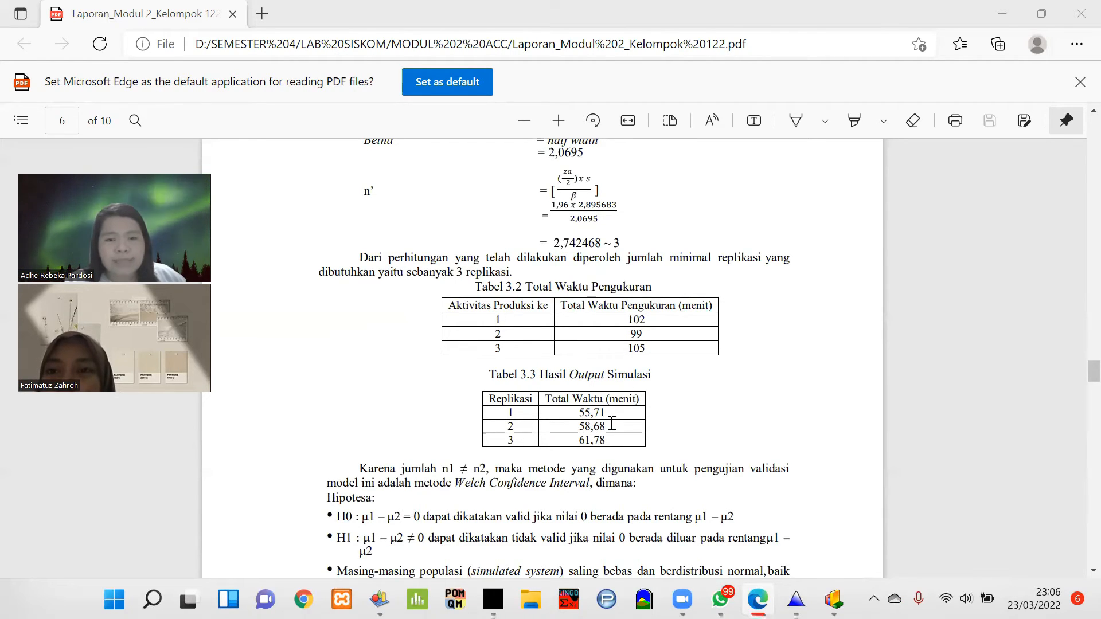
{"action": "scroll", "coordinate": [624, 438], "scroll_direction": "down", "scroll_amount": 1}
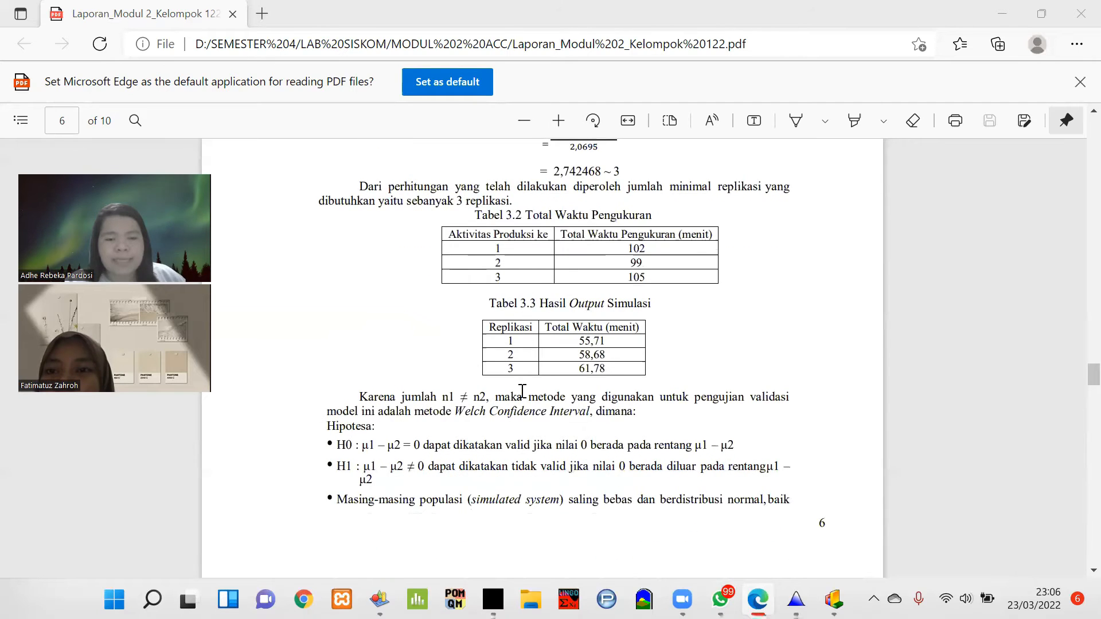
{"action": "scroll", "coordinate": [522, 391], "scroll_direction": "down", "scroll_amount": 2}
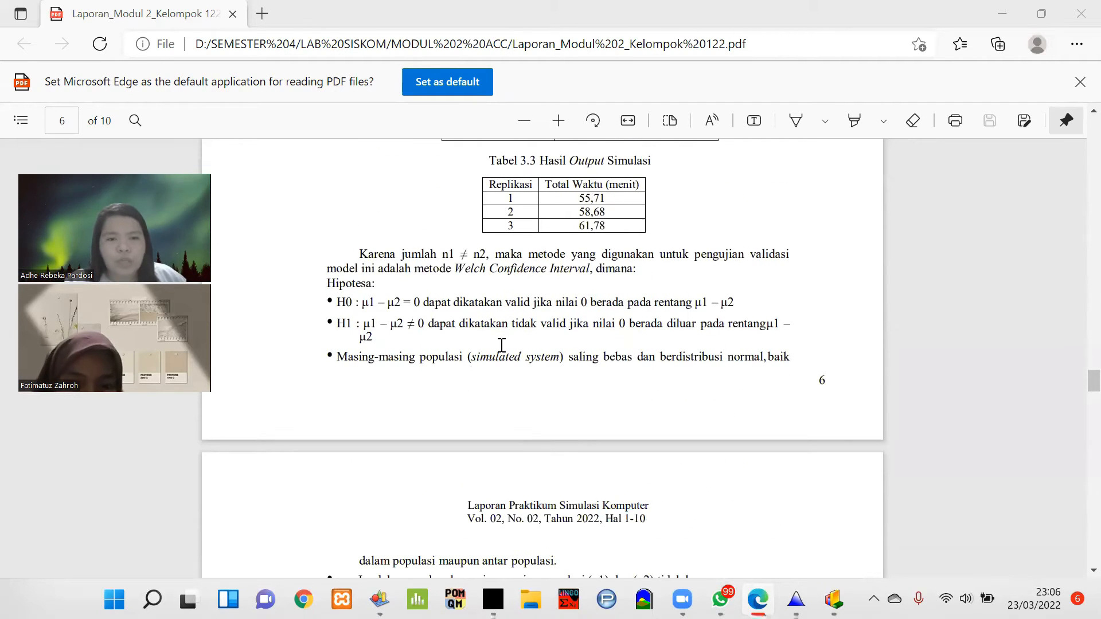